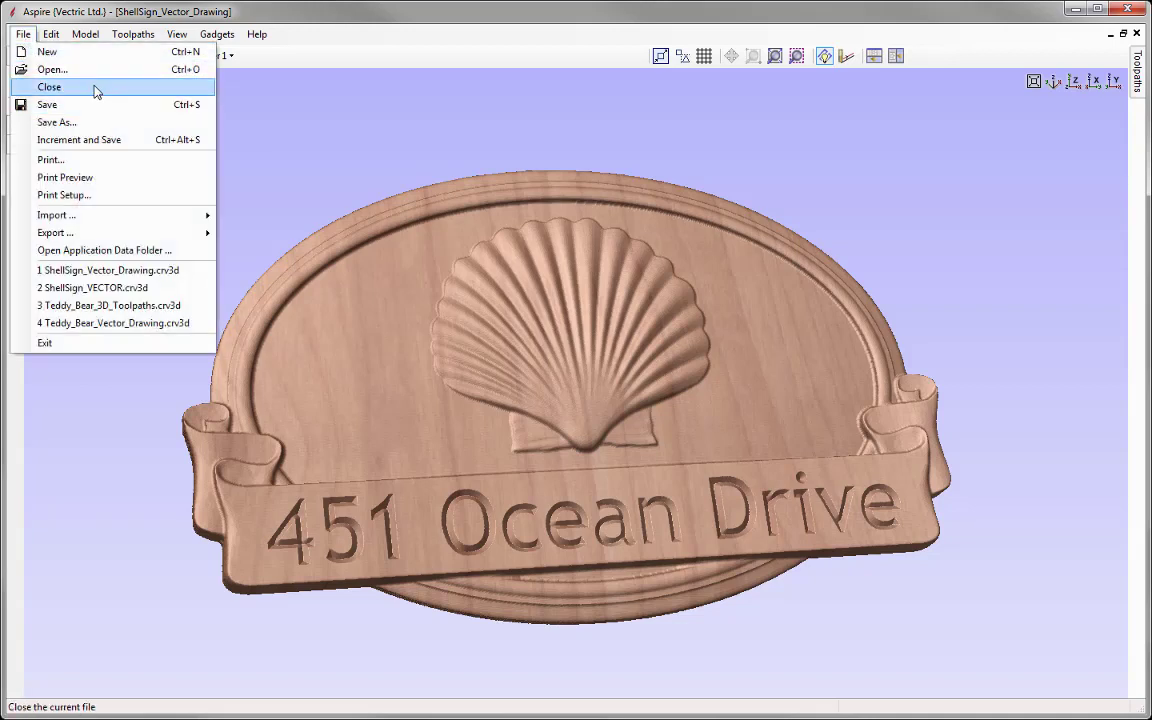
# Close the finished sign file and open ShellSign_Vector_Drawing.crv3d from the Shell_Sign_FILES folder.
pyautogui.click(96, 91)
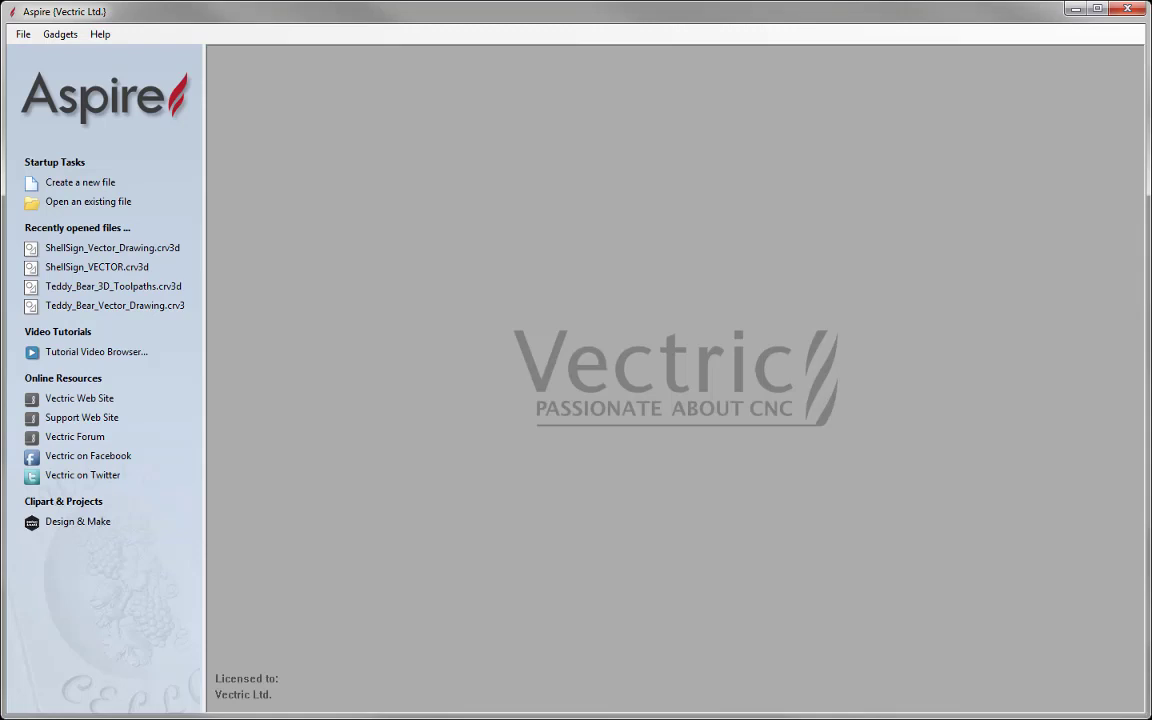
pyautogui.click(102, 204)
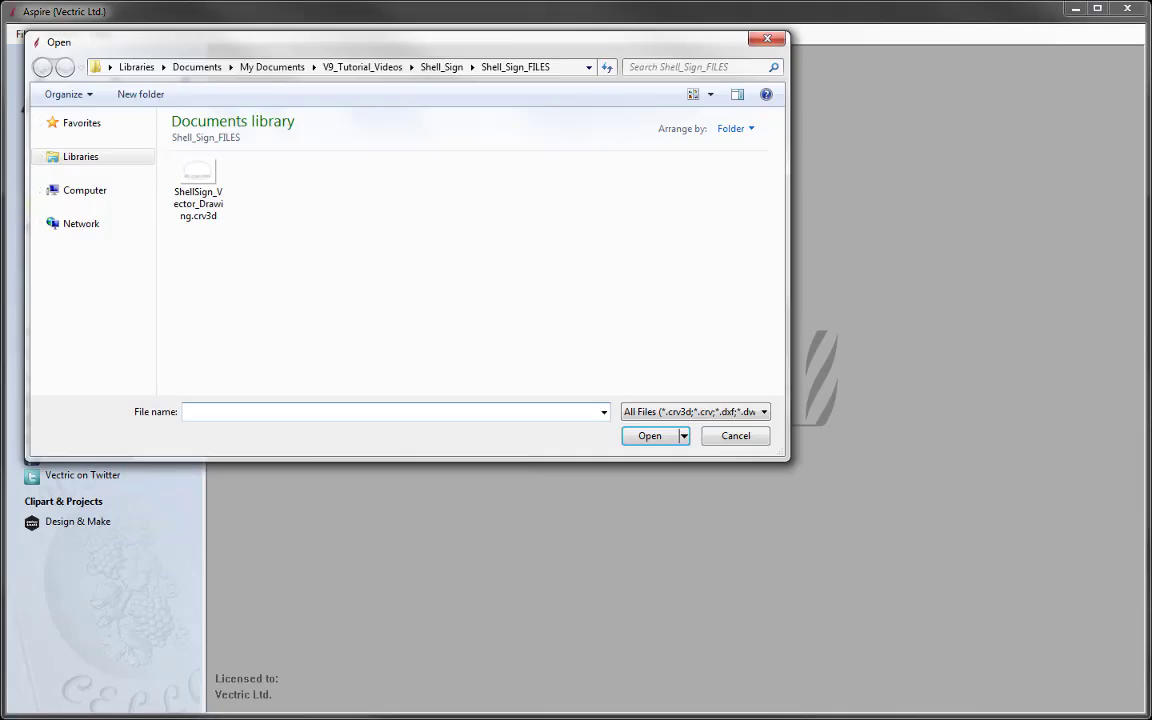
pyautogui.click(199, 185)
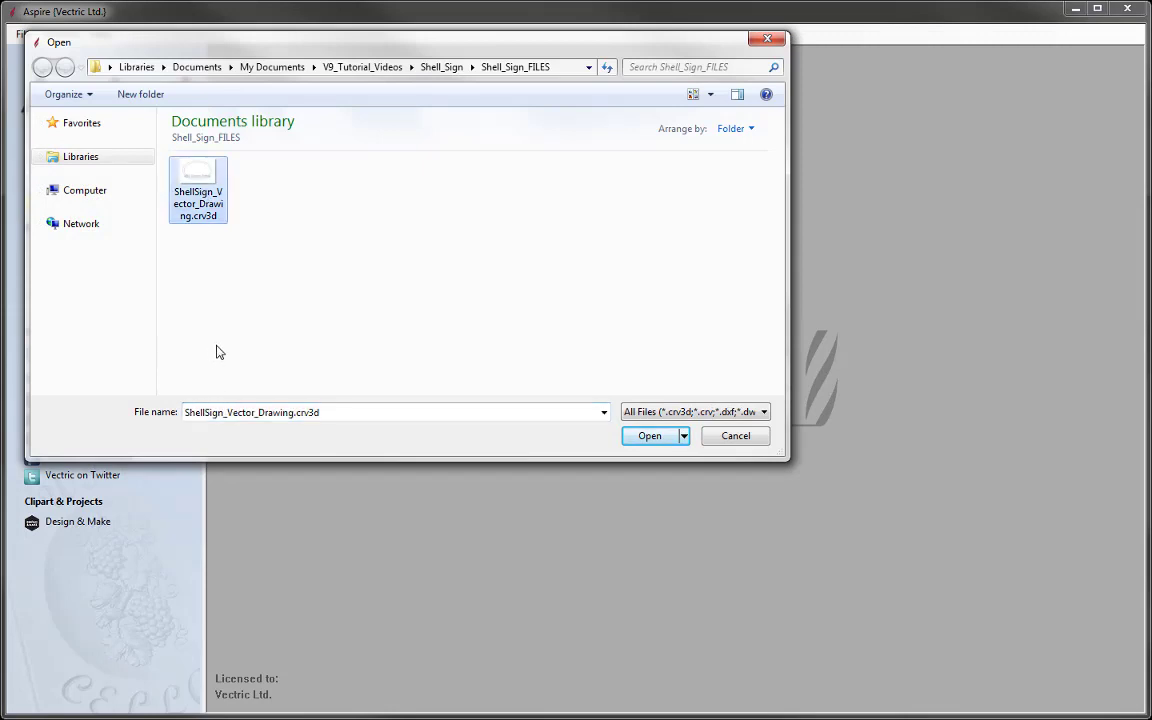
pyautogui.click(648, 436)
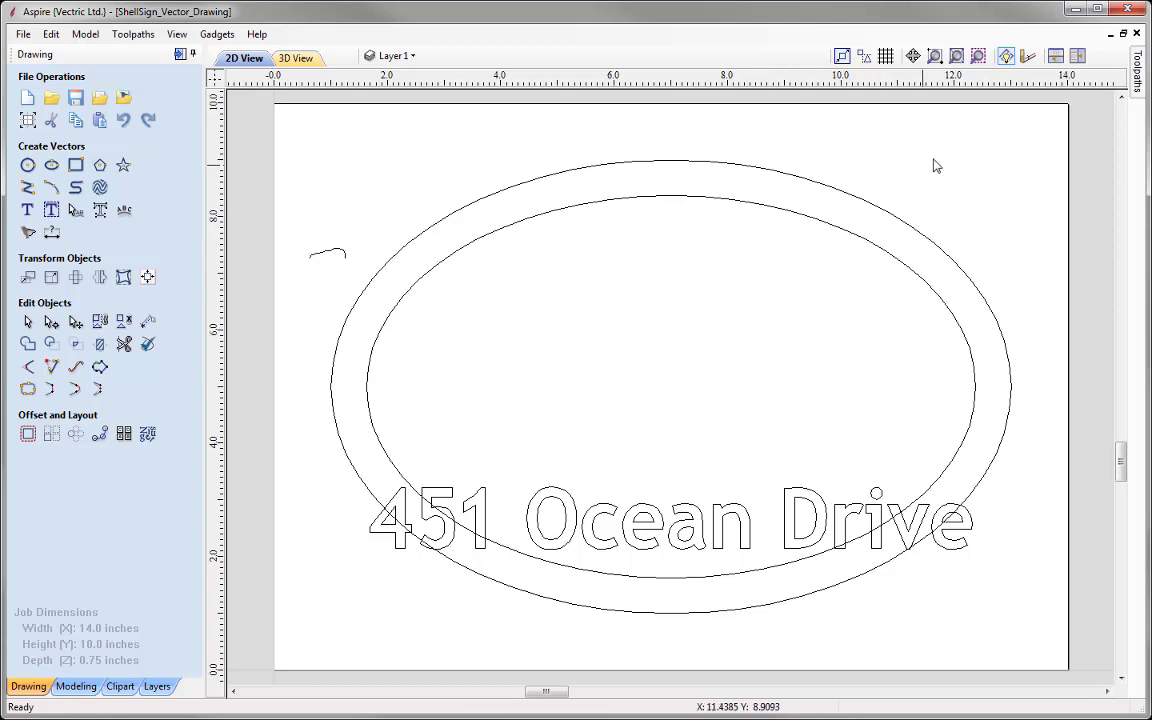
# Show the 2D and 3D views side by side, bring up the modeling tools, and view the 3D model straight down Z.
pyautogui.click(1077, 57)
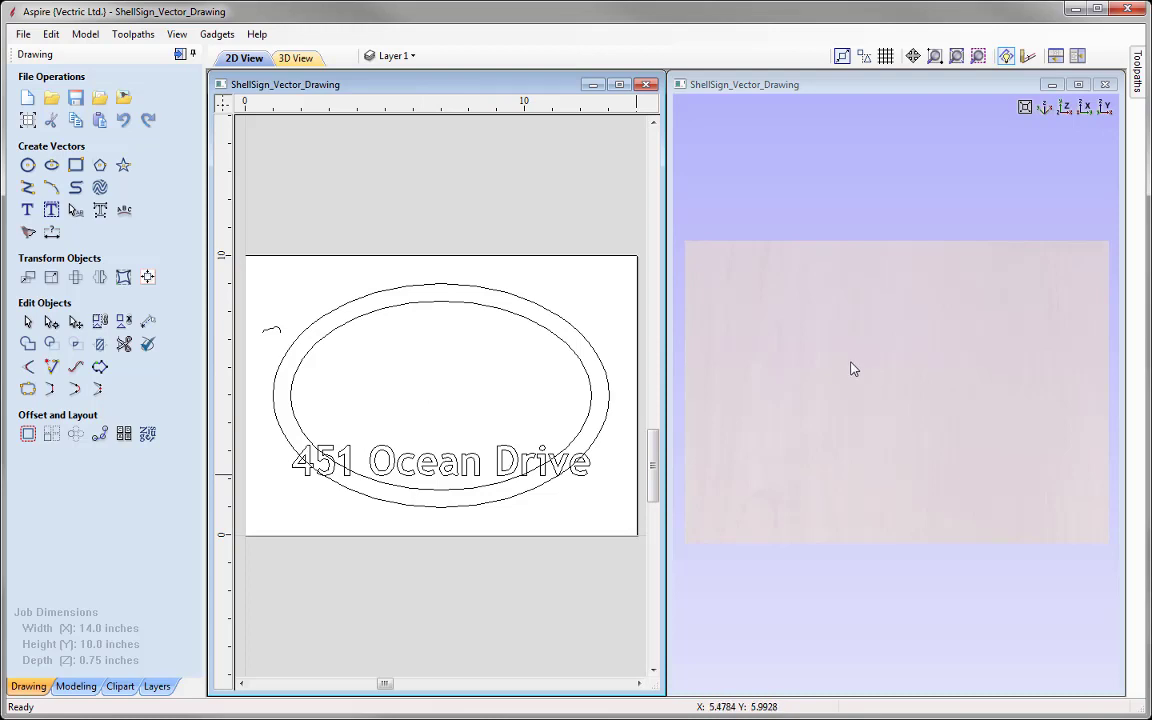
pyautogui.click(76, 686)
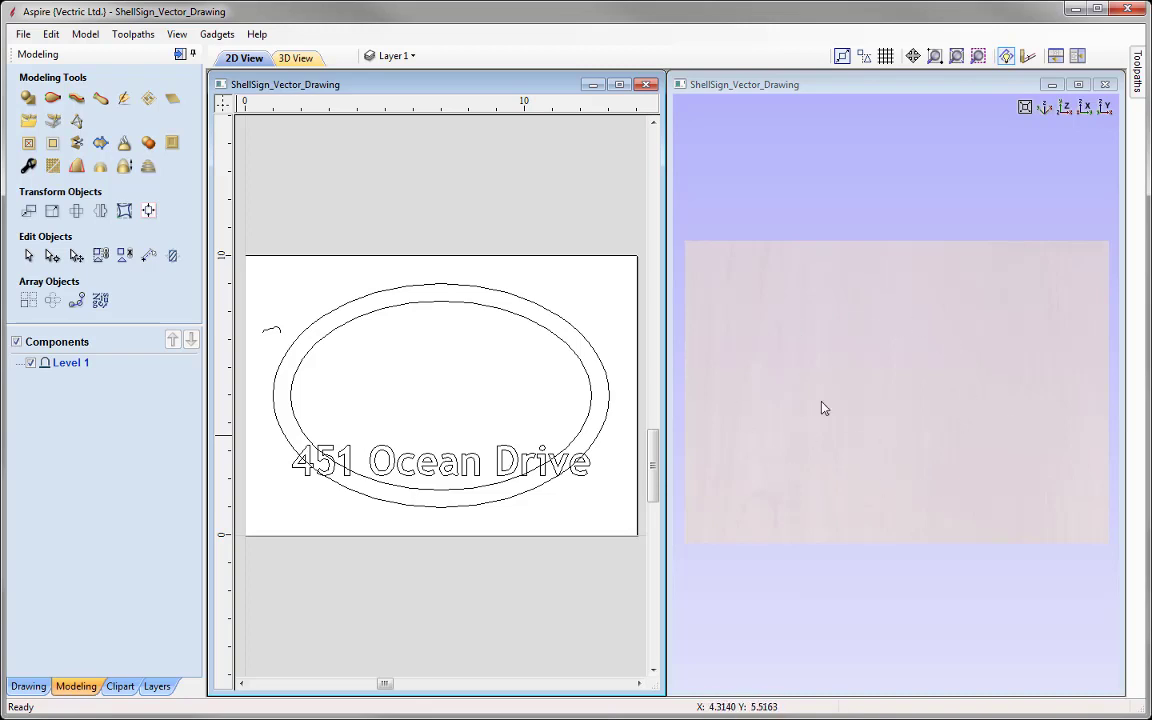
pyautogui.moveTo(955, 476); pyautogui.dragTo(990, 388)
pyautogui.click(1065, 107)
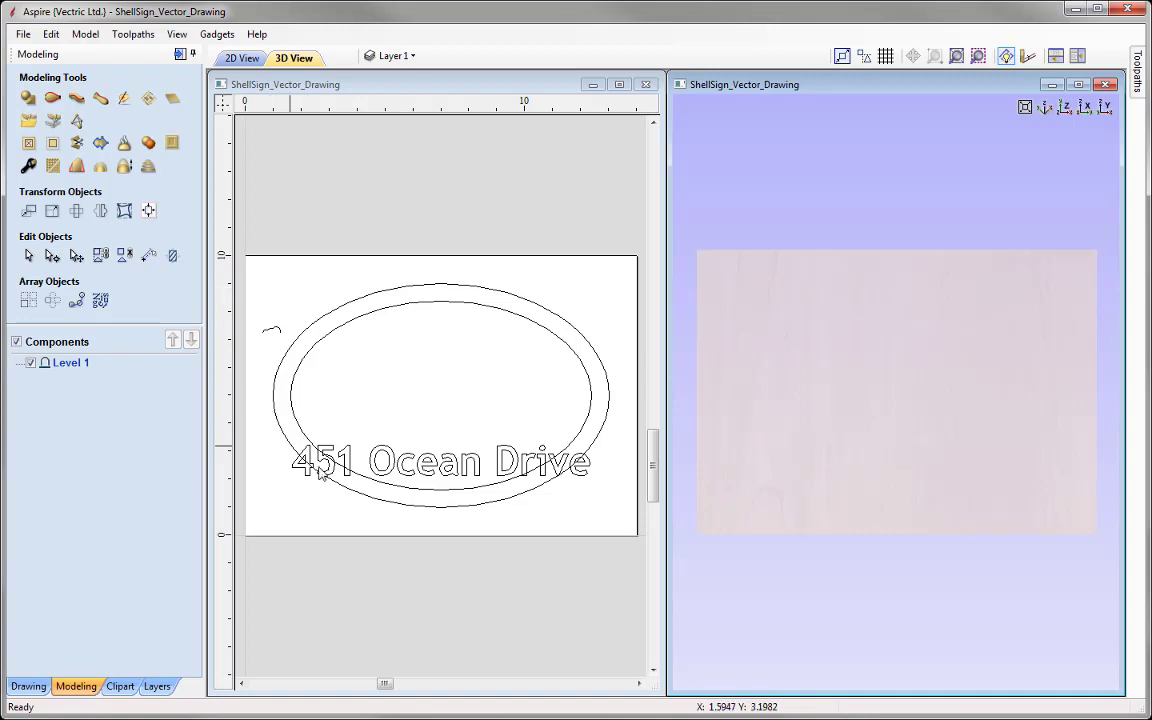
pyautogui.click(586, 340)
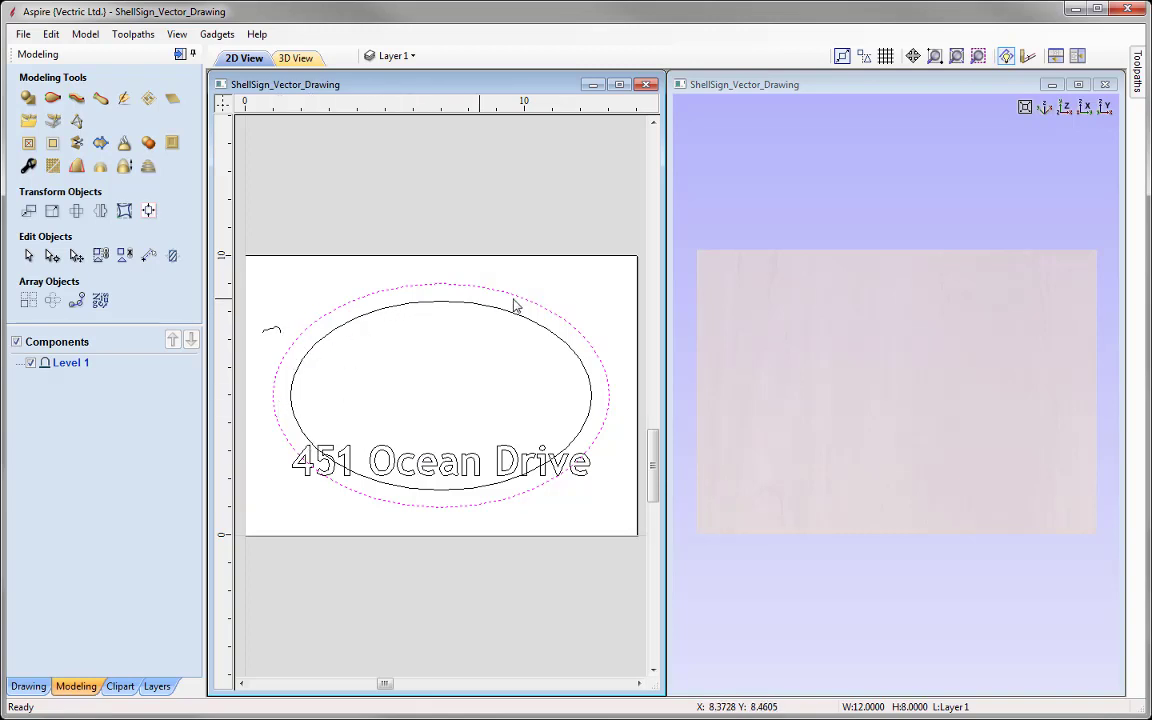
pyautogui.keyDown('shift'); pyautogui.click(304, 356); pyautogui.keyUp('shift')
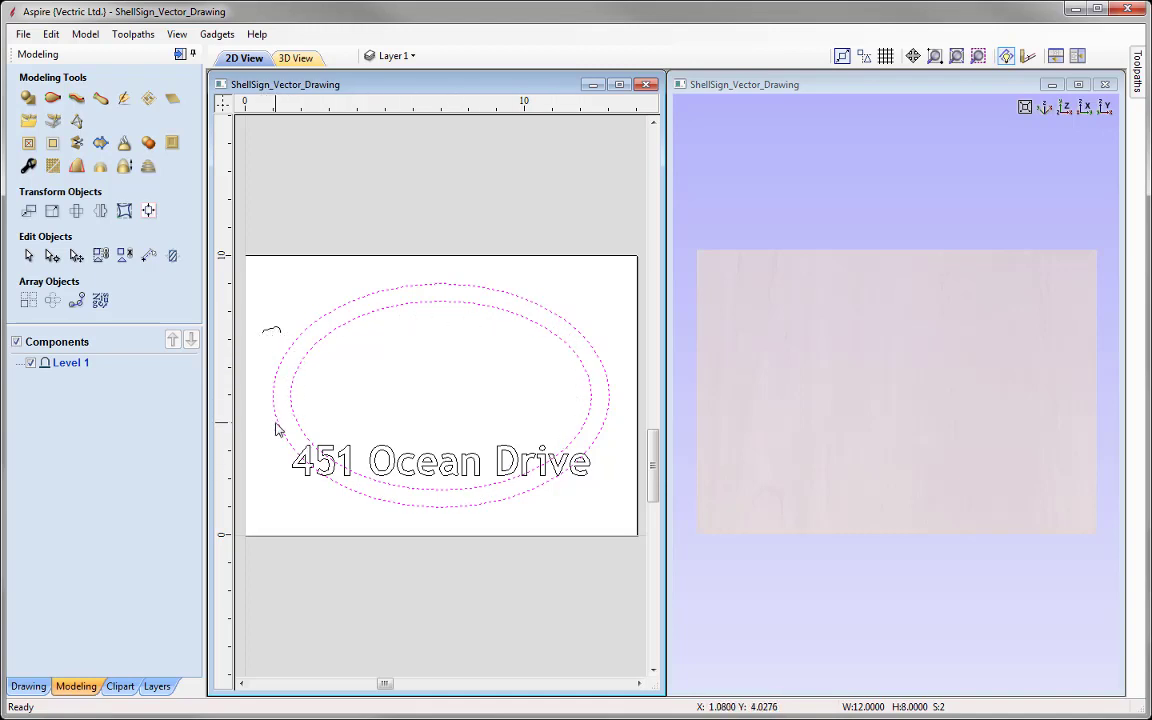
pyautogui.click(257, 361)
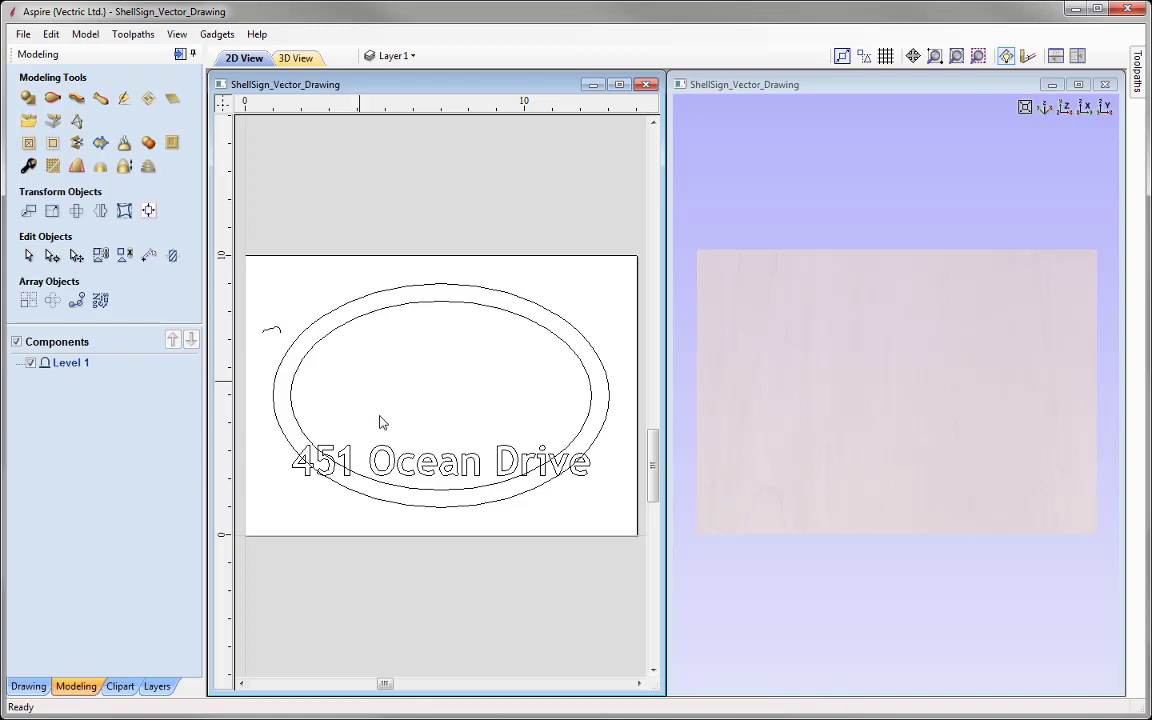
# Rename the component level Level 1 as Base.
pyautogui.click(70, 364)
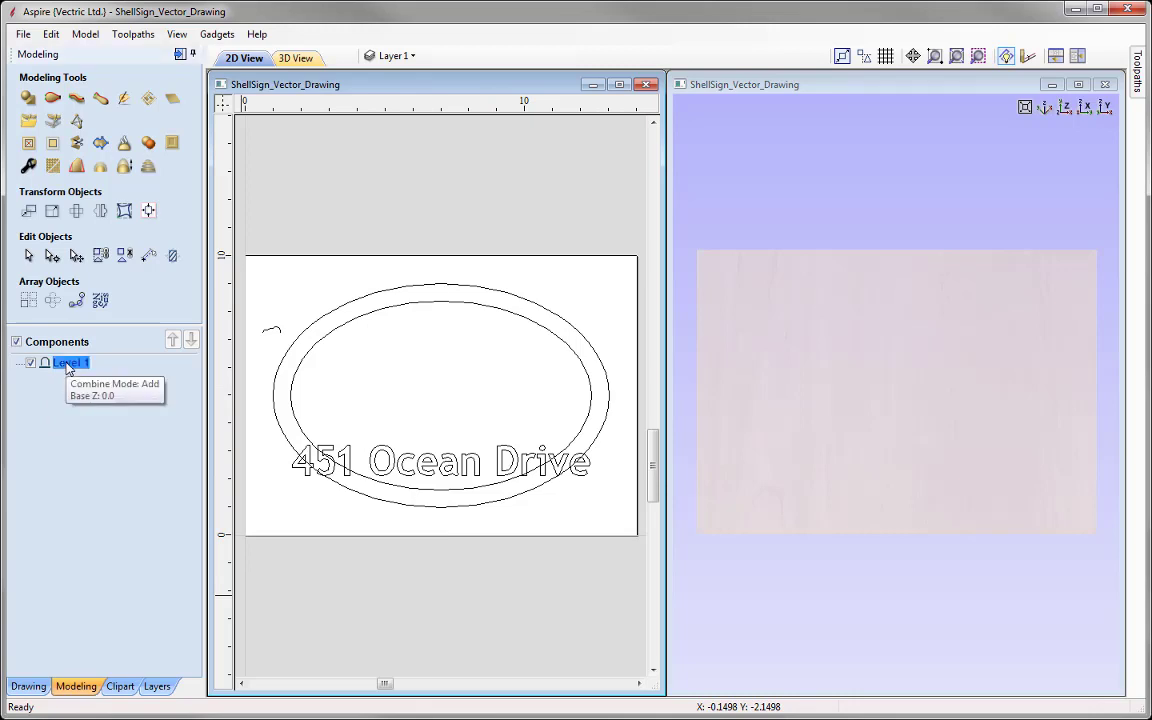
pyautogui.rightClick(68, 369)
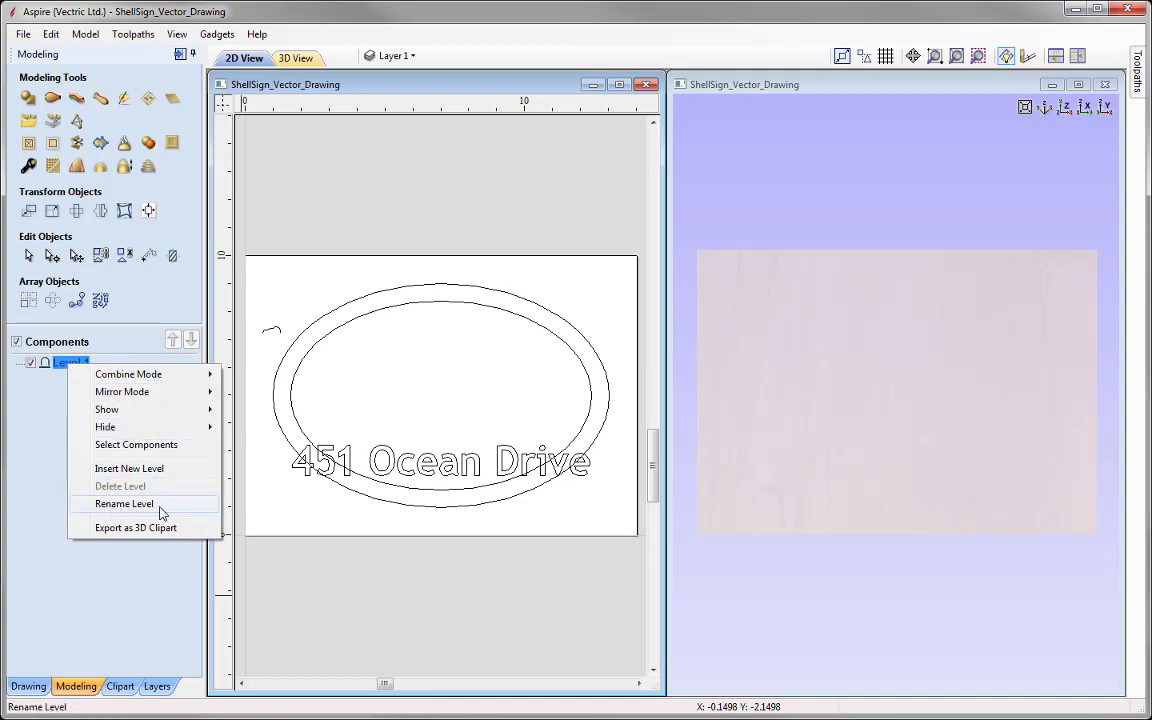
pyautogui.click(124, 504)
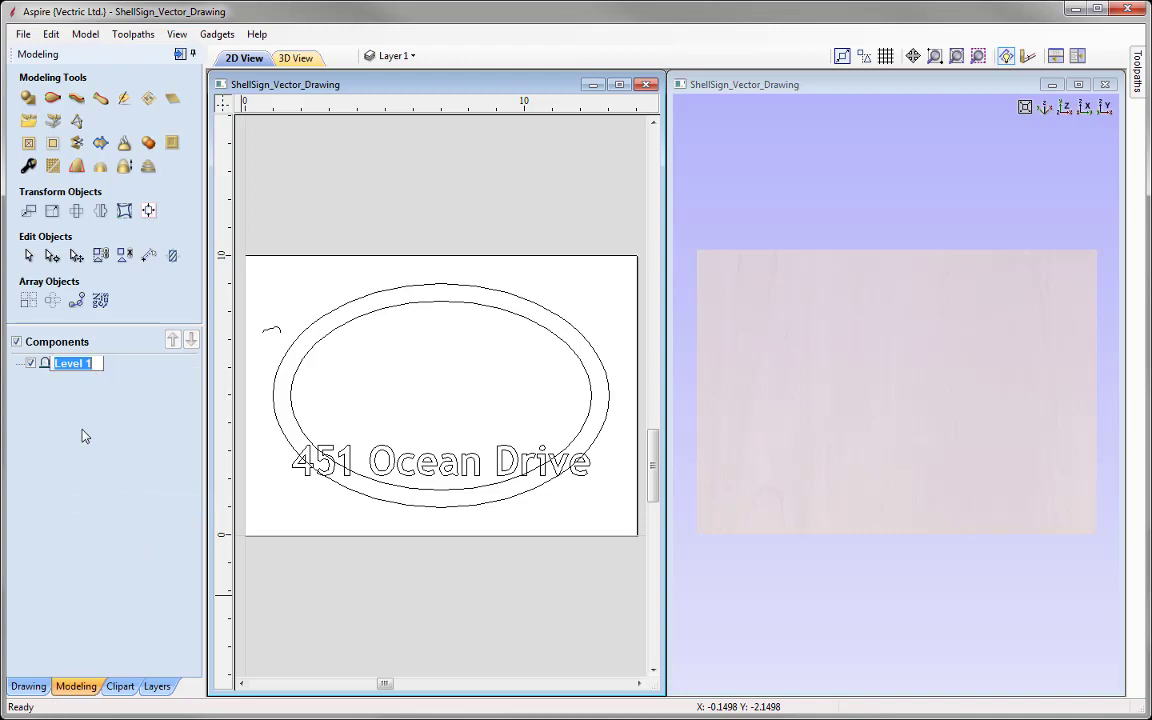
pyautogui.press('BackSpace')
pyautogui.write('Base')
pyautogui.press('Return')
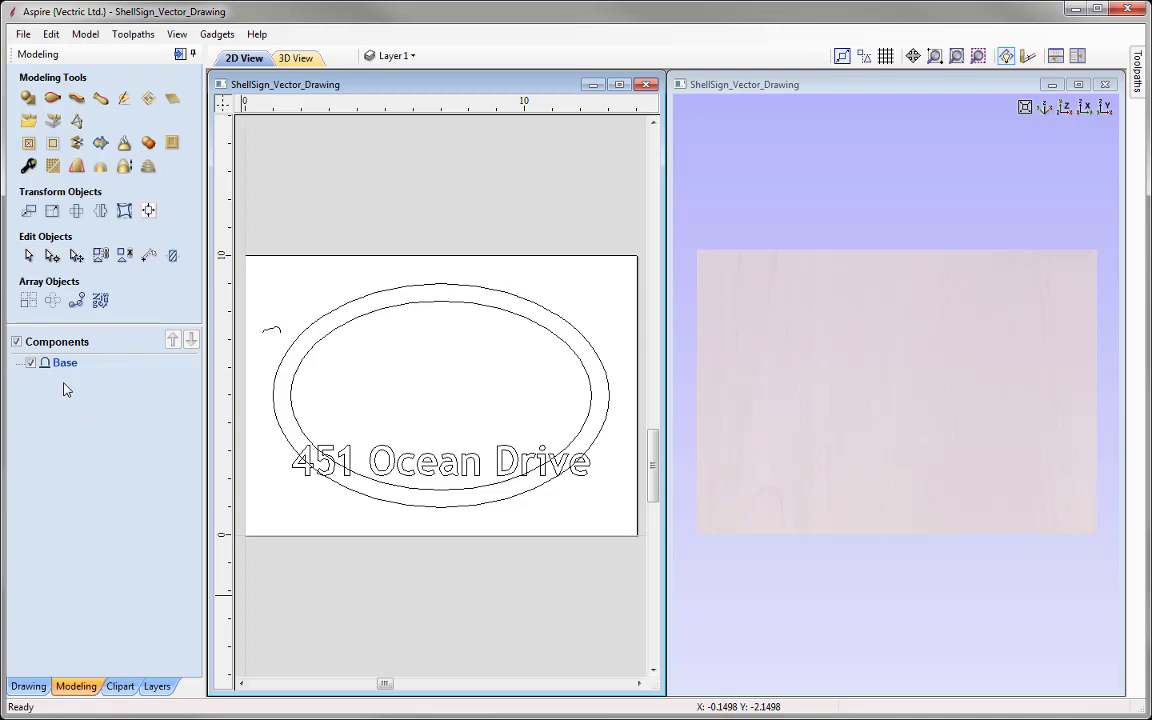
# Start the Create Shape tool on the outer oval vector with a curved shape profile.
pyautogui.click(299, 337)
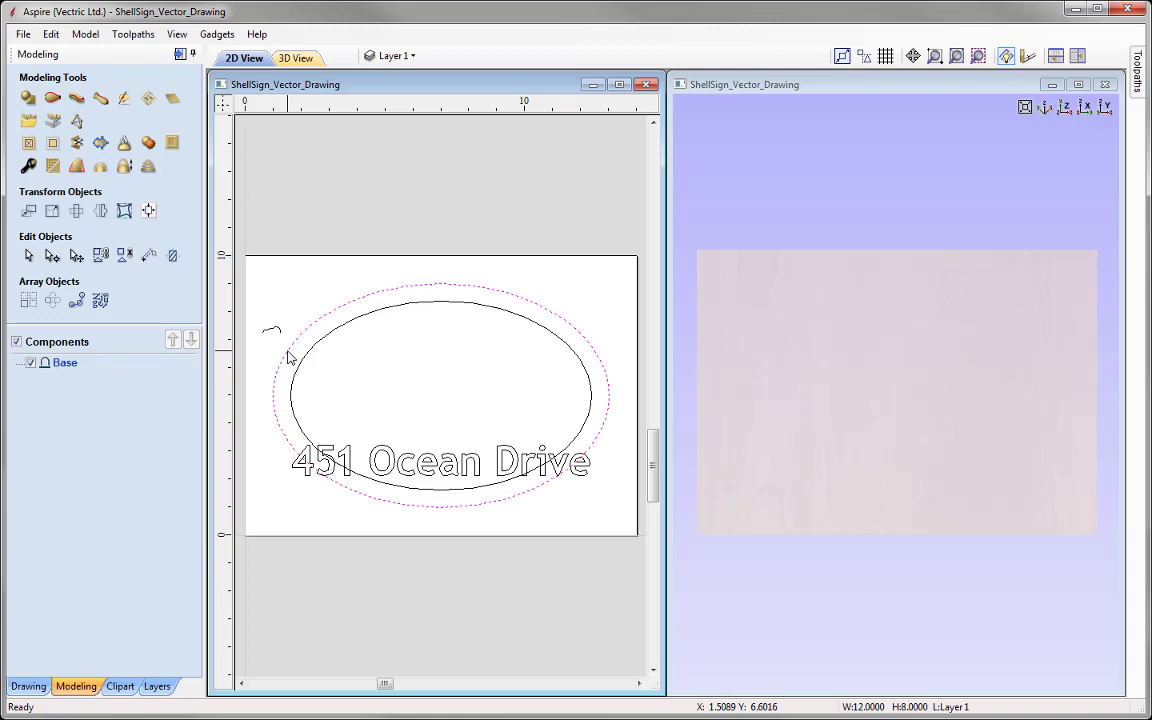
pyautogui.click(28, 99)
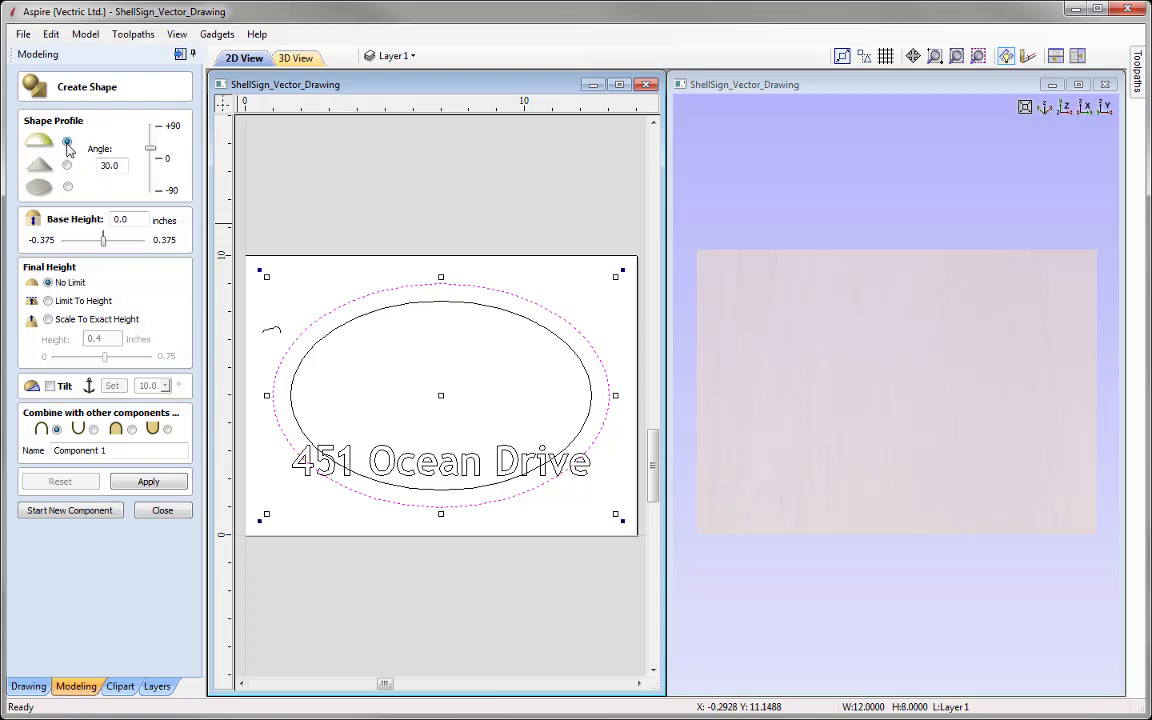
pyautogui.click(67, 183)
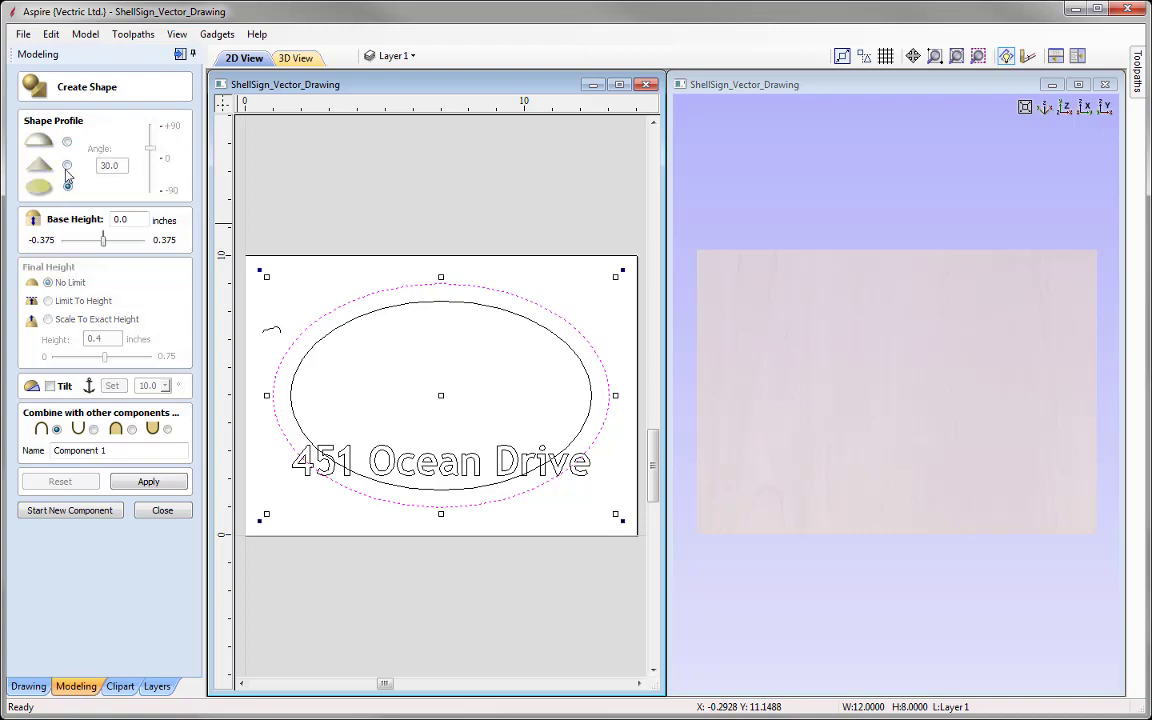
pyautogui.click(67, 143)
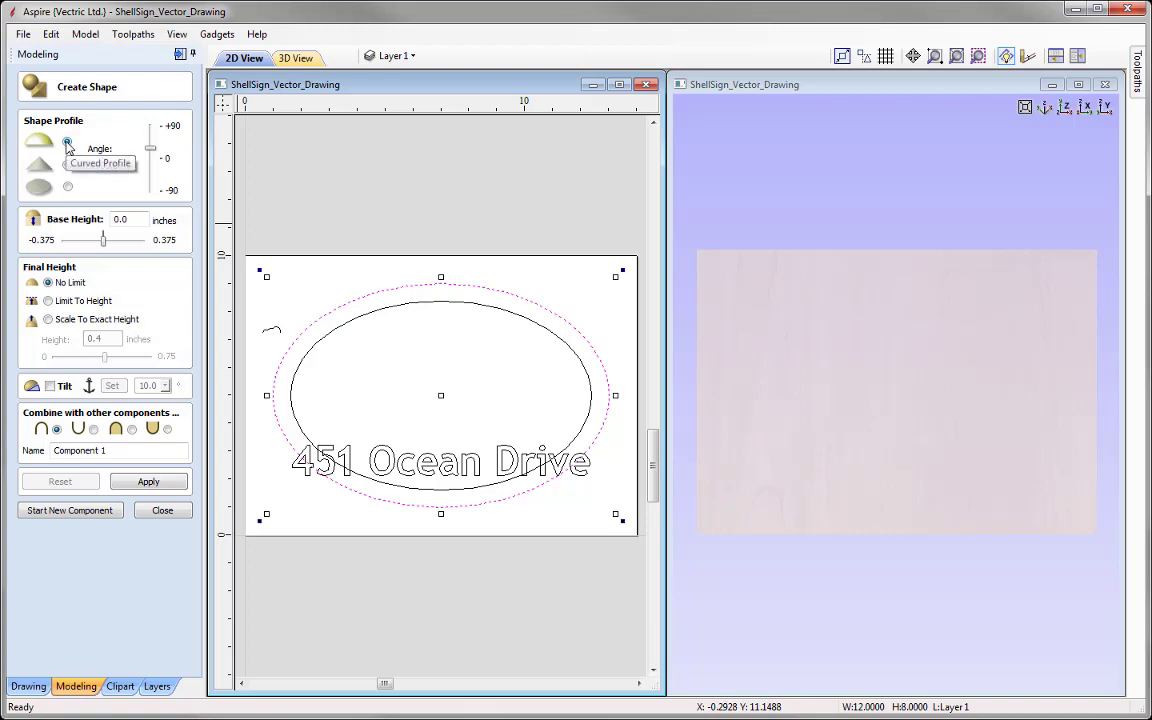
# Try steeper curved profile angles of 55.8 and 72 degrees on the outer oval shape.
pyautogui.click(118, 165)
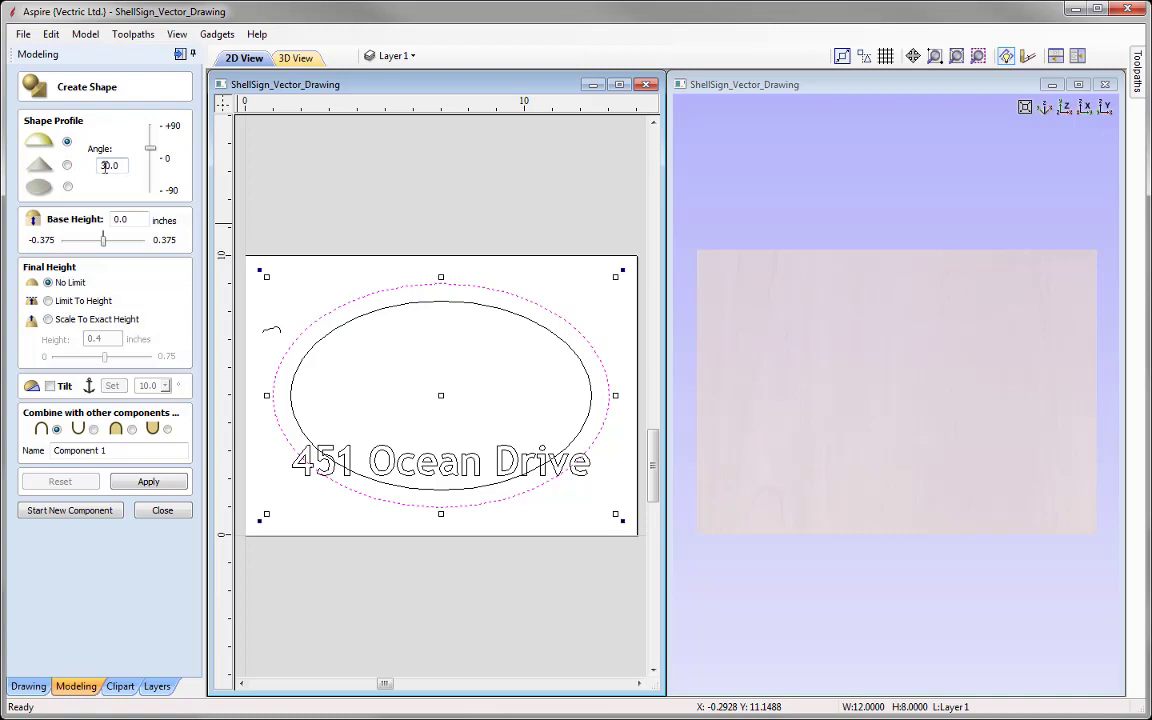
pyautogui.moveTo(121, 169); pyautogui.dragTo(94, 168)
pyautogui.moveTo(154, 150); pyautogui.dragTo(153, 138)
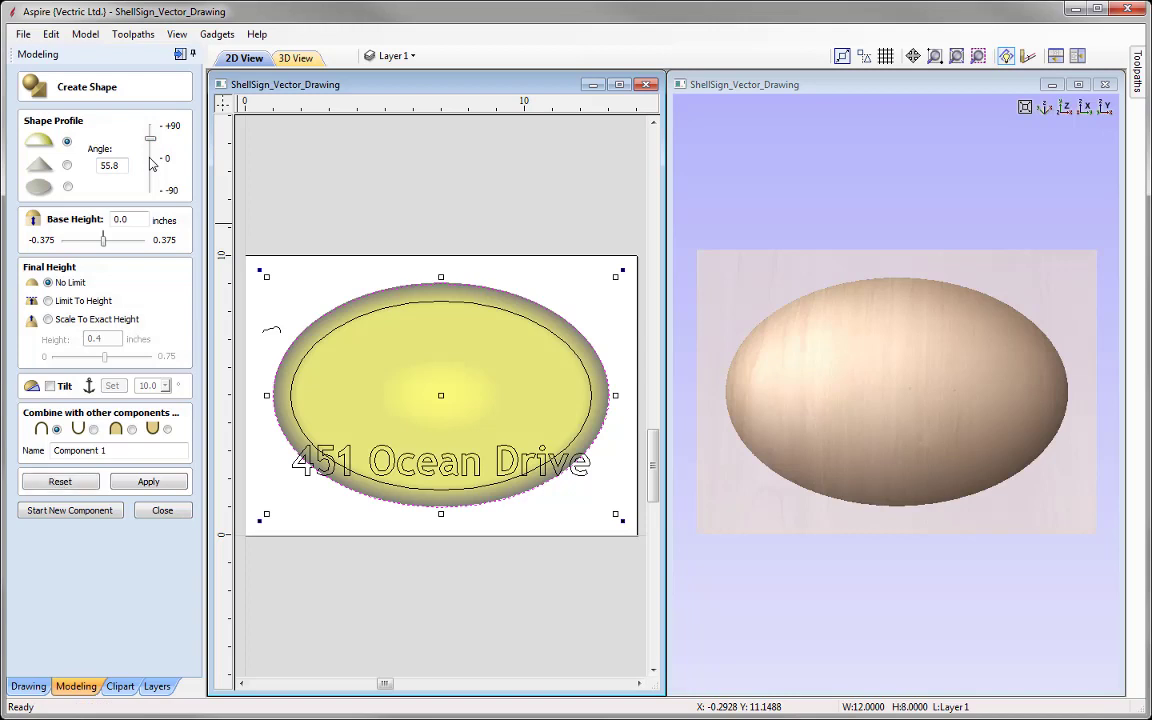
pyautogui.moveTo(151, 145); pyautogui.dragTo(151, 133)
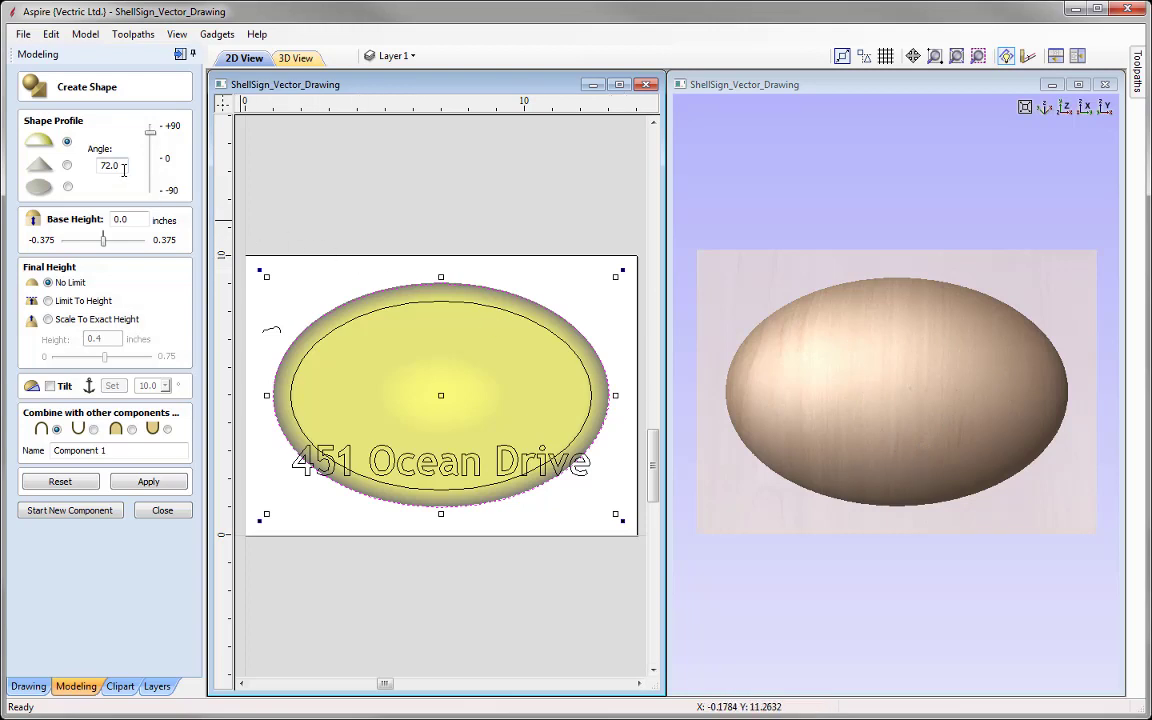
# Set the curved profile angle to 30 degrees and check the oval shape in 3D from an angle and from above.
pyautogui.moveTo(124, 169); pyautogui.dragTo(97, 168)
pyautogui.write('30')
pyautogui.press('Return')
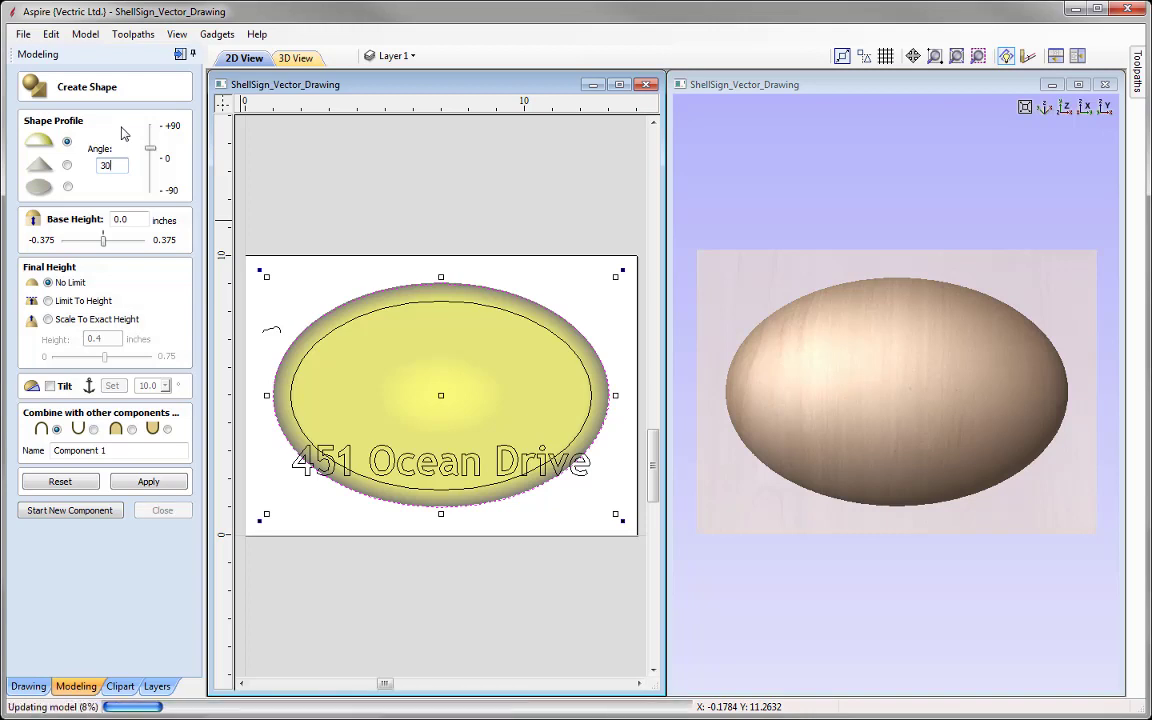
pyautogui.moveTo(910, 329); pyautogui.dragTo(1003, 337)
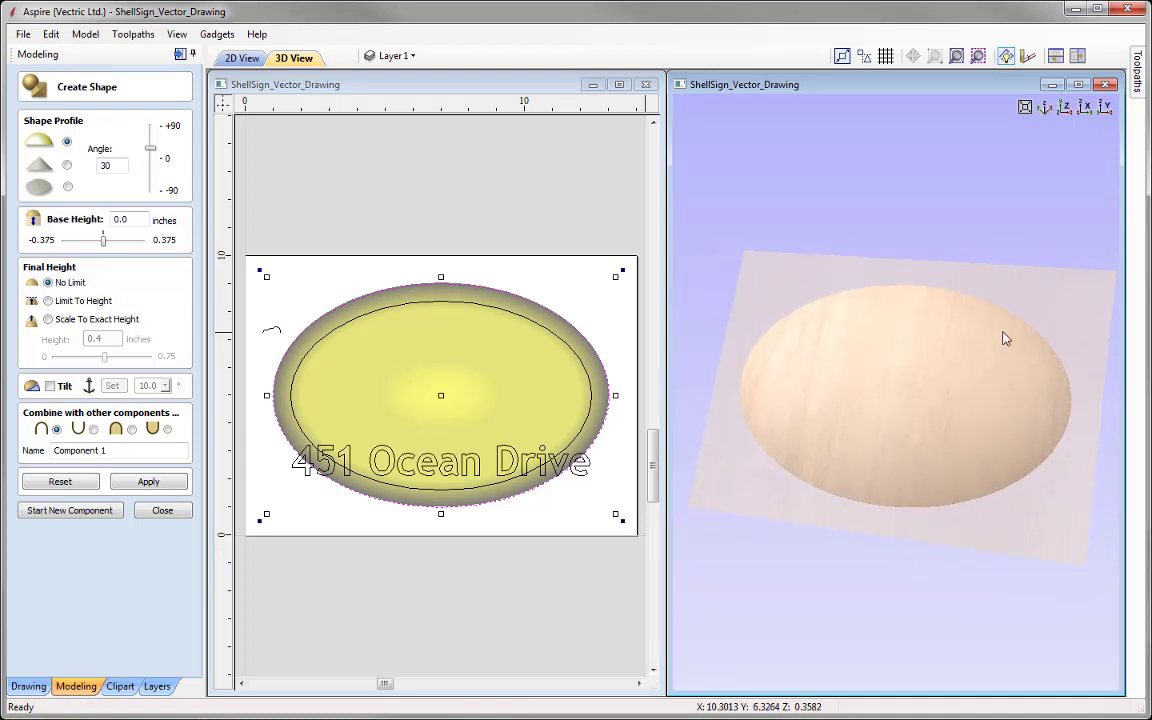
pyautogui.click(1065, 108)
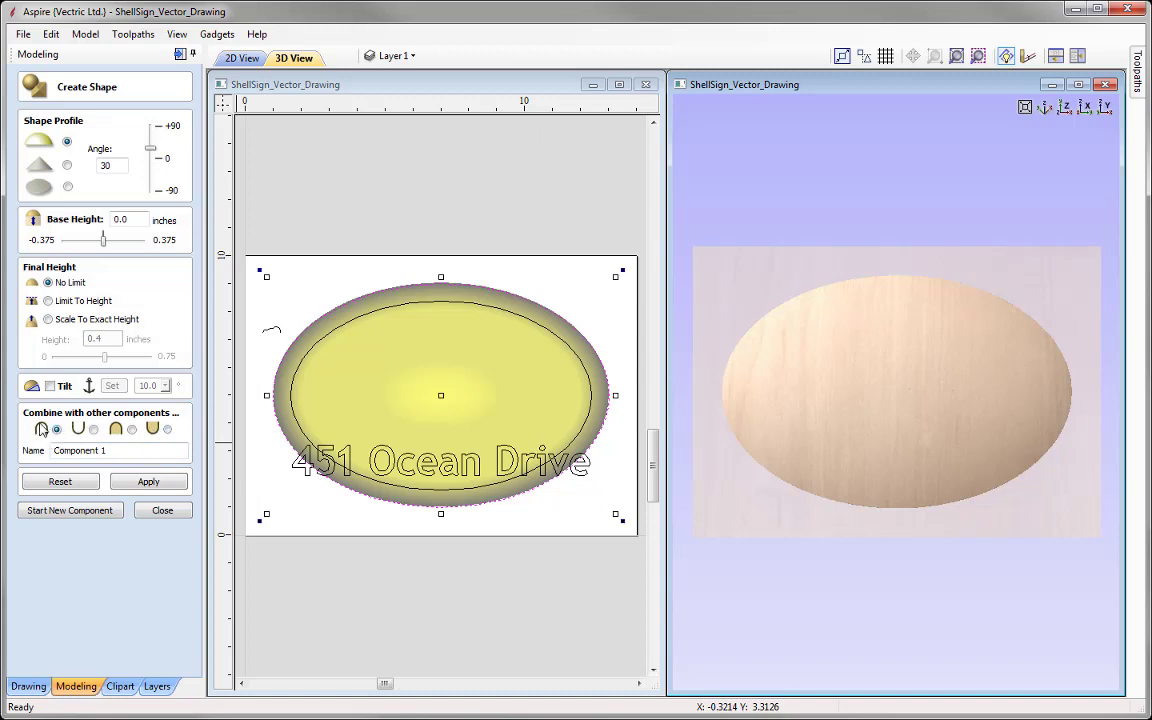
# Name the oval shape component Dome, apply it with the Add combine mode, and finish the shape.
pyautogui.moveTo(111, 450); pyautogui.dragTo(52, 450)
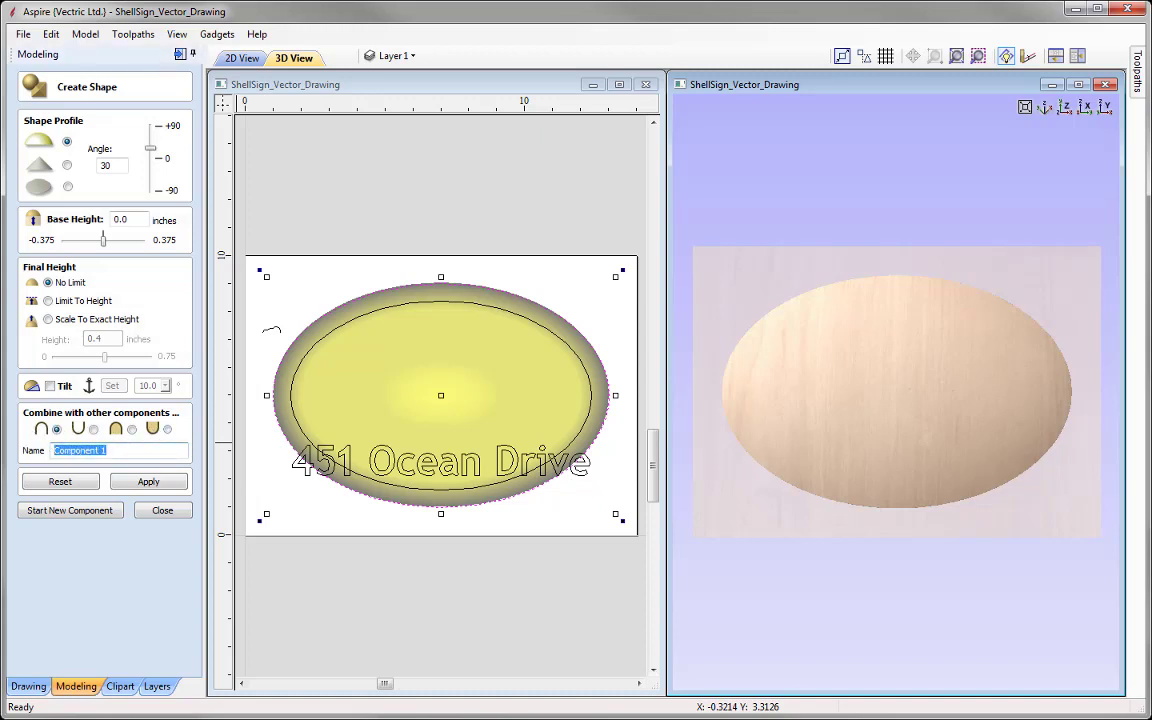
pyautogui.write('Dome')
pyautogui.click(148, 482)
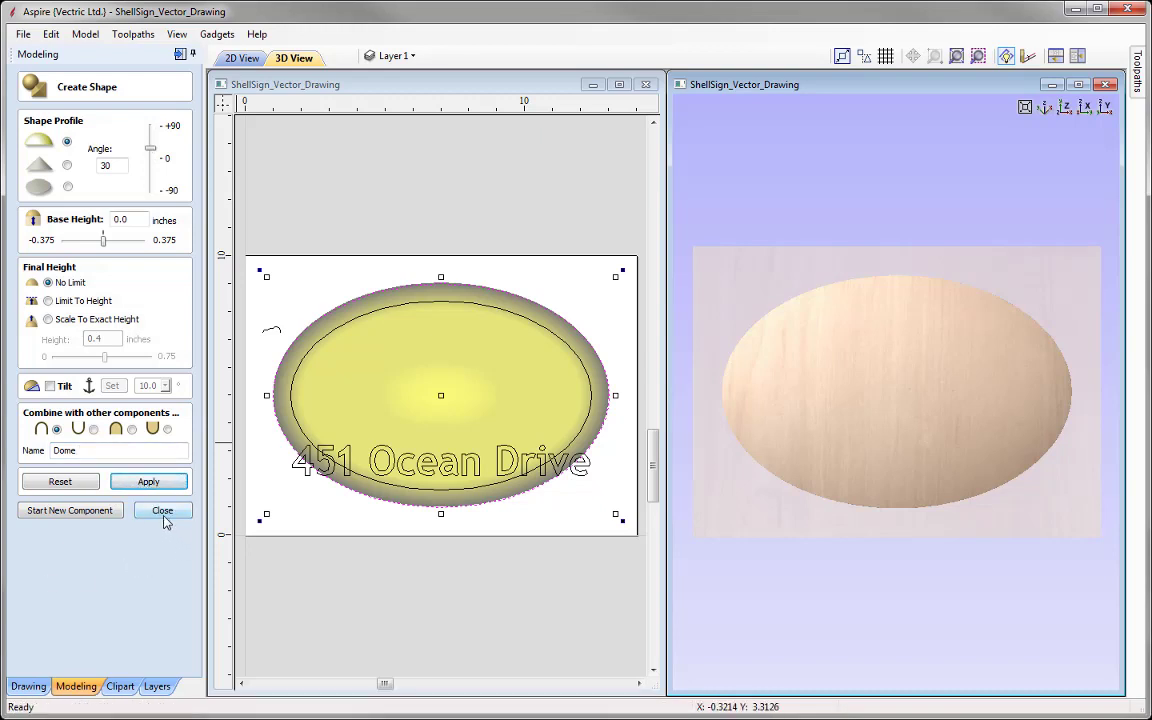
pyautogui.click(163, 512)
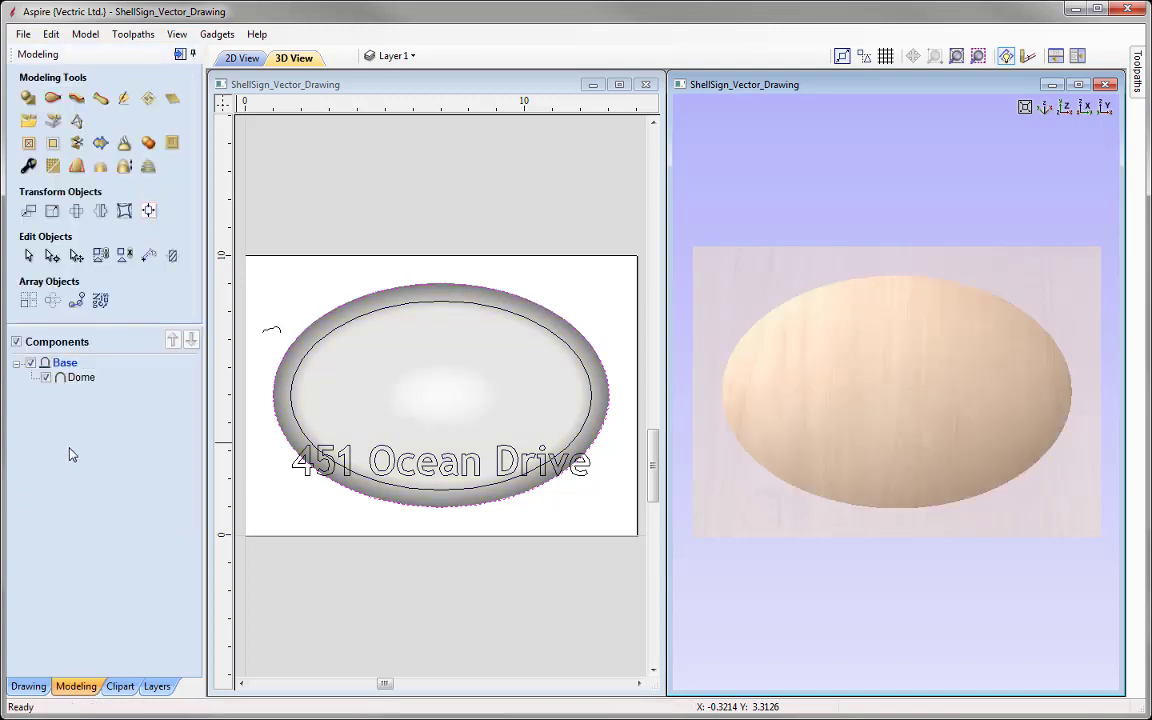
# Examine the Dome component by highlighting it in the component tree and both views, and clear the selection.
pyautogui.moveTo(78, 389)
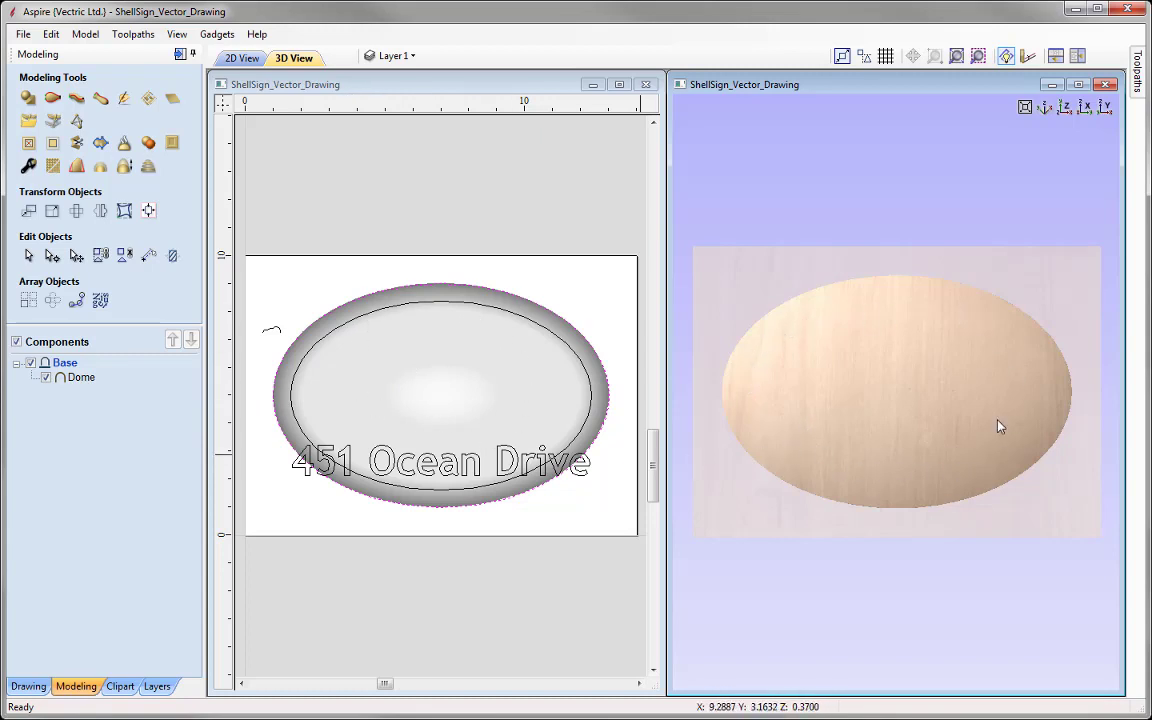
pyautogui.click(78, 379)
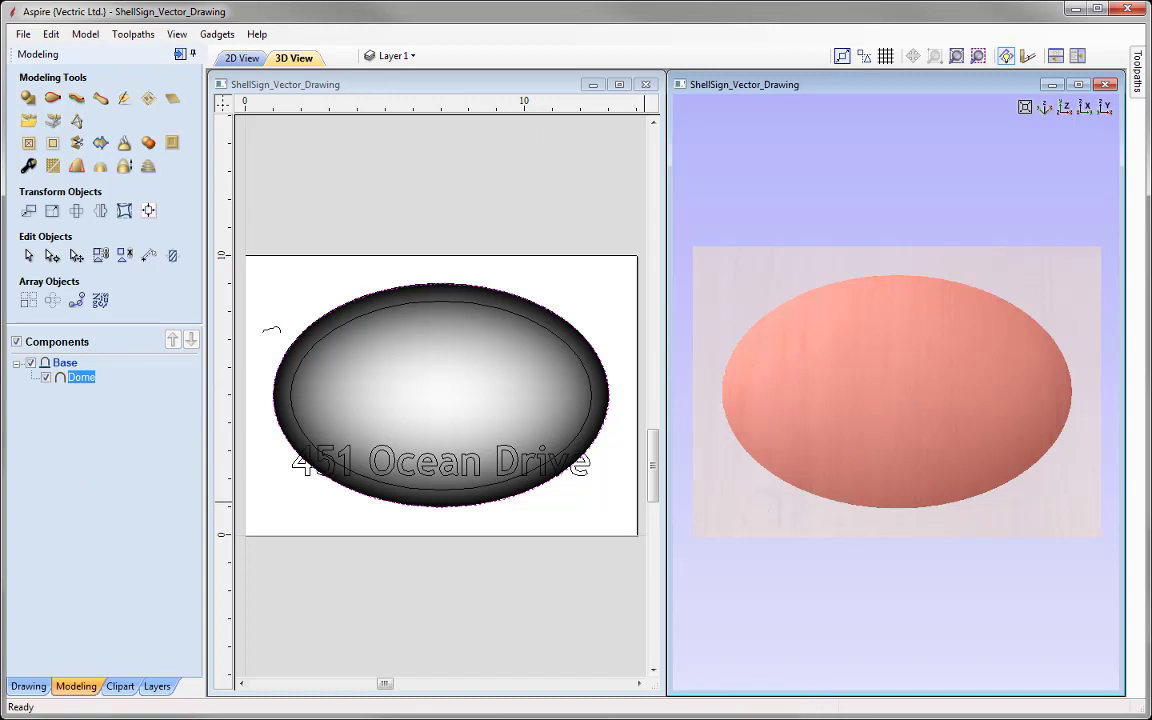
pyautogui.press('F2')
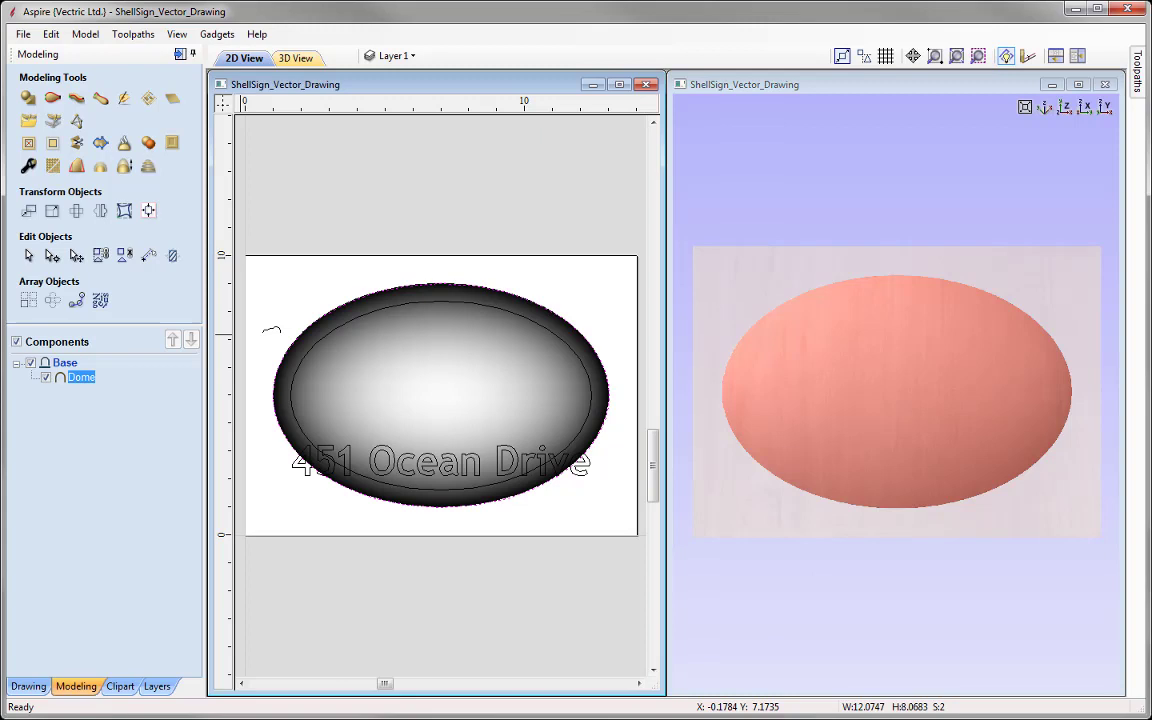
pyautogui.click(314, 301)
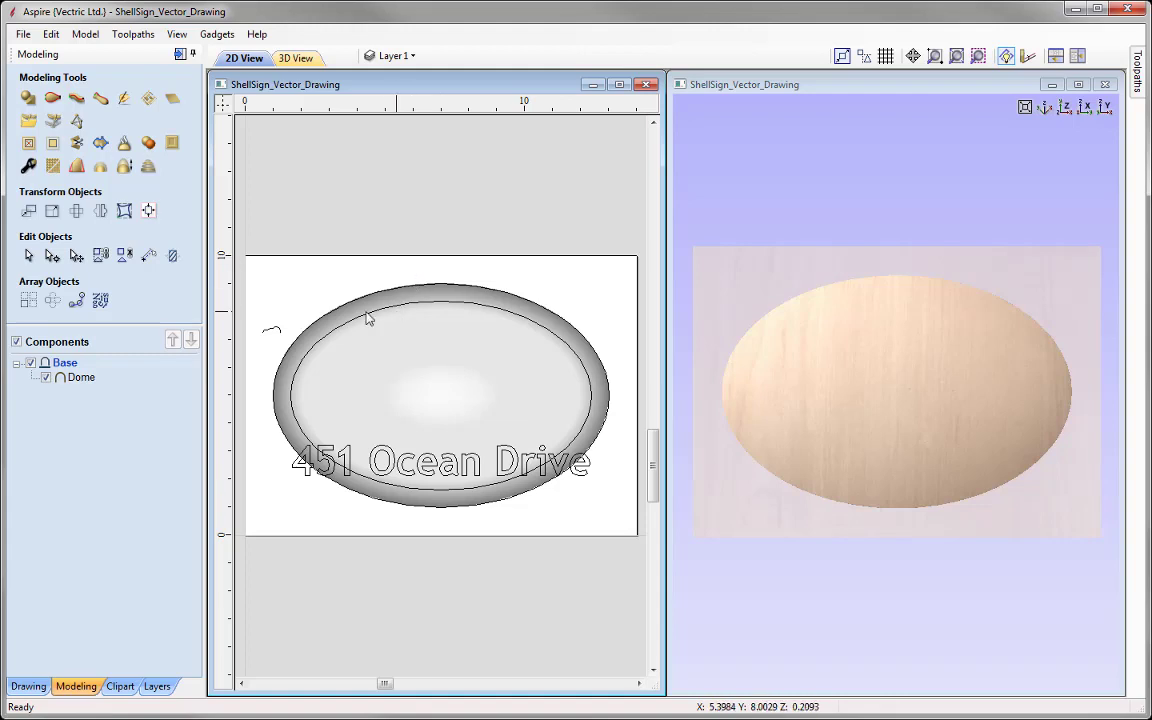
# Start a Two Rail Sweep and assign the outer and inner oval vectors as its drive rails.
pyautogui.click(51, 99)
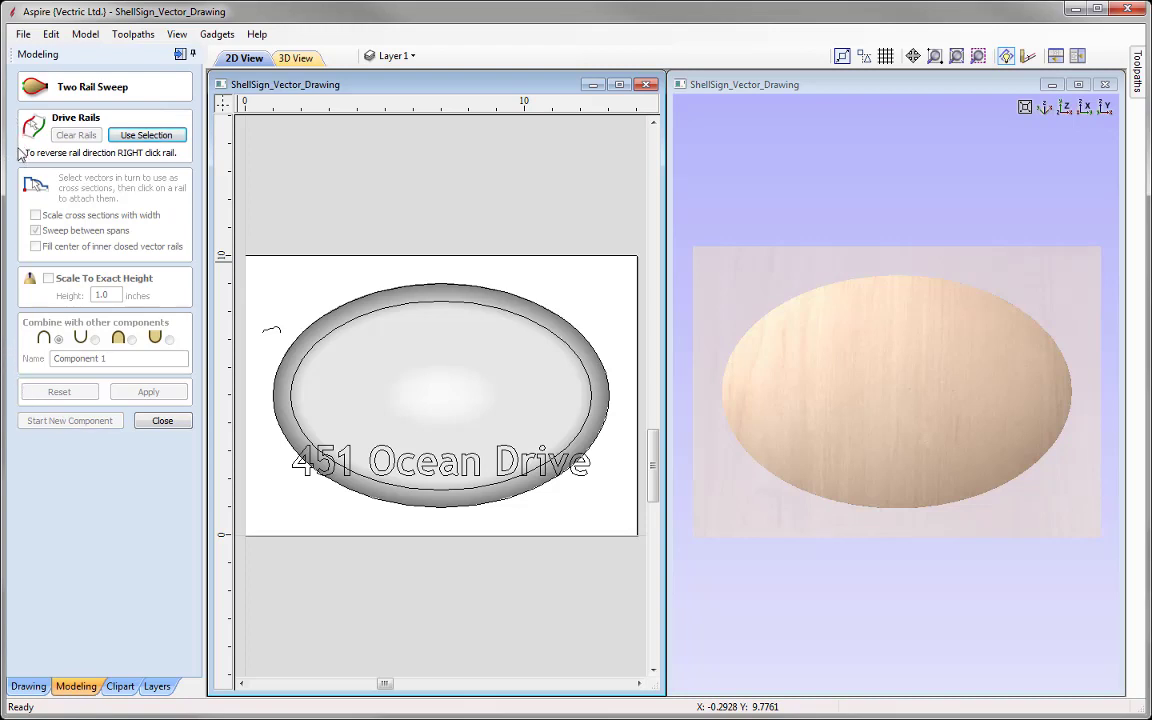
pyautogui.click(440, 289)
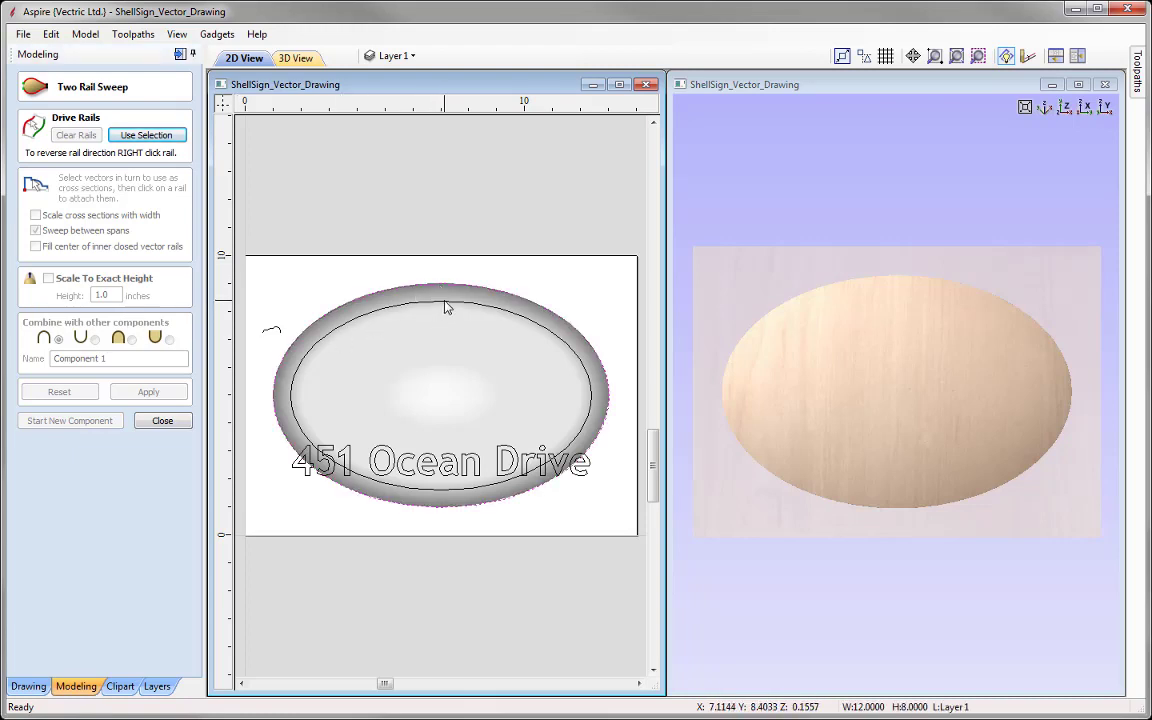
pyautogui.keyDown('shift'); pyautogui.click(447, 305); pyautogui.keyUp('shift')
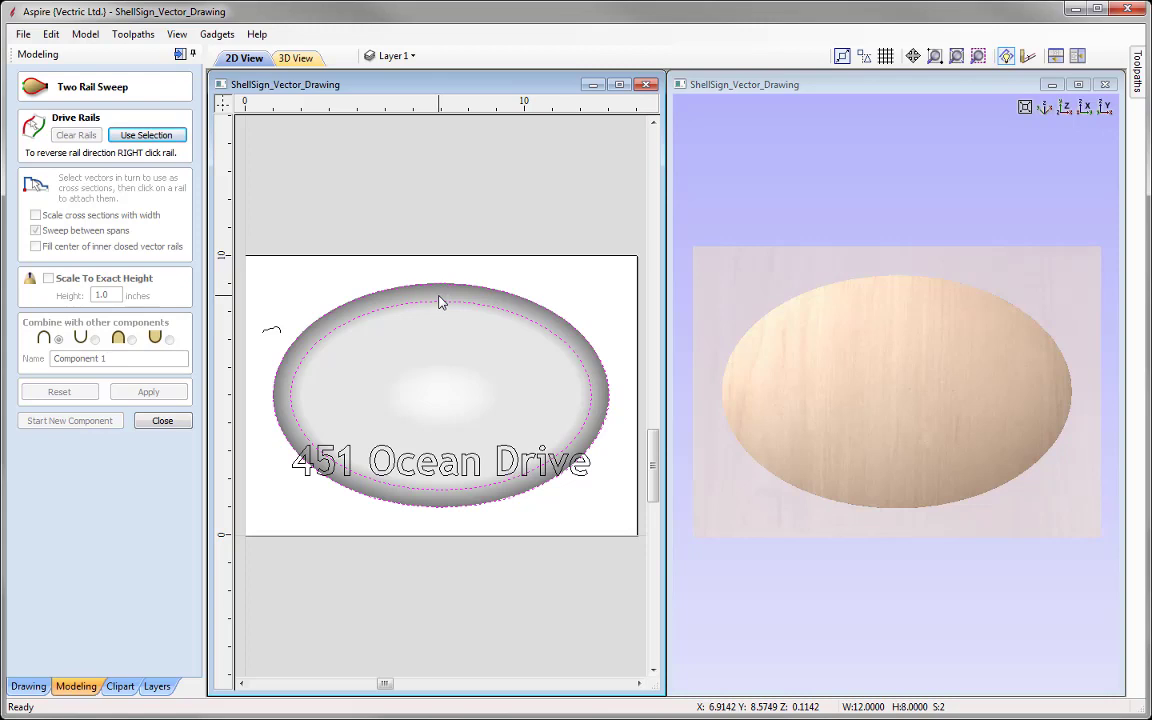
pyautogui.click(140, 137)
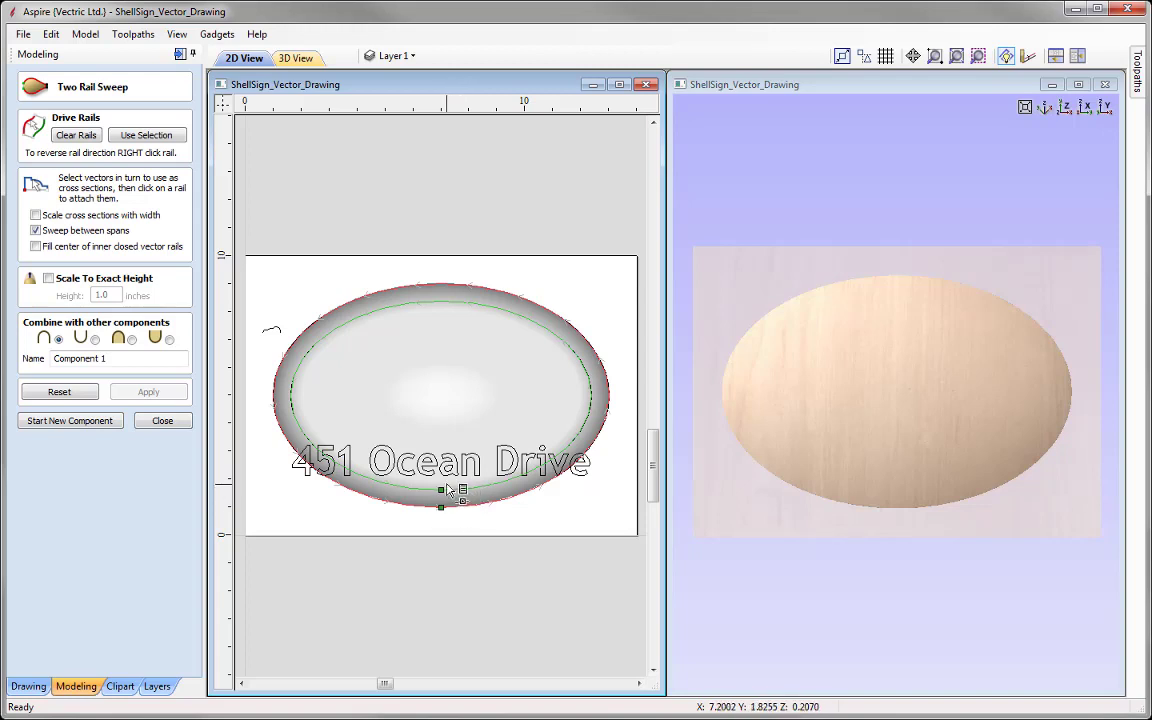
# Select the small open profile vector as the sweep's cross section and turn off Sweep between spans.
pyautogui.click(440, 490)
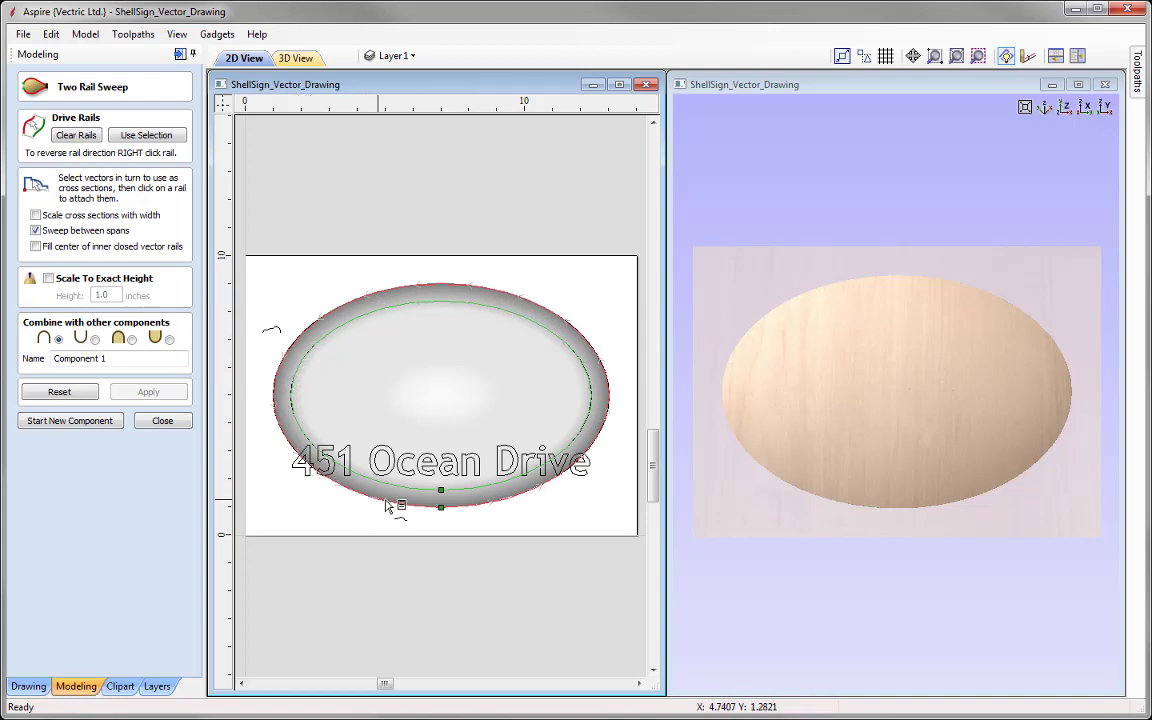
pyautogui.click(440, 507)
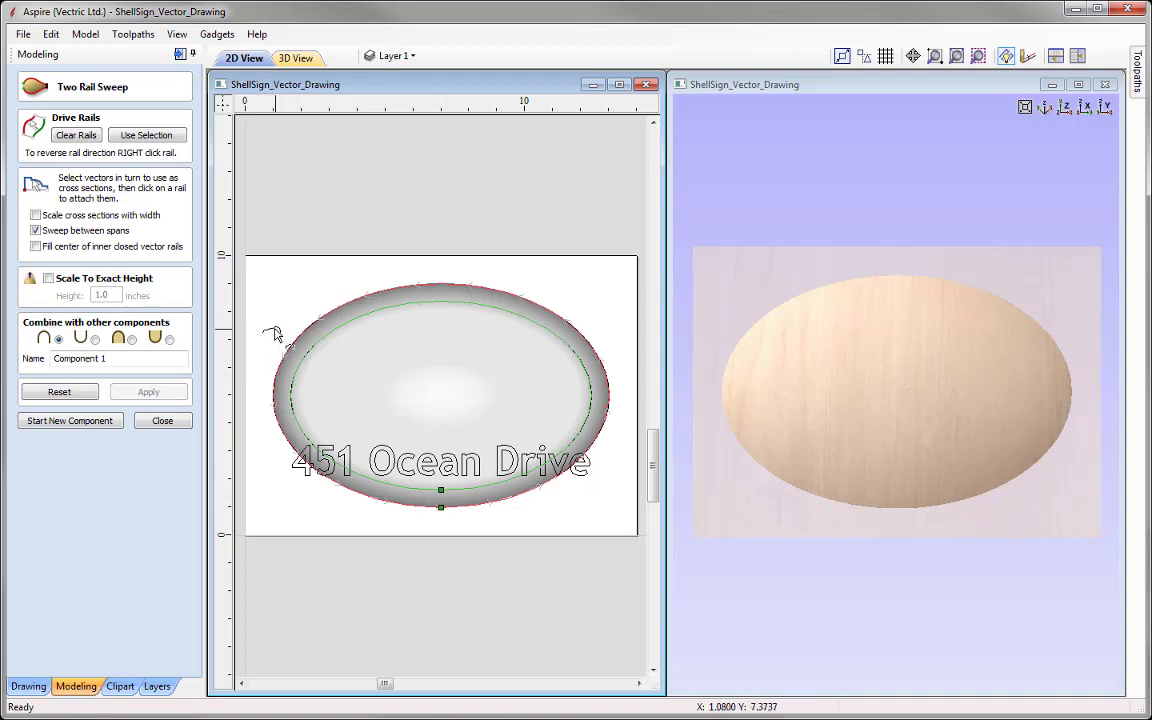
pyautogui.click(276, 334)
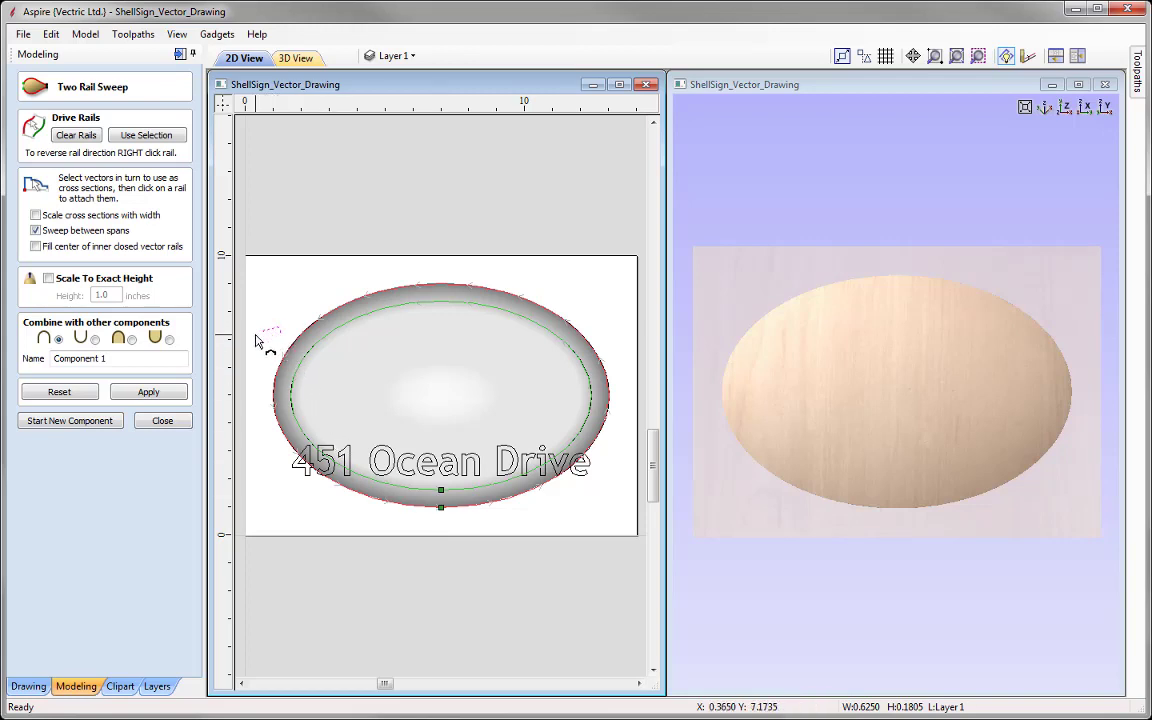
pyautogui.click(36, 231)
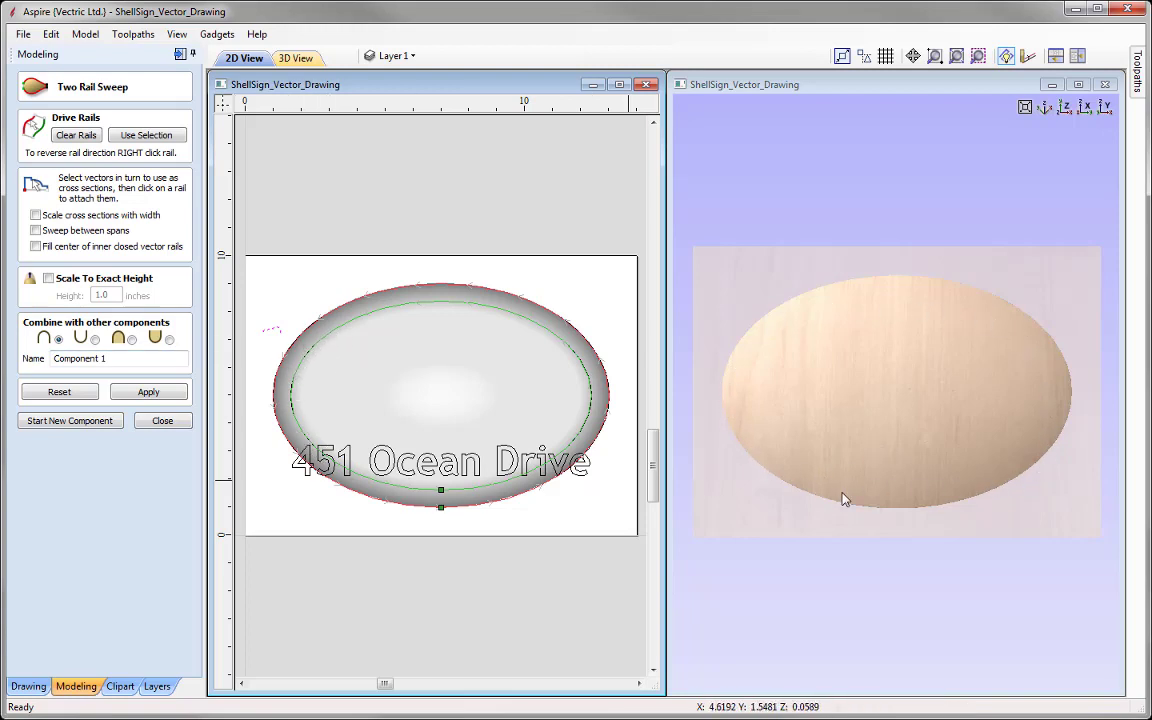
# Name the swept component Border, apply it with the Add combine mode, and finish the Two Rail Sweep.
pyautogui.moveTo(113, 358); pyautogui.dragTo(53, 358)
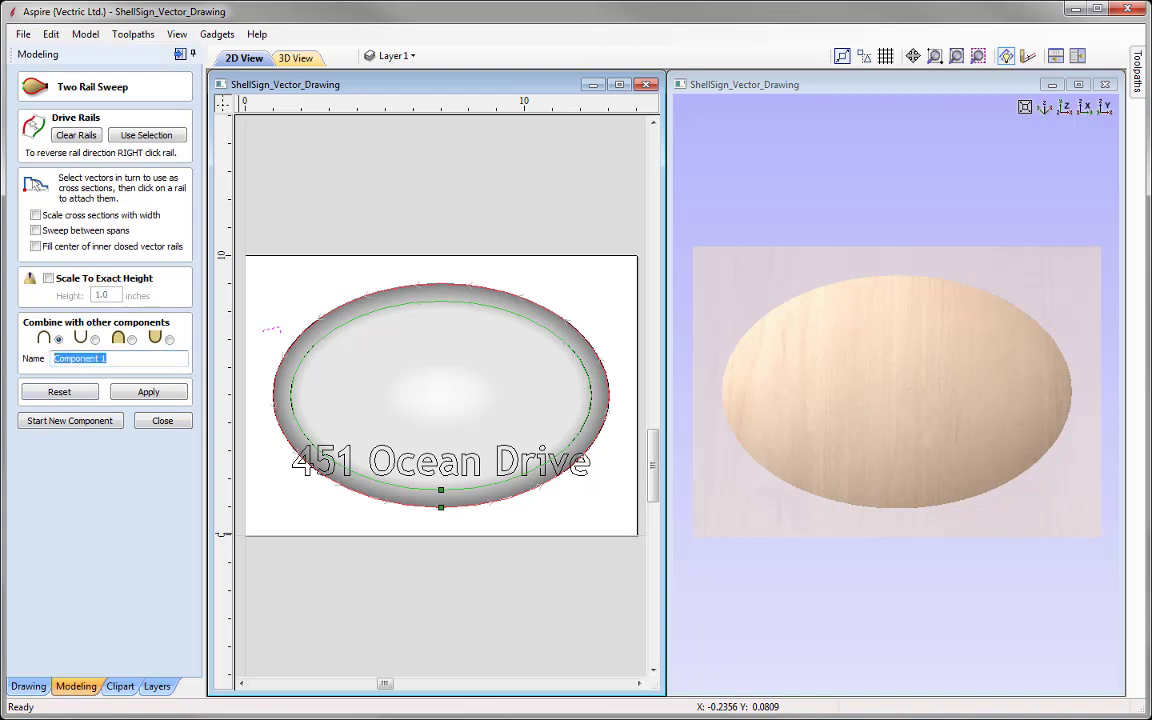
pyautogui.write('Border')
pyautogui.click(148, 393)
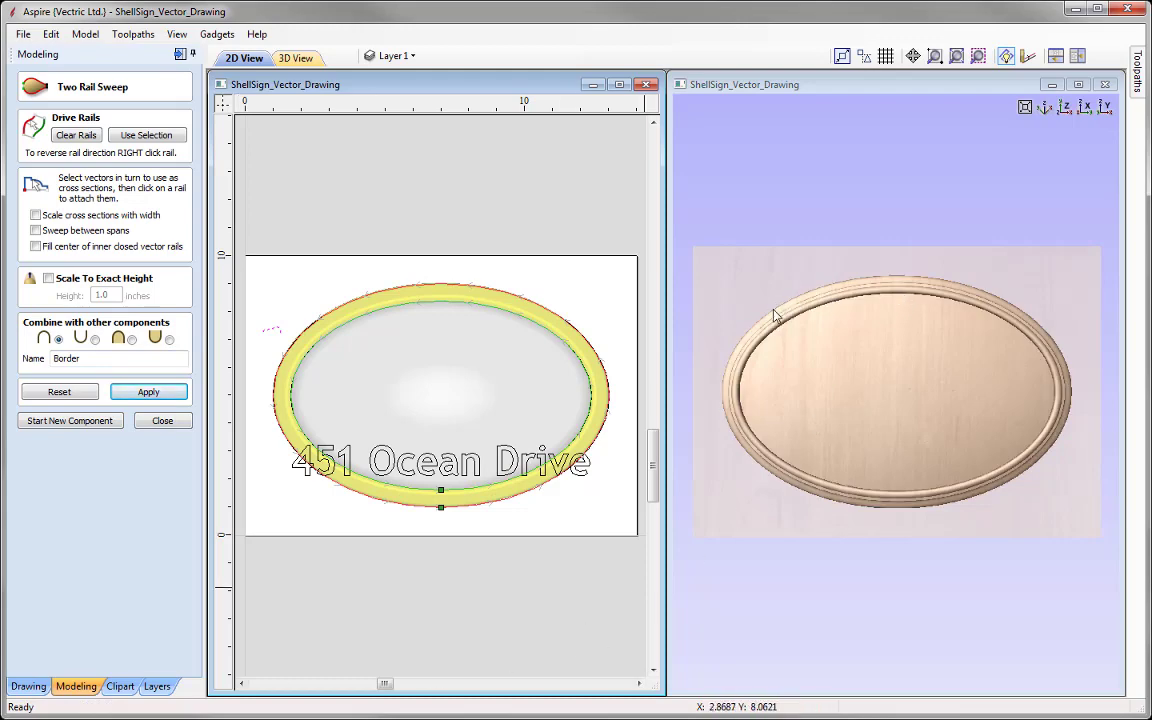
pyautogui.moveTo(903, 513); pyautogui.dragTo(950, 470)
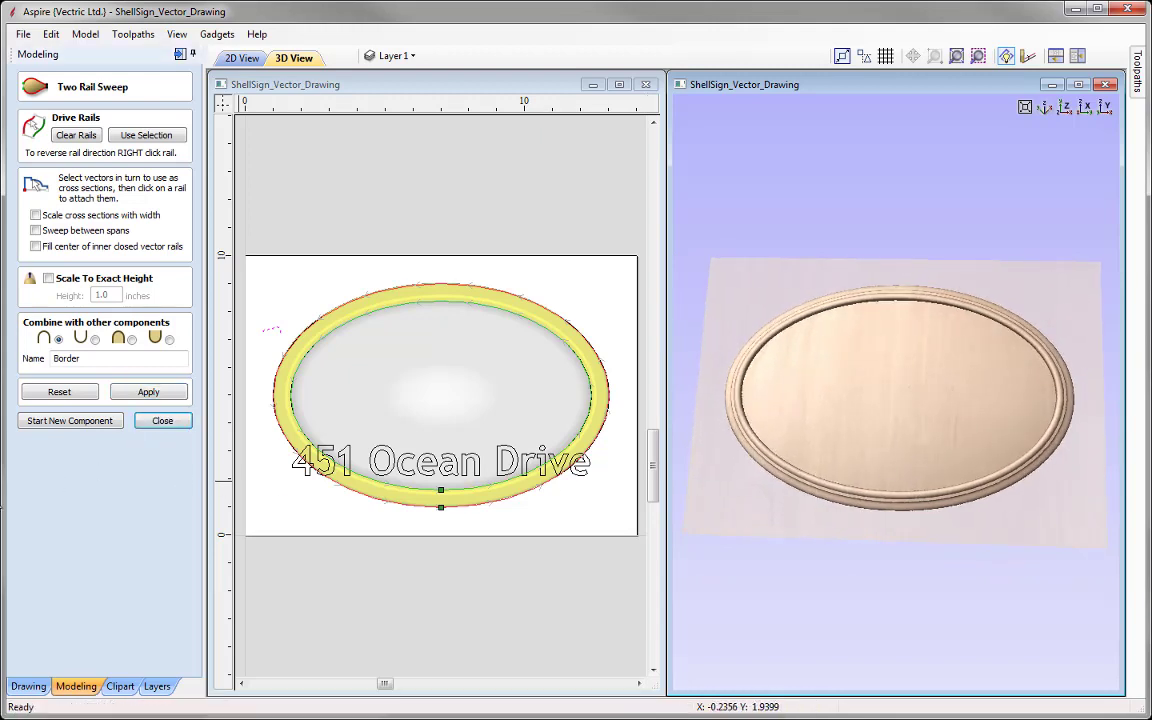
pyautogui.click(160, 421)
# Hide the Dome component and compare the border's swept surface up close with its cross-section vector.
pyautogui.moveTo(915, 404); pyautogui.dragTo(700, 430)
pyautogui.scroll(2, 862, 496)
pyautogui.scroll(2, 862, 496)
pyautogui.moveTo(48, 398)
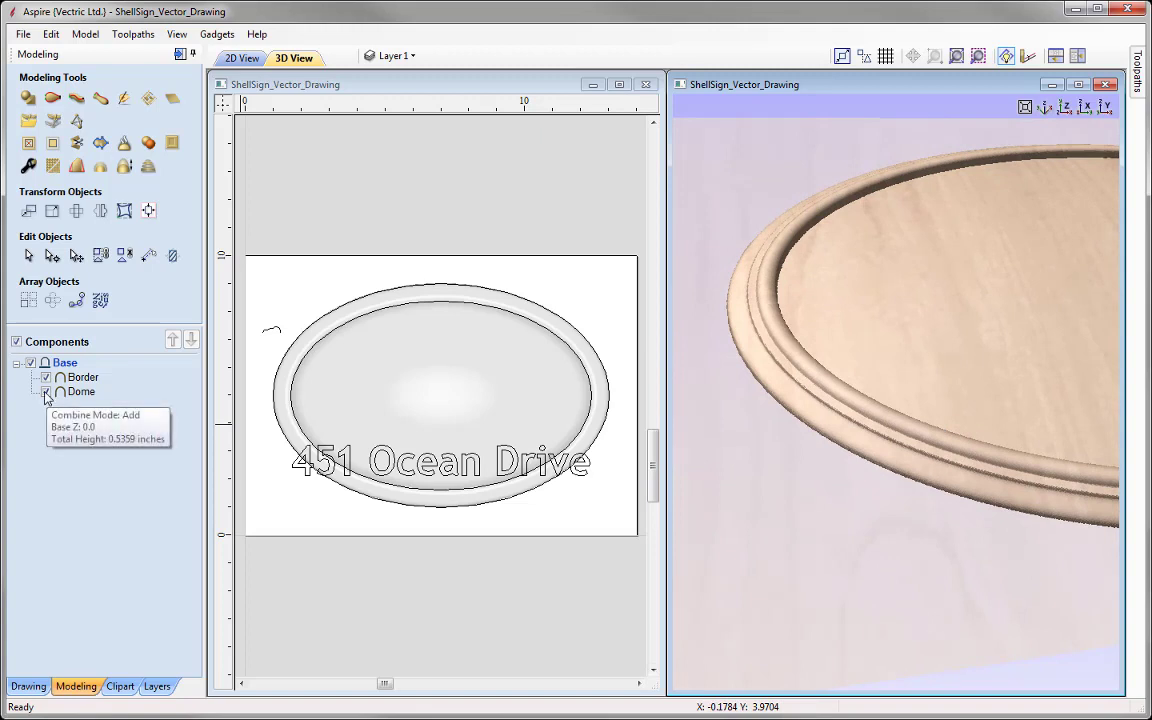
pyautogui.click(46, 393)
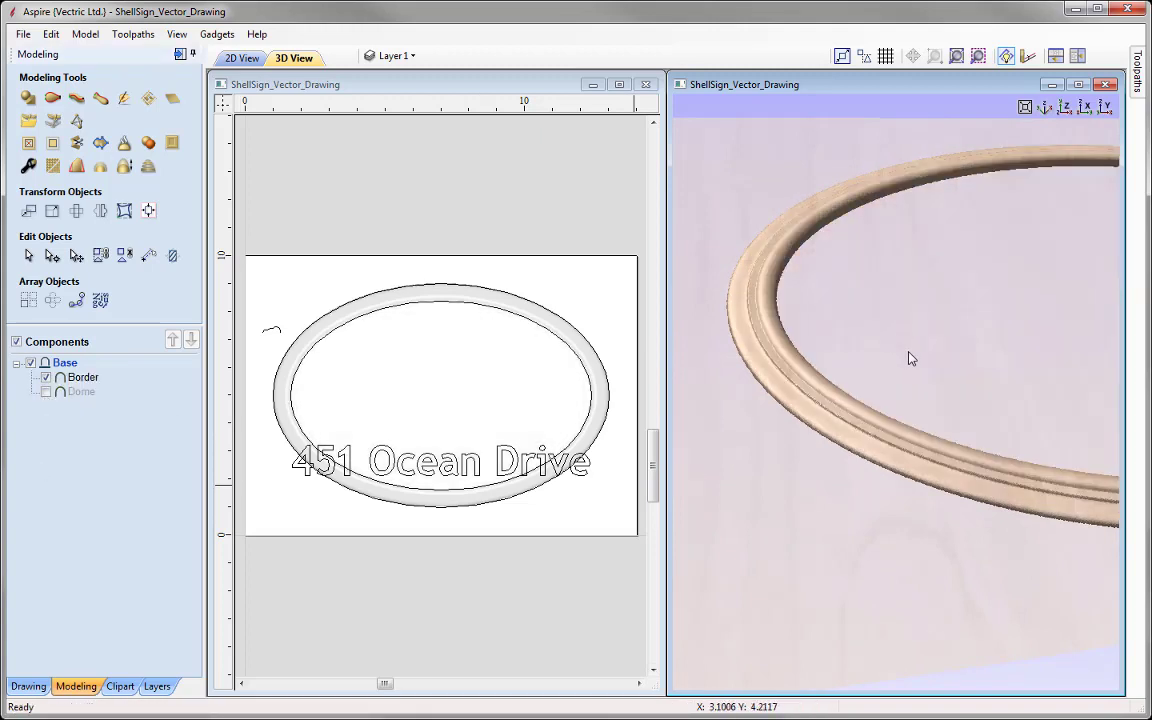
pyautogui.moveTo(896, 364); pyautogui.dragTo(805, 327)
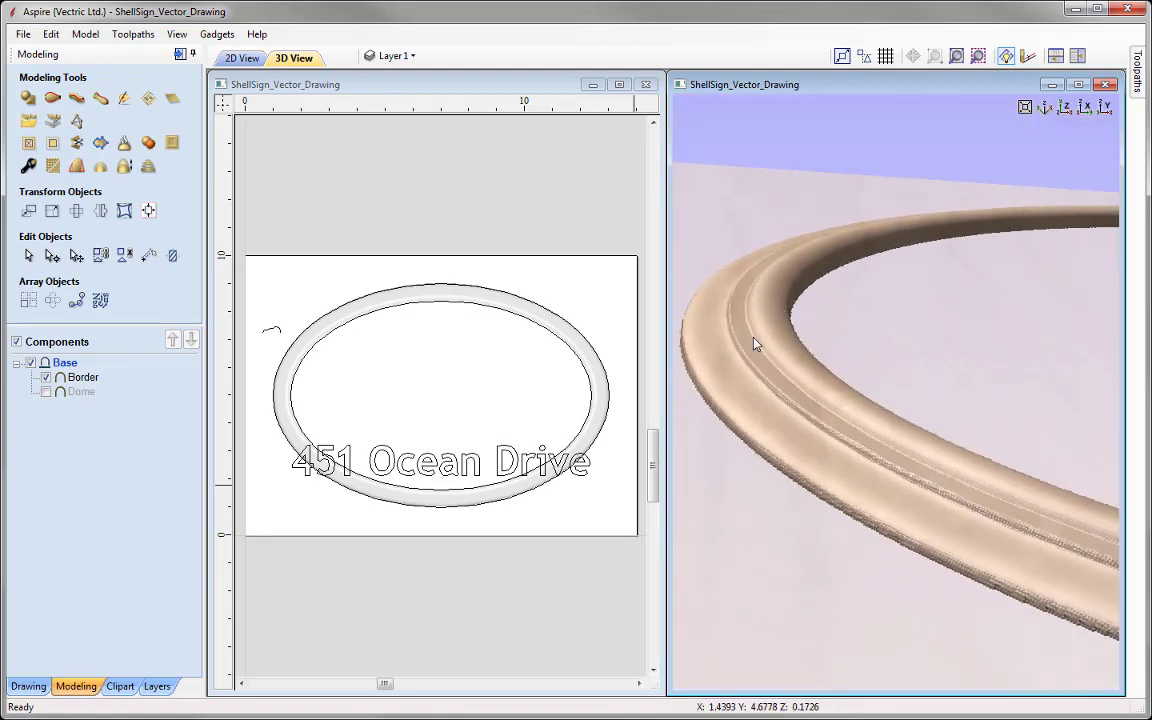
pyautogui.scroll(5, 256, 330)
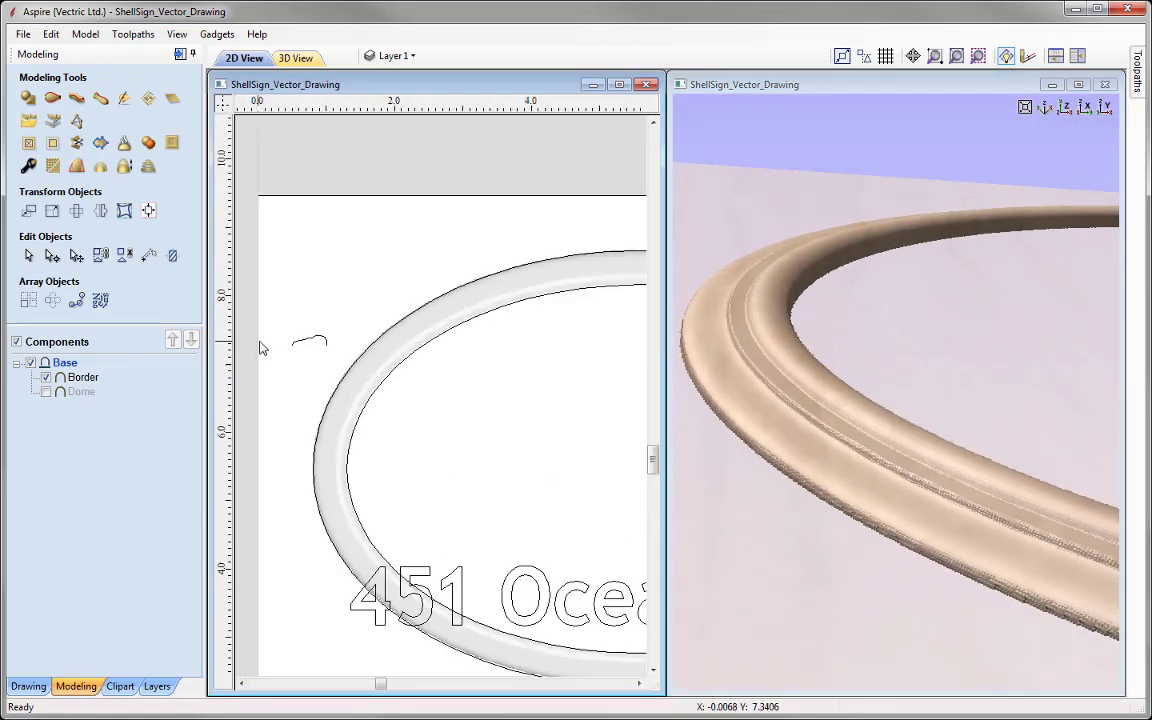
pyautogui.scroll(1, 301, 345)
pyautogui.scroll(1, 342, 334)
pyautogui.scroll(1, 365, 332)
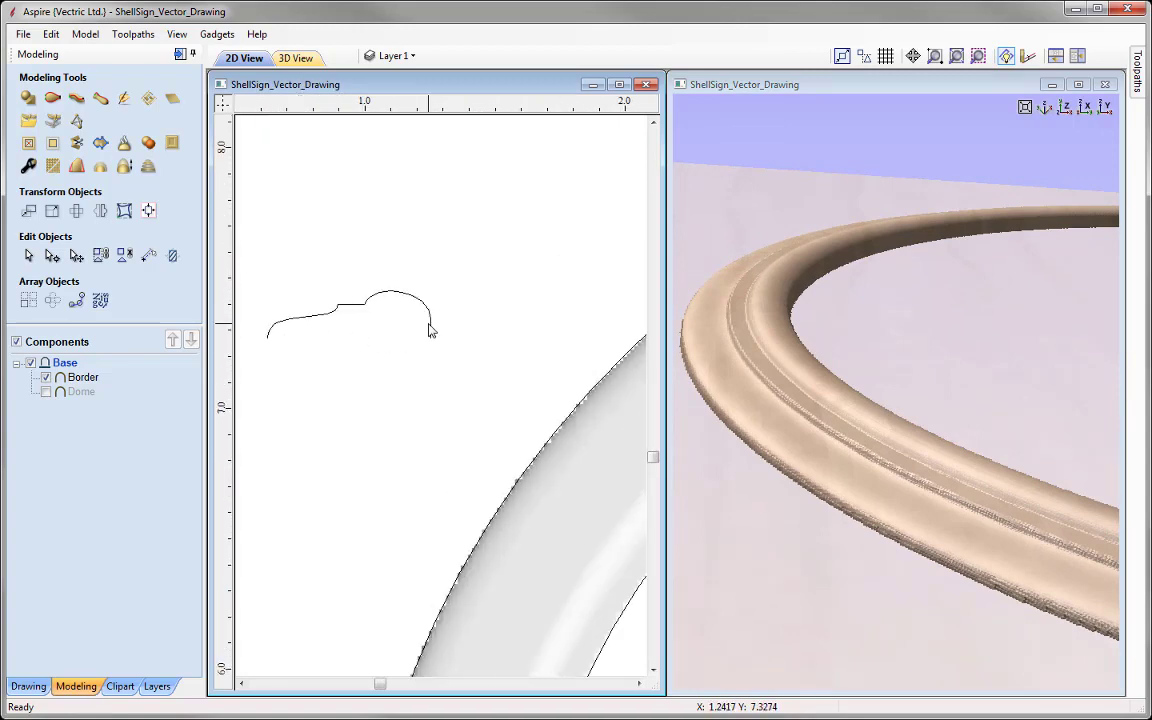
pyautogui.moveTo(885, 339); pyautogui.dragTo(933, 273)
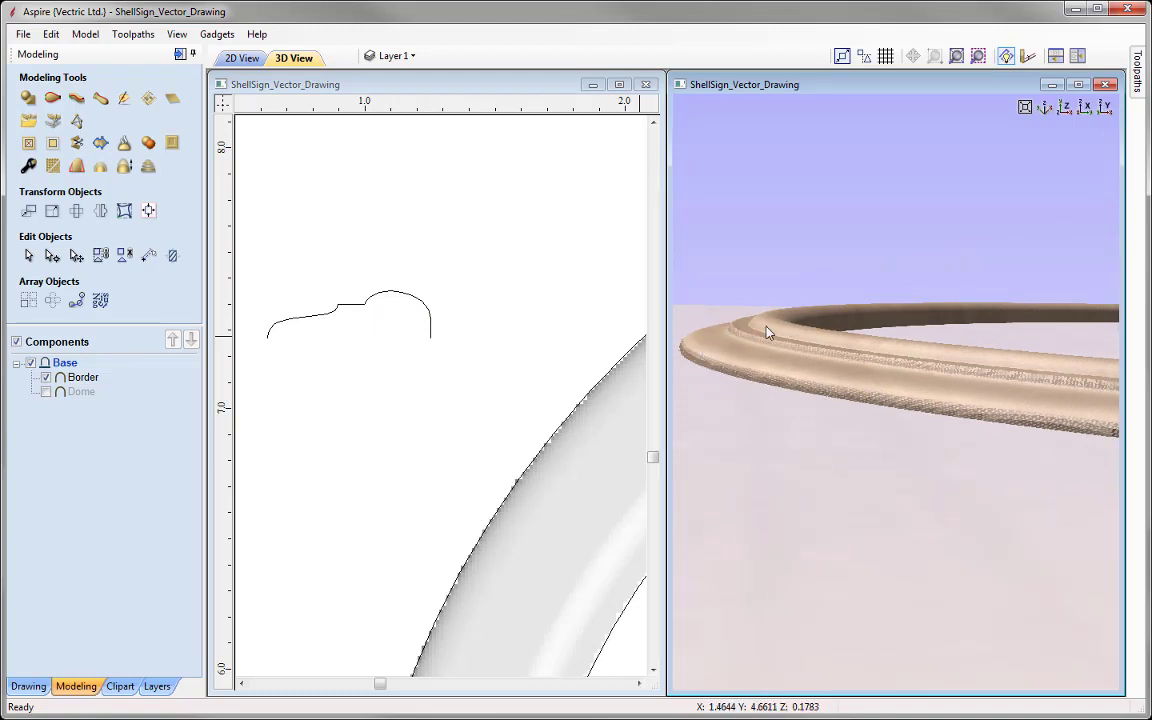
# Show the Dome component again and check the combined dome and border in 3D from an angle and from above.
pyautogui.click(1076, 110)
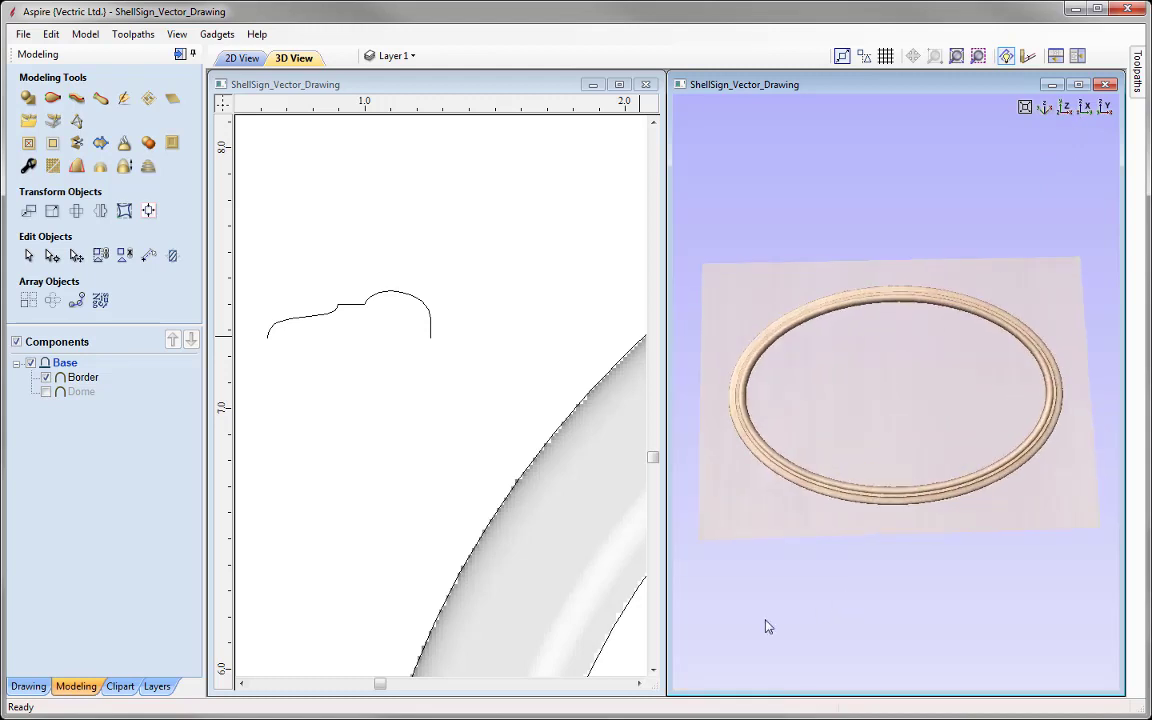
pyautogui.click(957, 56)
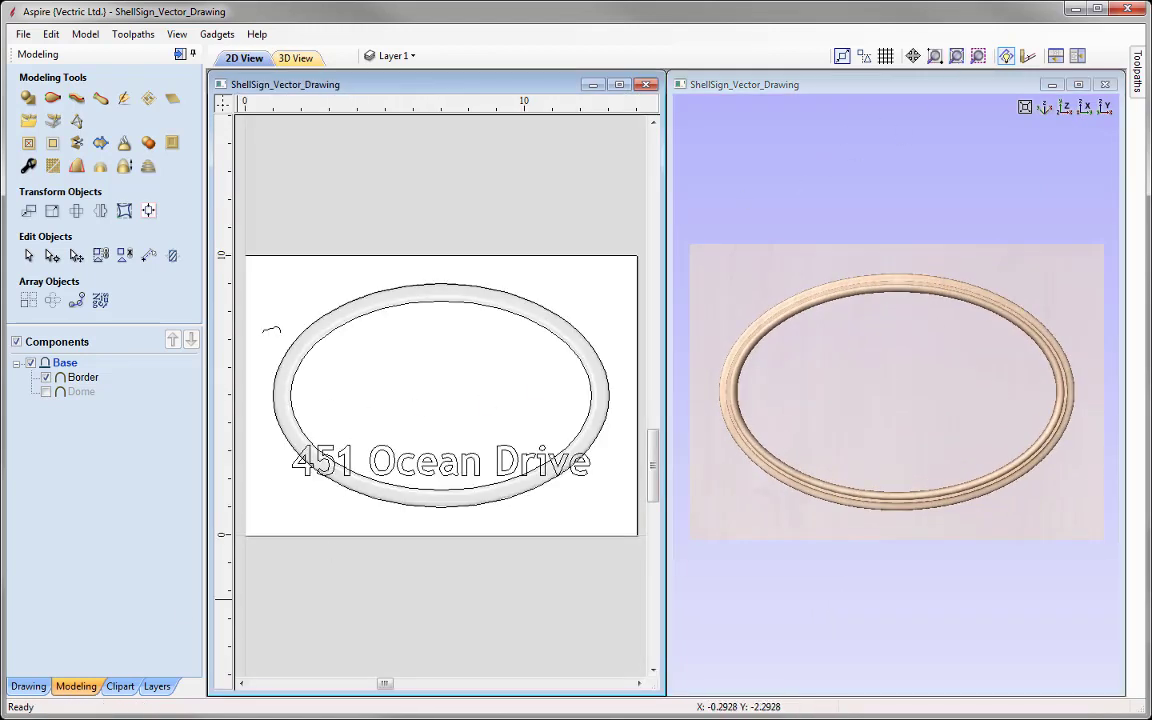
pyautogui.click(46, 391)
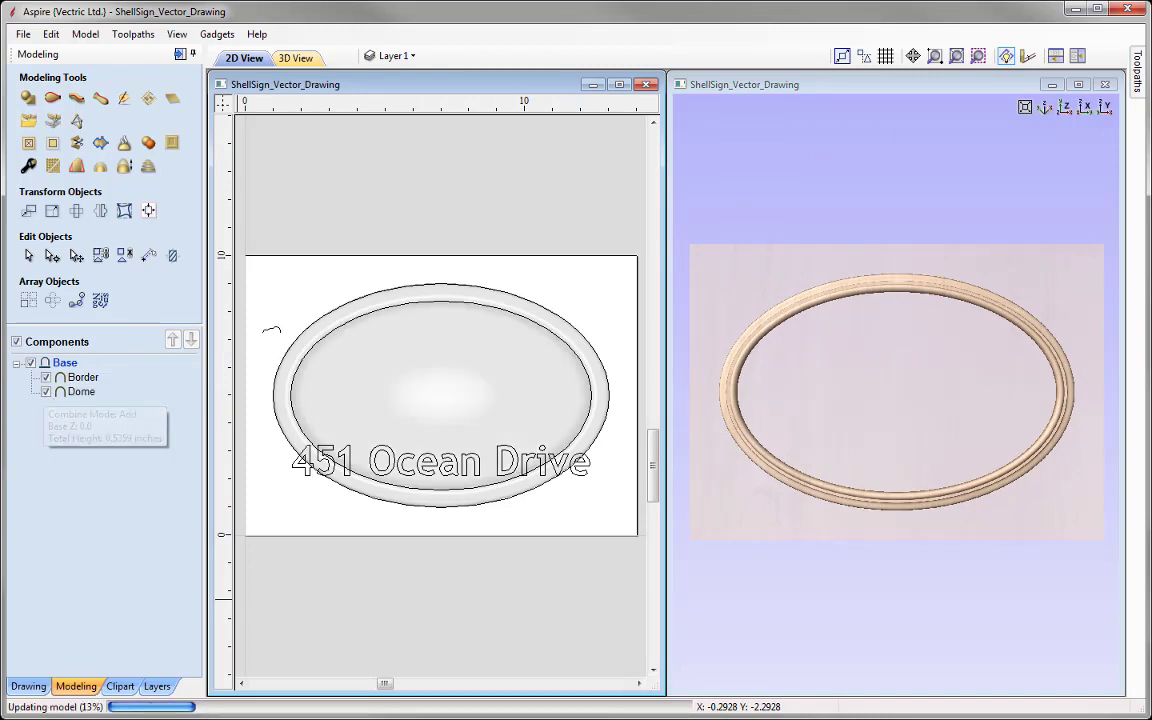
pyautogui.moveTo(931, 360); pyautogui.dragTo(1043, 205)
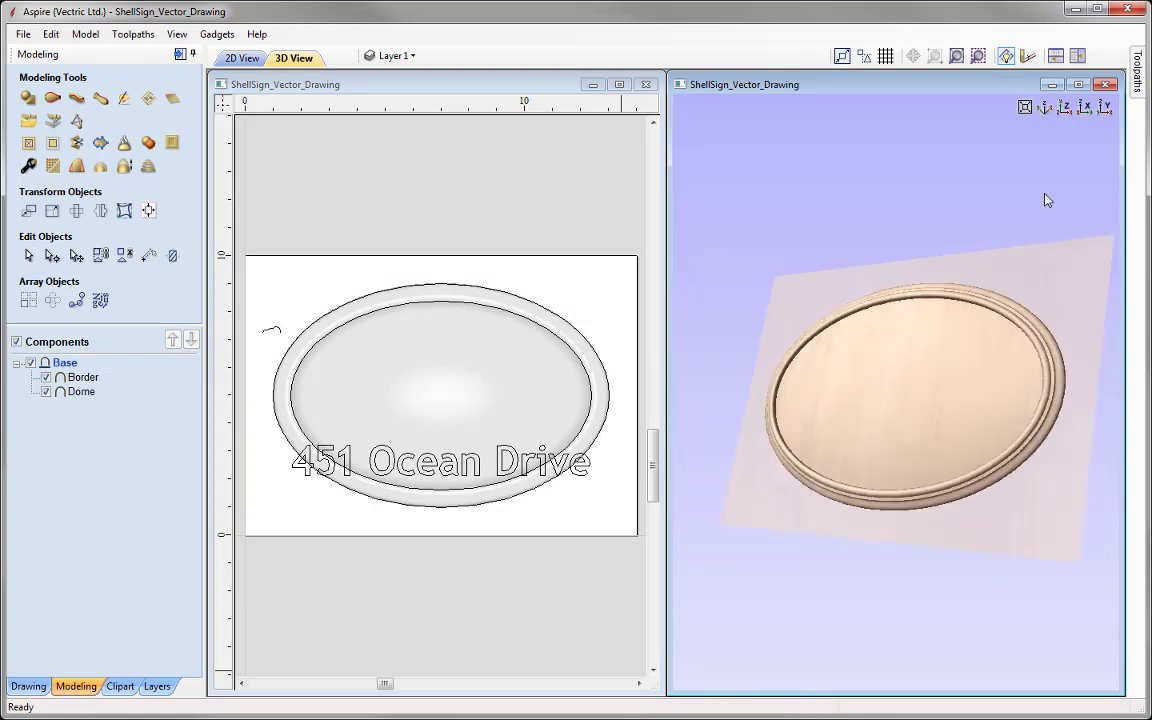
pyautogui.click(1065, 109)
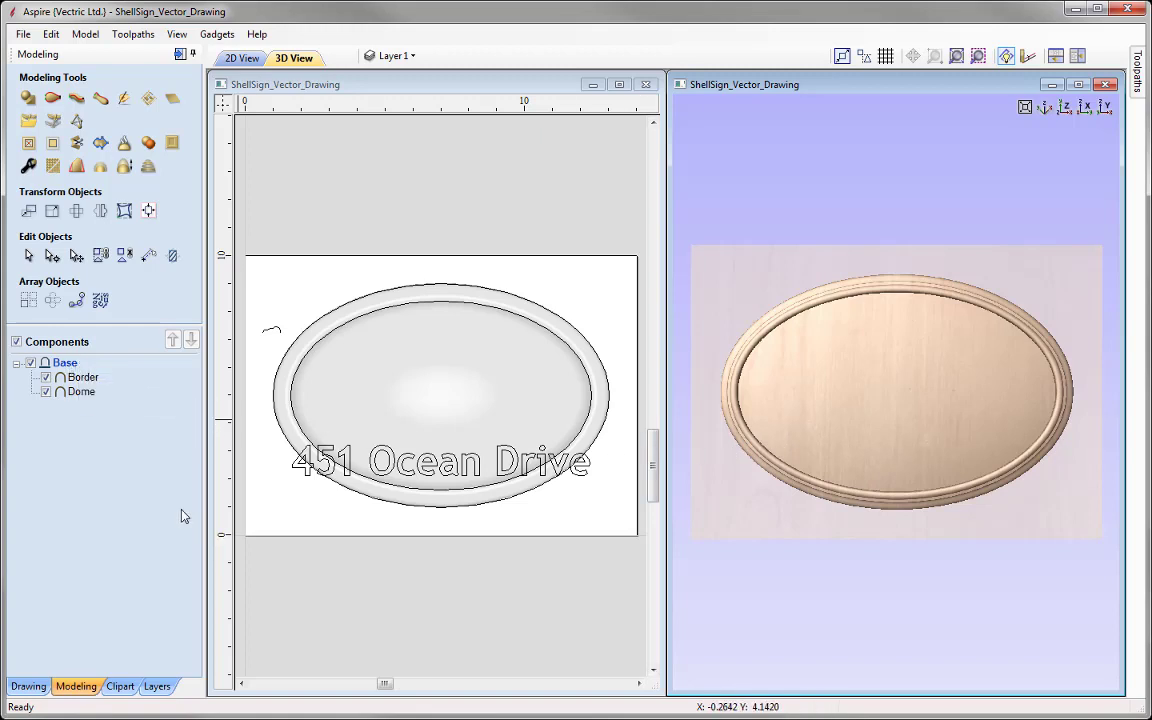
# Insert a new level in the component tree and rename it Banner.
pyautogui.rightClick(63, 369)
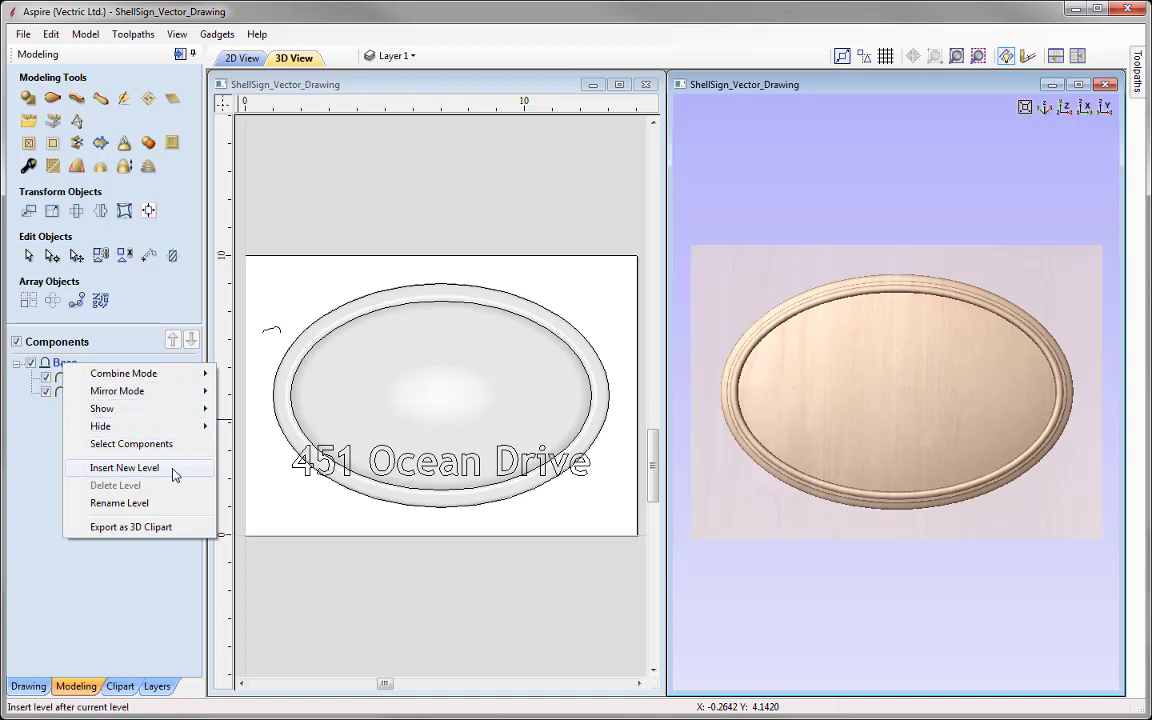
pyautogui.click(124, 468)
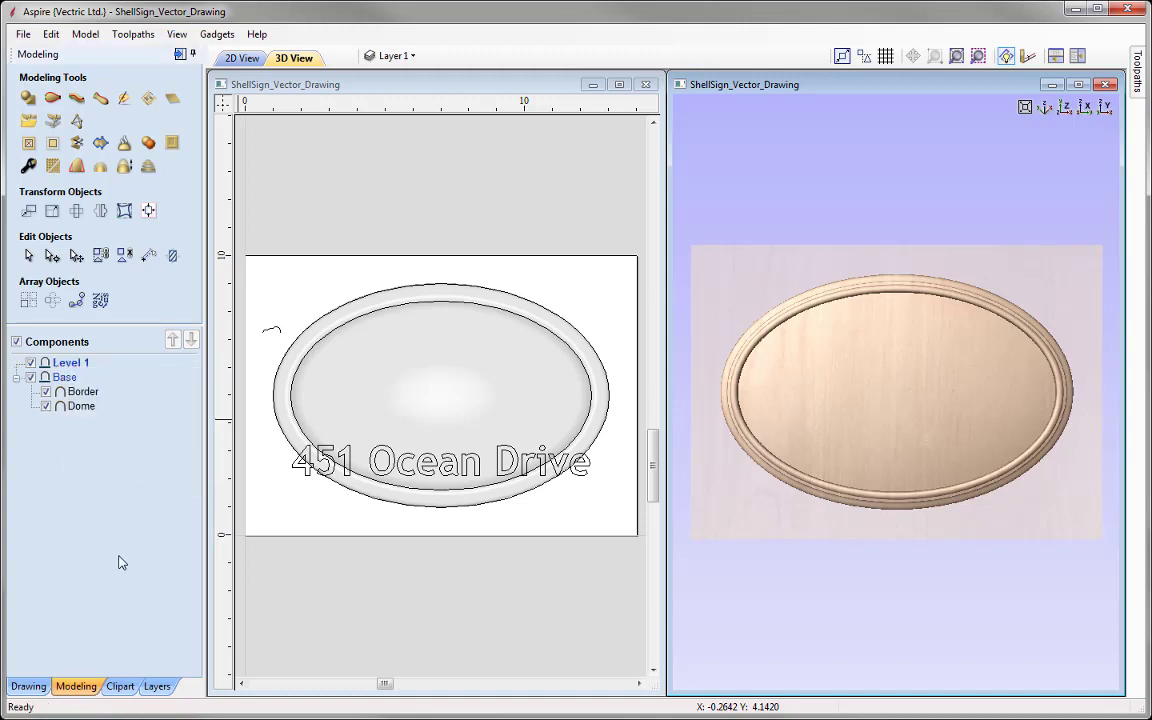
pyautogui.rightClick(66, 369)
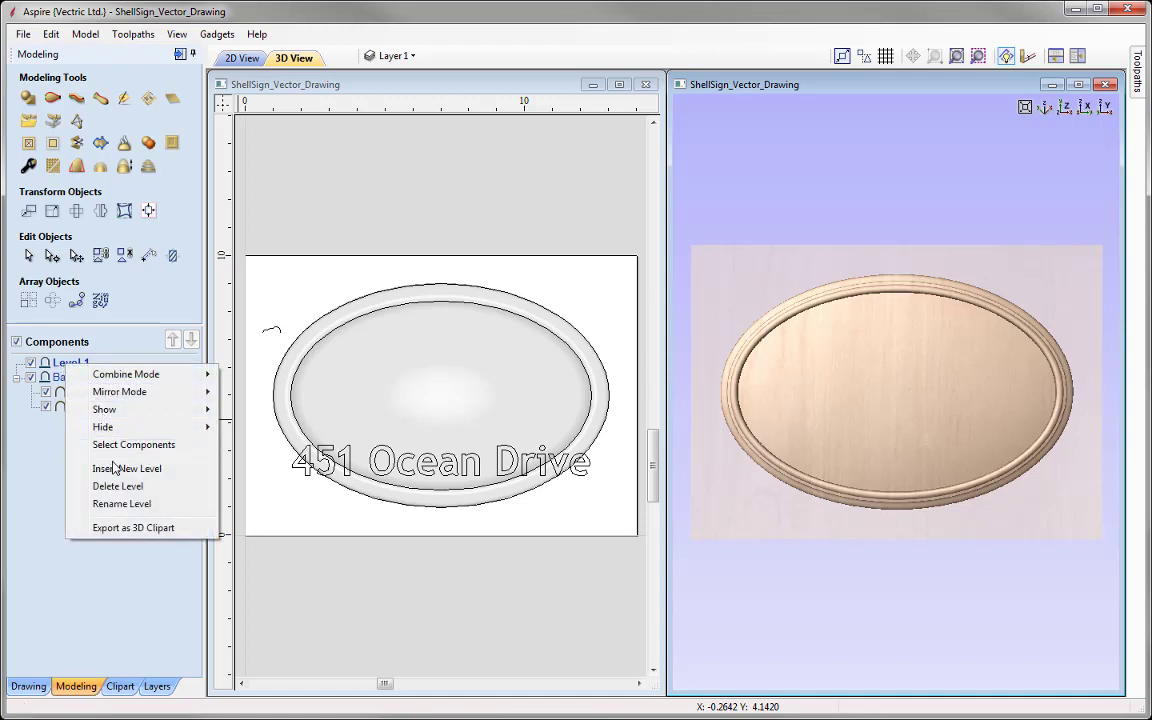
pyautogui.click(80, 503)
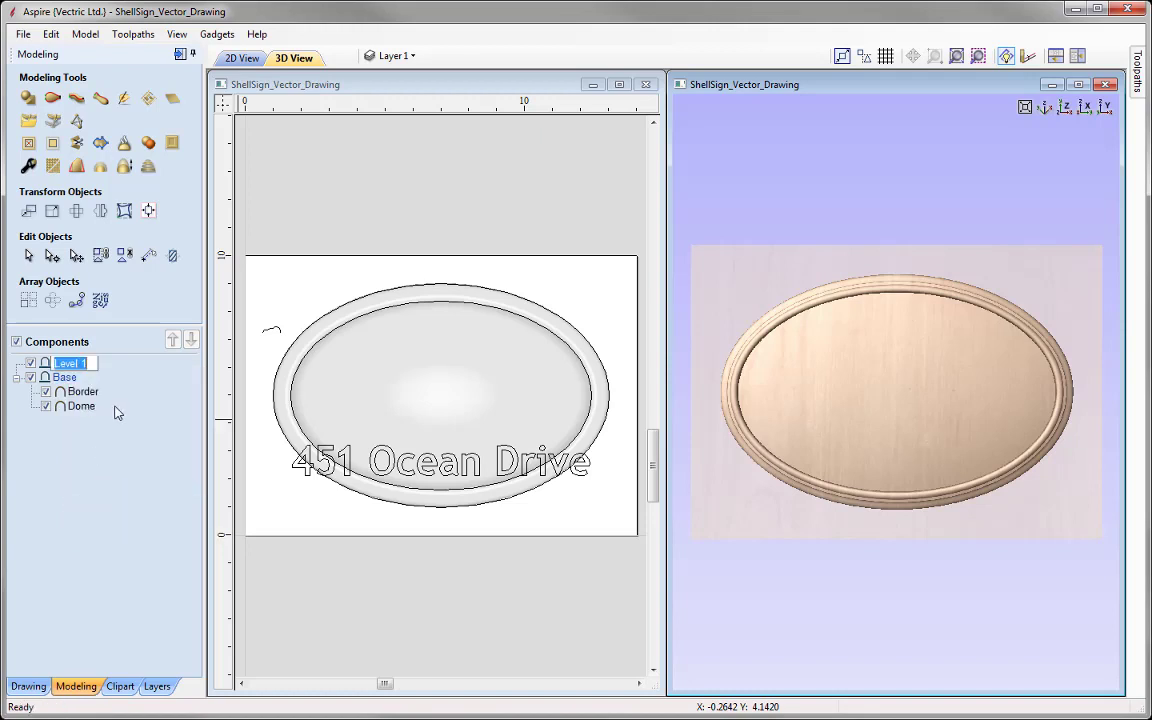
pyautogui.write('Banner')
pyautogui.press('Return')
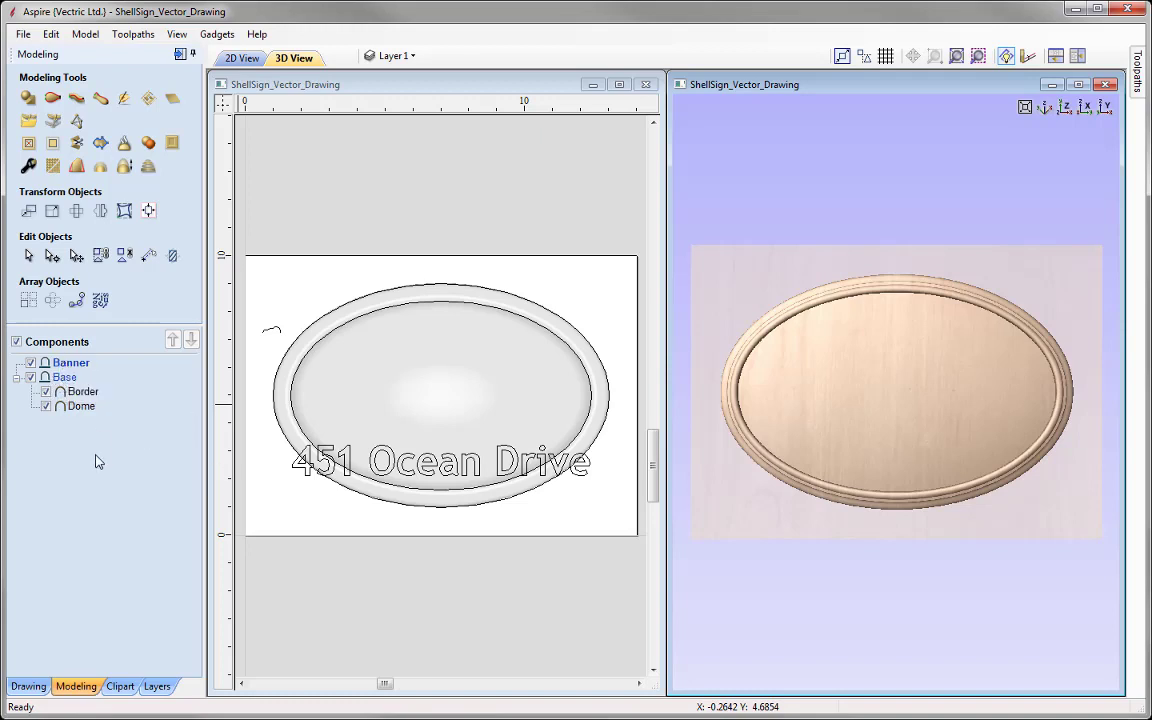
# Set the Banner level's combine mode to Merge and check the setting.
pyautogui.rightClick(64, 372)
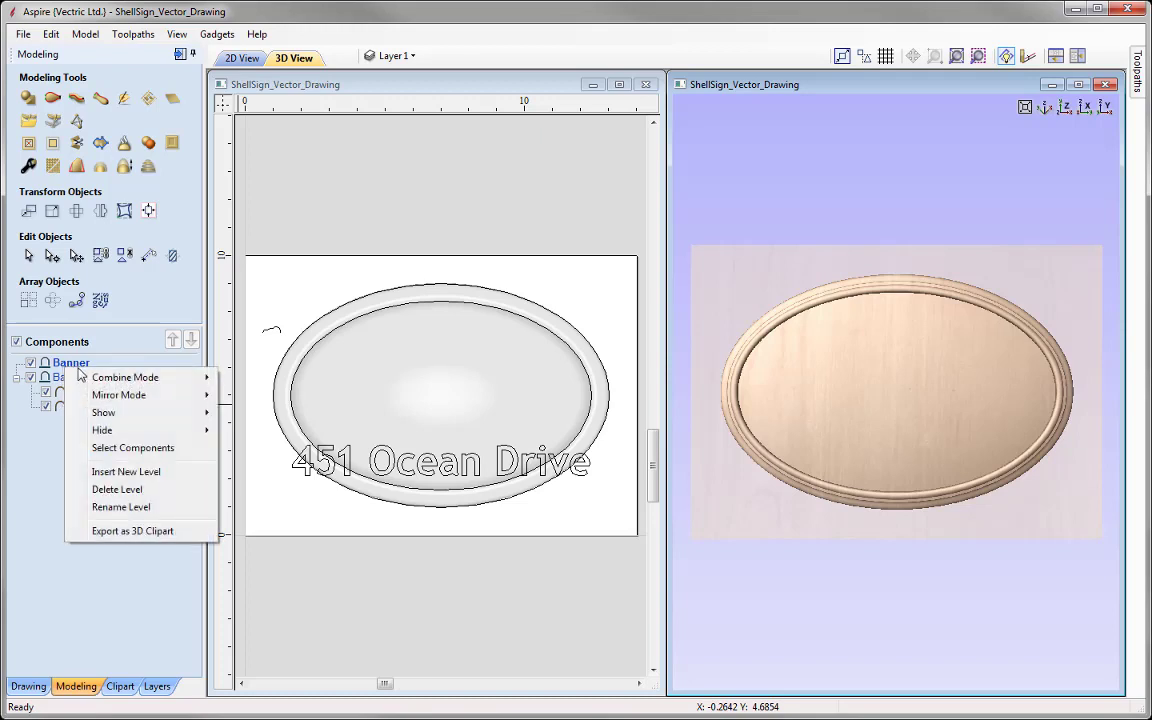
pyautogui.moveTo(170, 383)
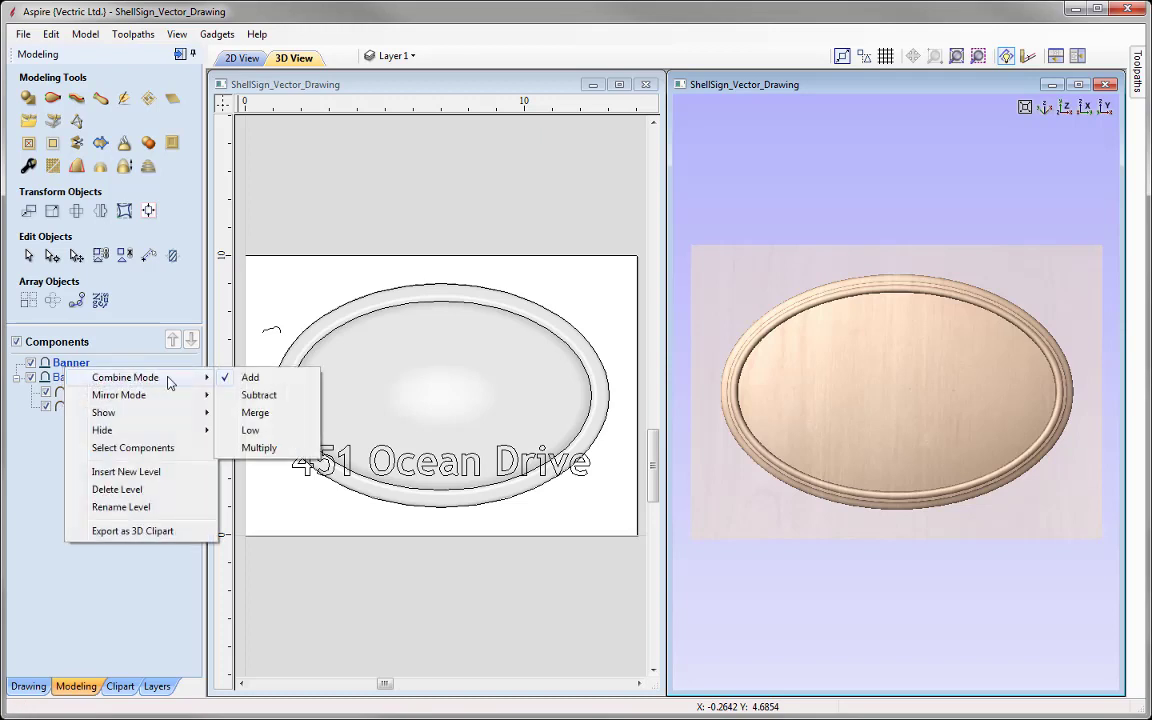
pyautogui.click(287, 414)
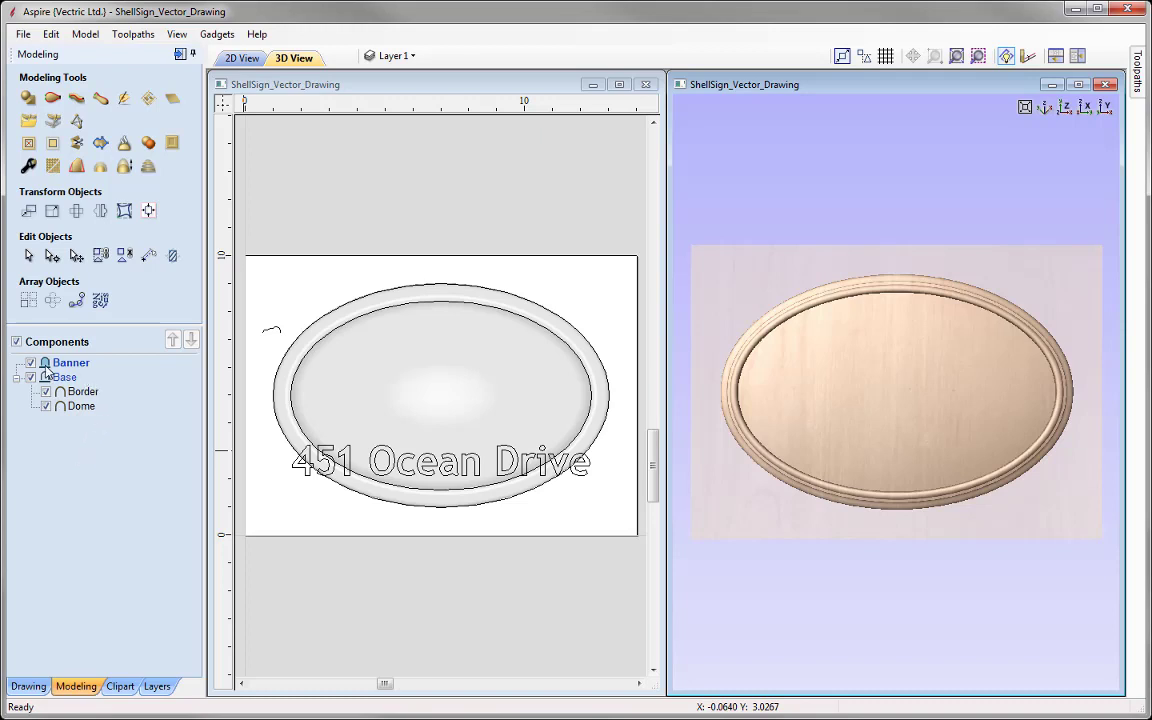
pyautogui.moveTo(45, 367)
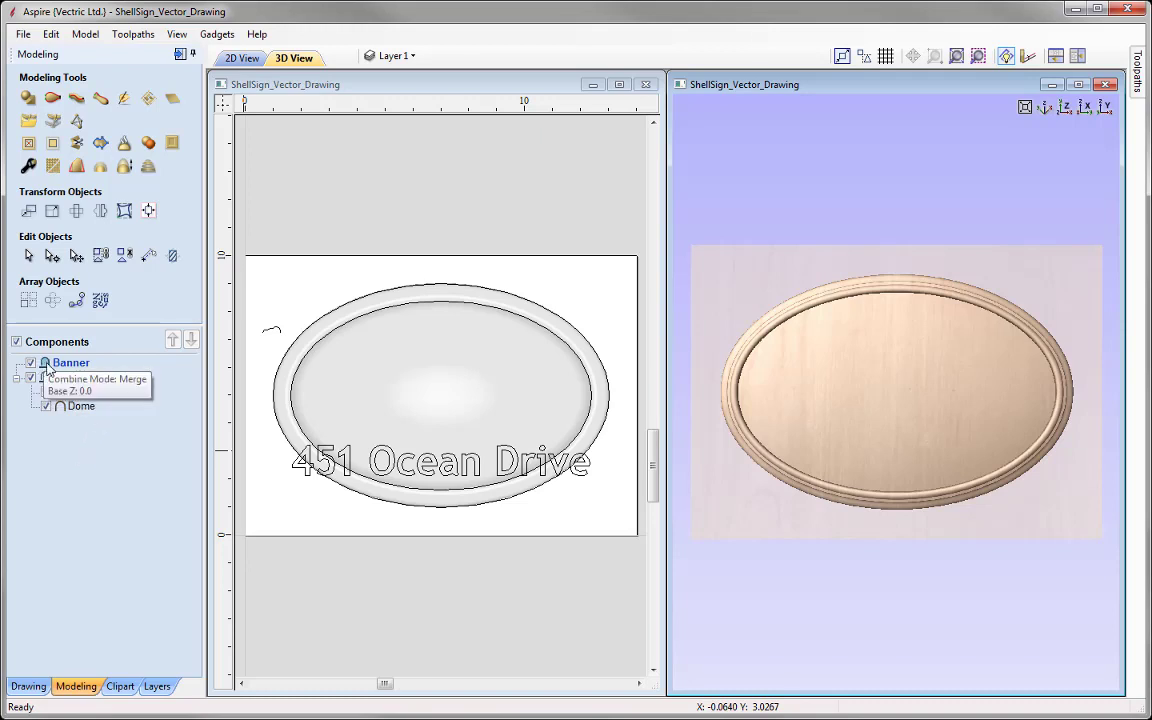
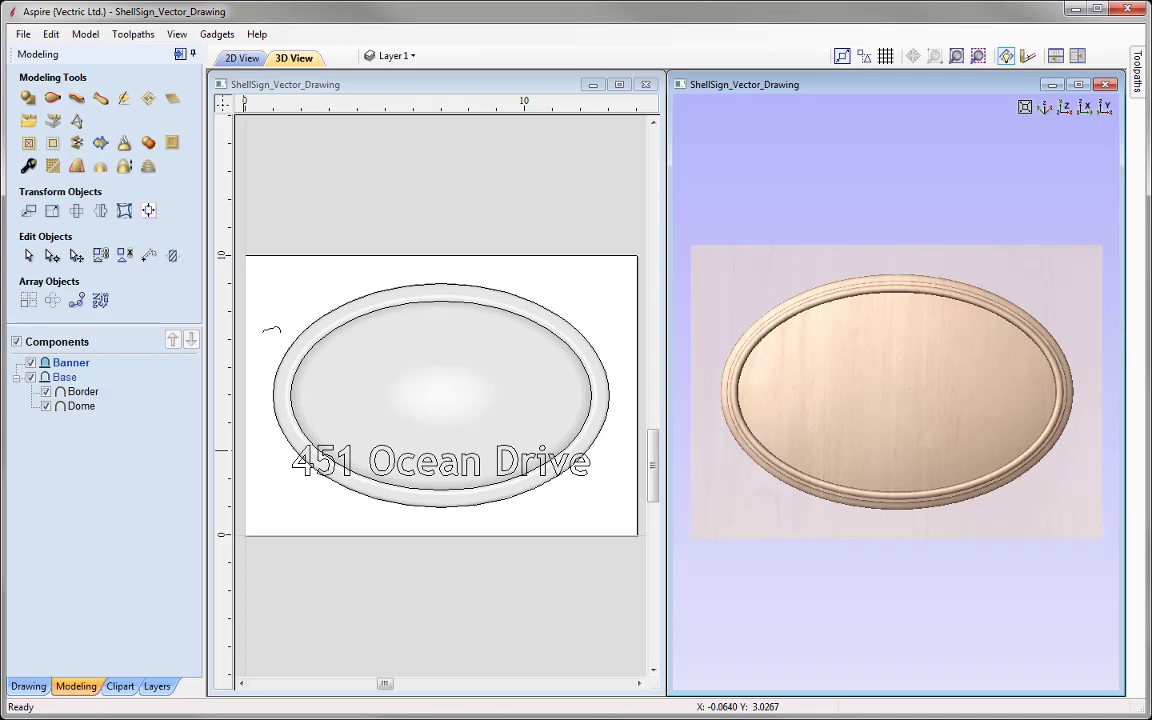
# Import the 3D clipart file Banner_11-50414-A.3dClip into the Banner level and make the 2D view active.
pyautogui.click(27, 122)
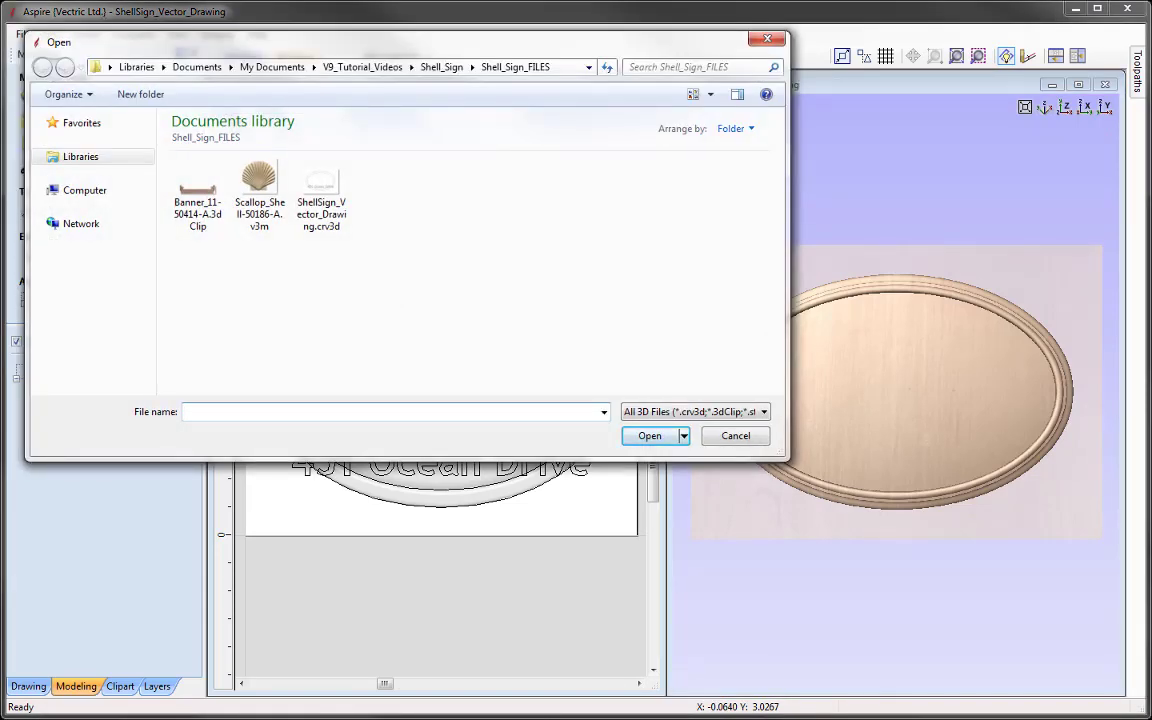
pyautogui.click(197, 195)
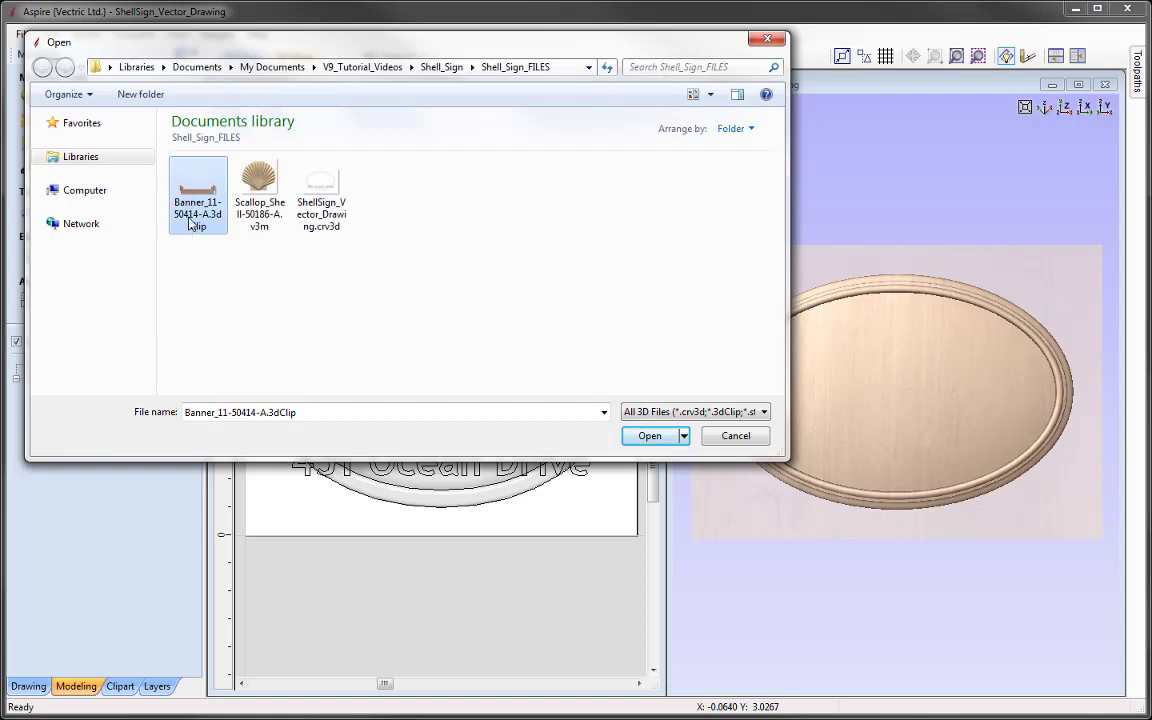
pyautogui.click(648, 436)
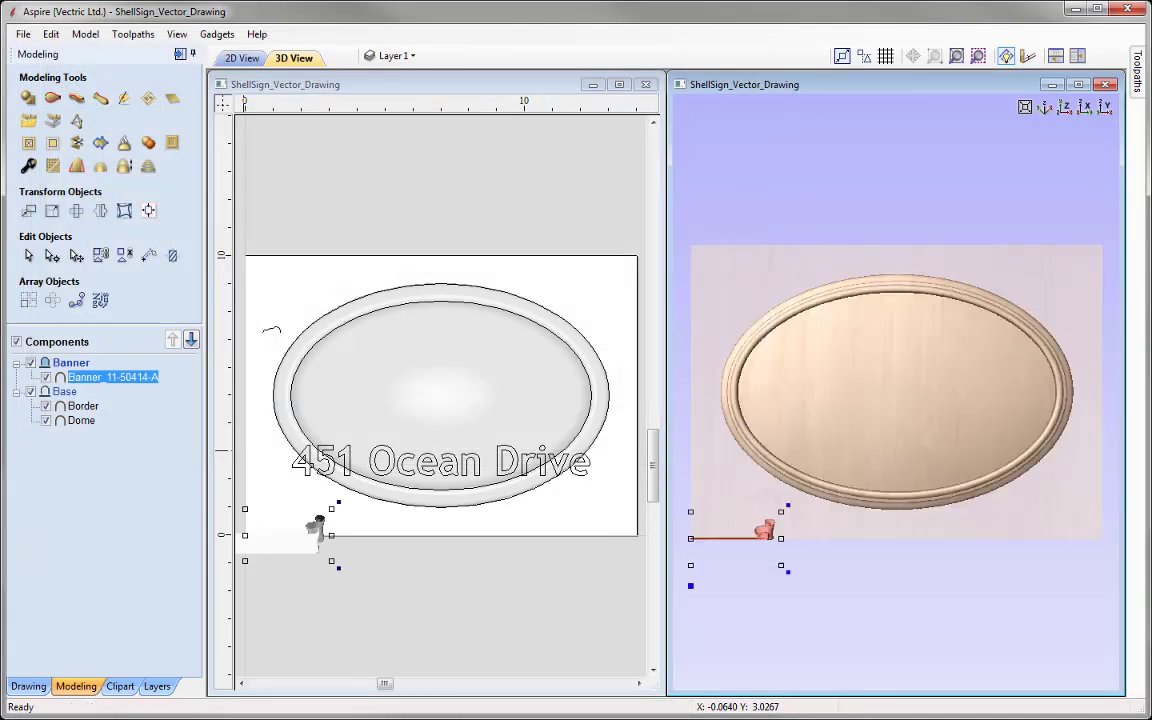
pyautogui.press('F2')
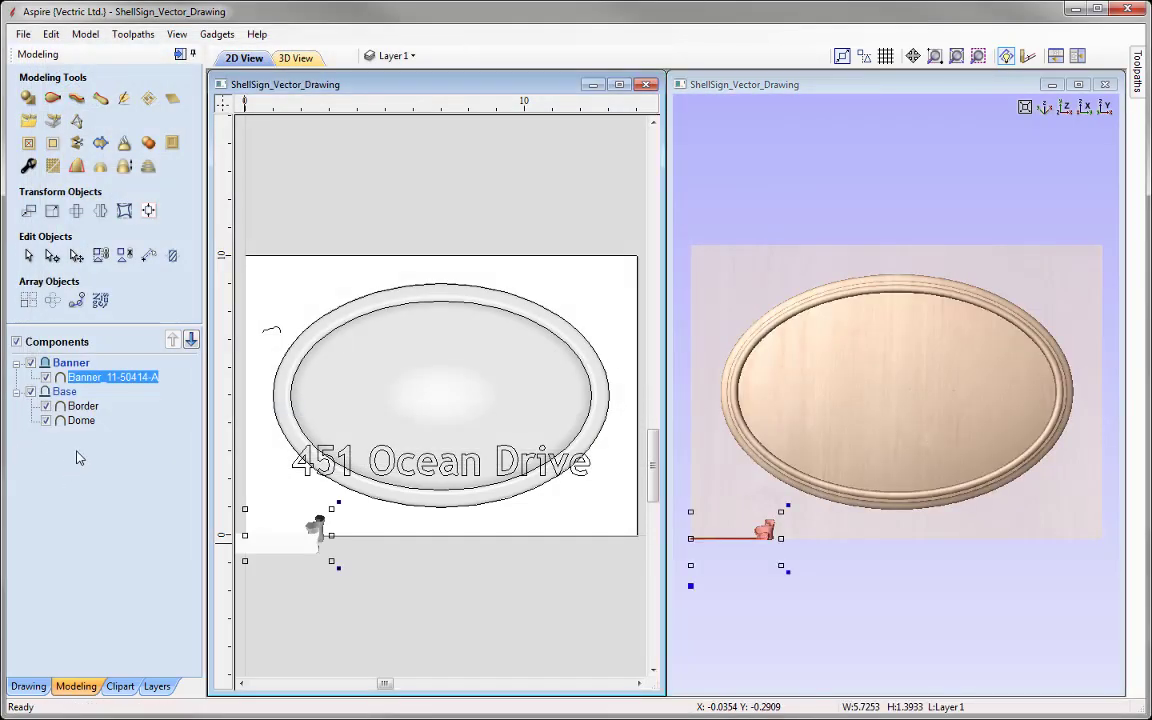
# Rename the imported Banner_11-50414-A component to Banner.
pyautogui.moveTo(83, 386)
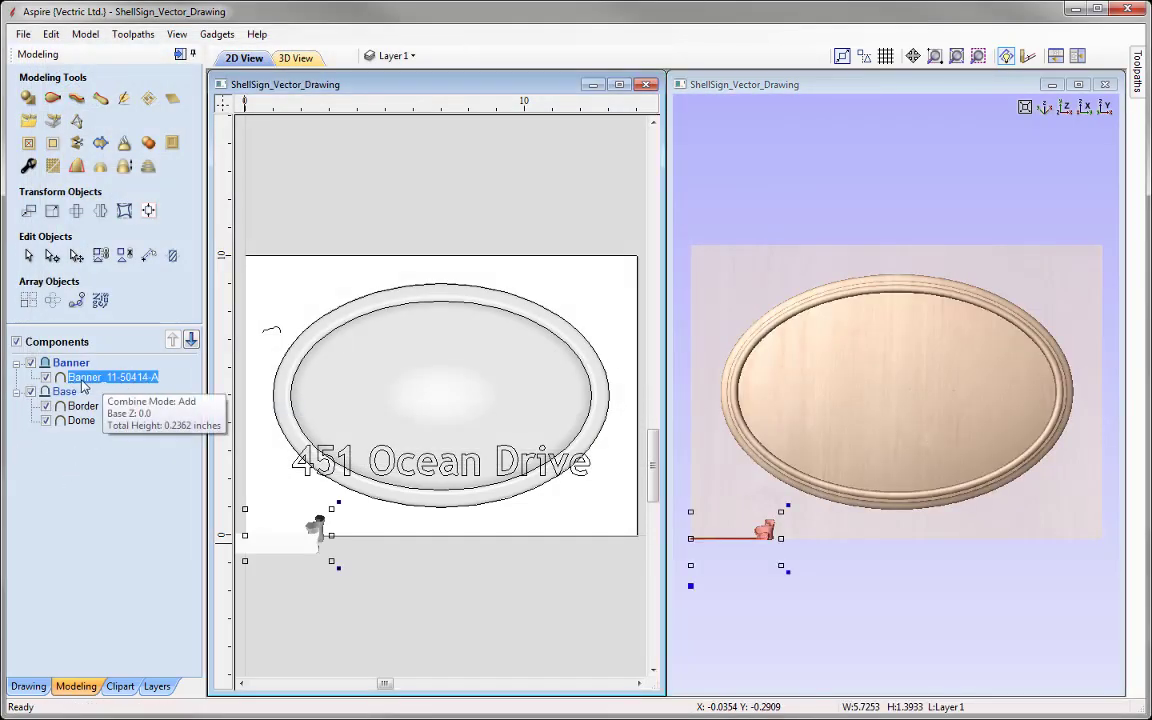
pyautogui.moveTo(103, 408)
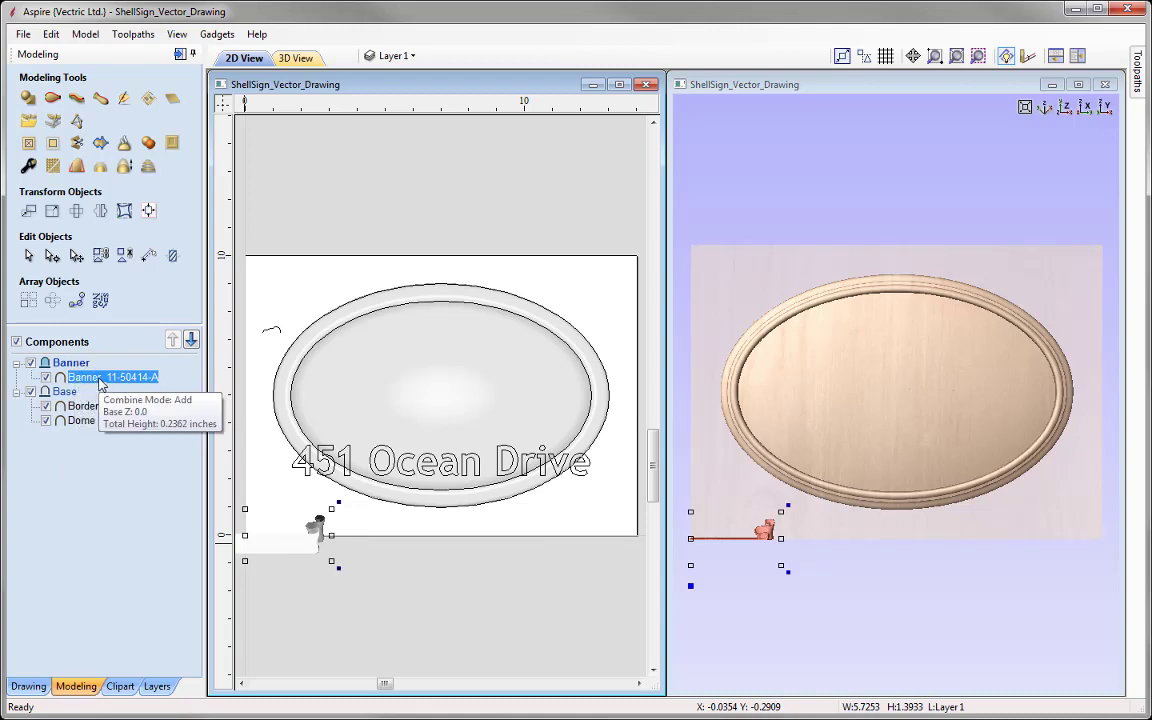
pyautogui.rightClick(100, 385)
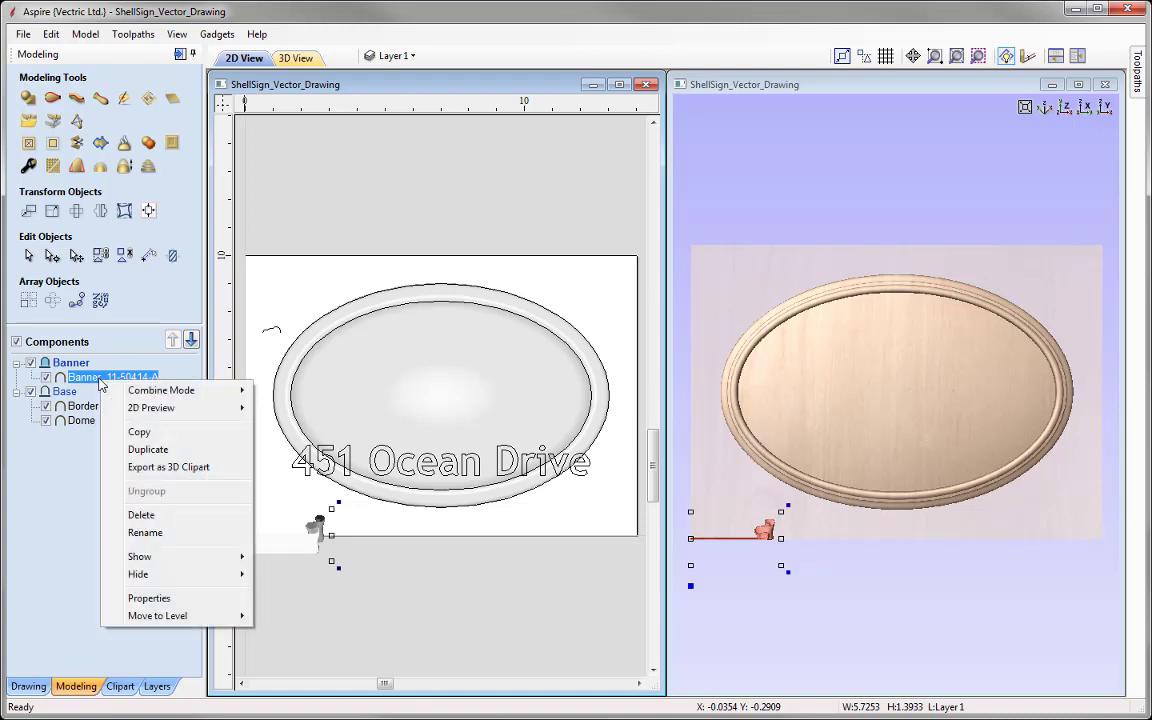
pyautogui.click(183, 540)
pyautogui.click(106, 384)
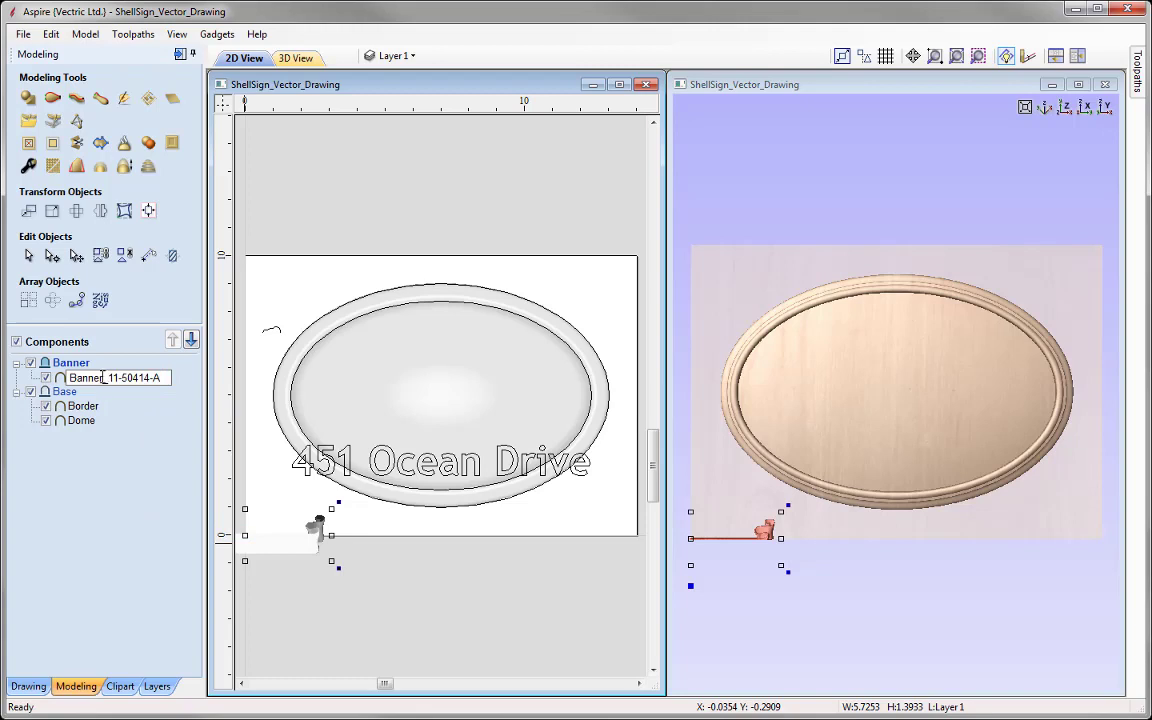
pyautogui.moveTo(114, 377); pyautogui.dragTo(161, 378)
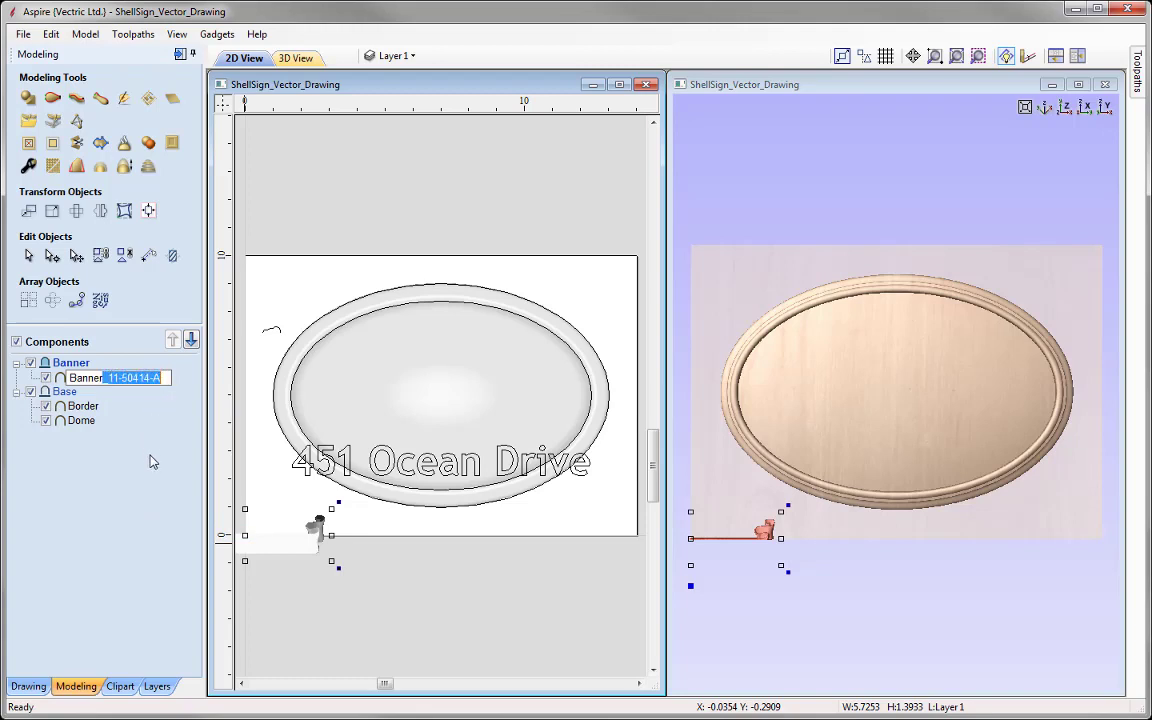
pyautogui.press('BackSpace')
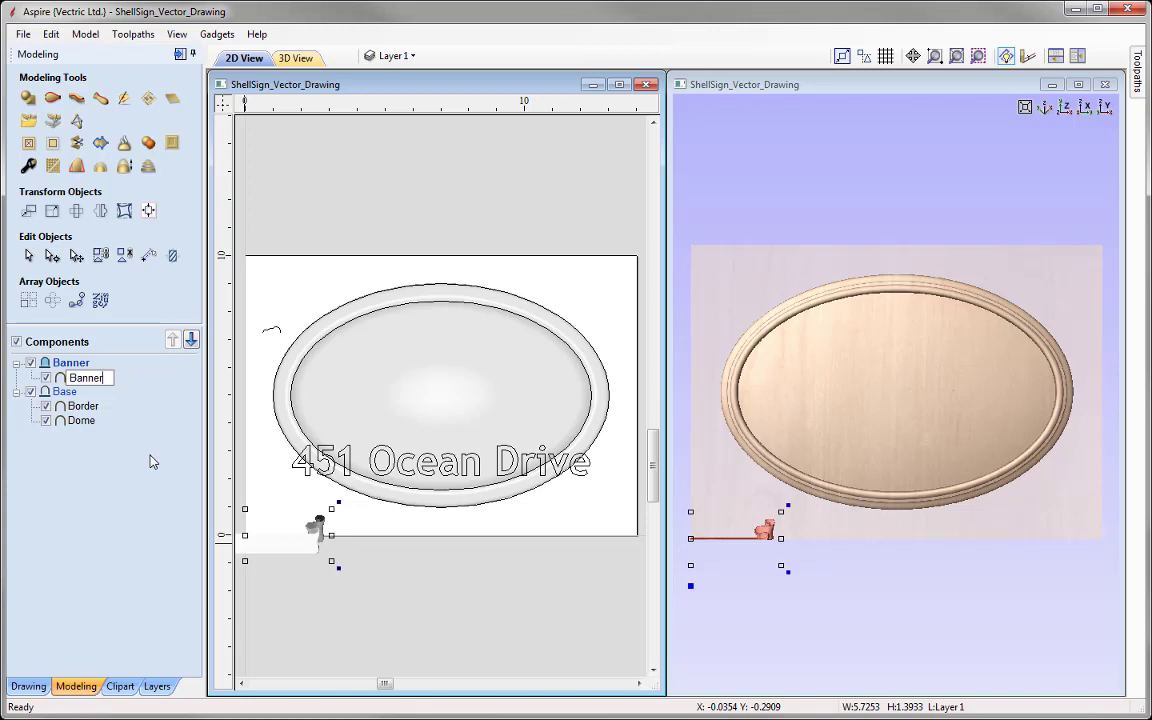
pyautogui.click(118, 568)
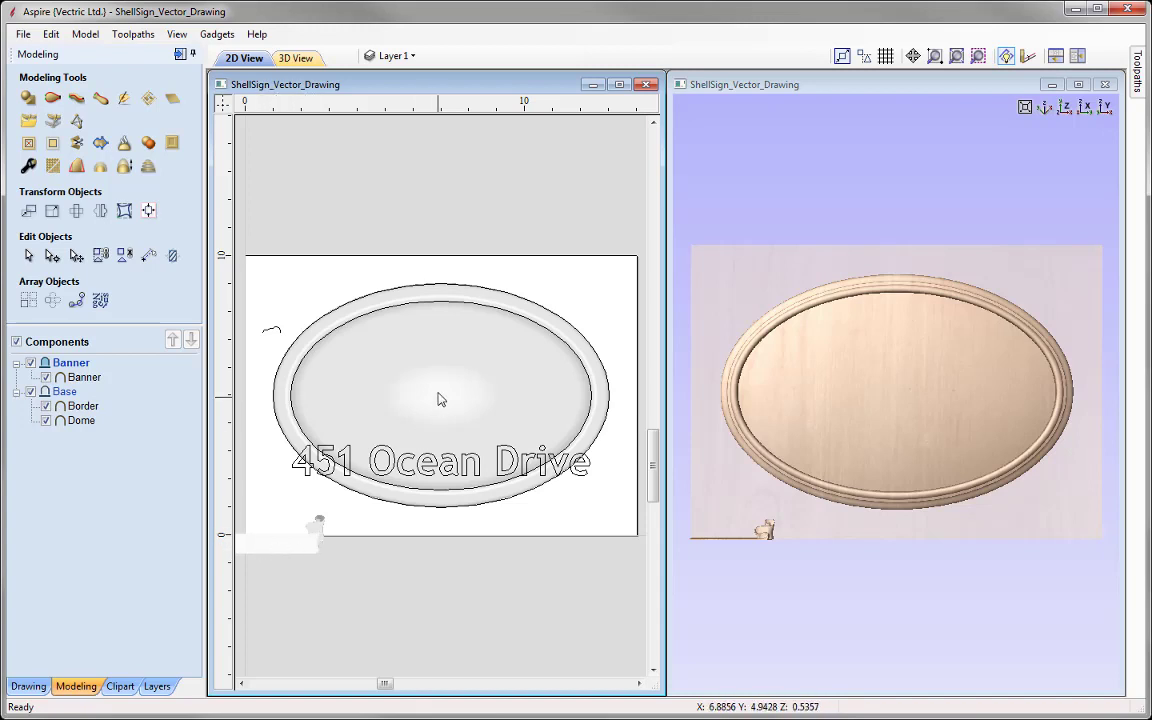
# Centre the banner component in the material both horizontally and vertically.
pyautogui.click(272, 550)
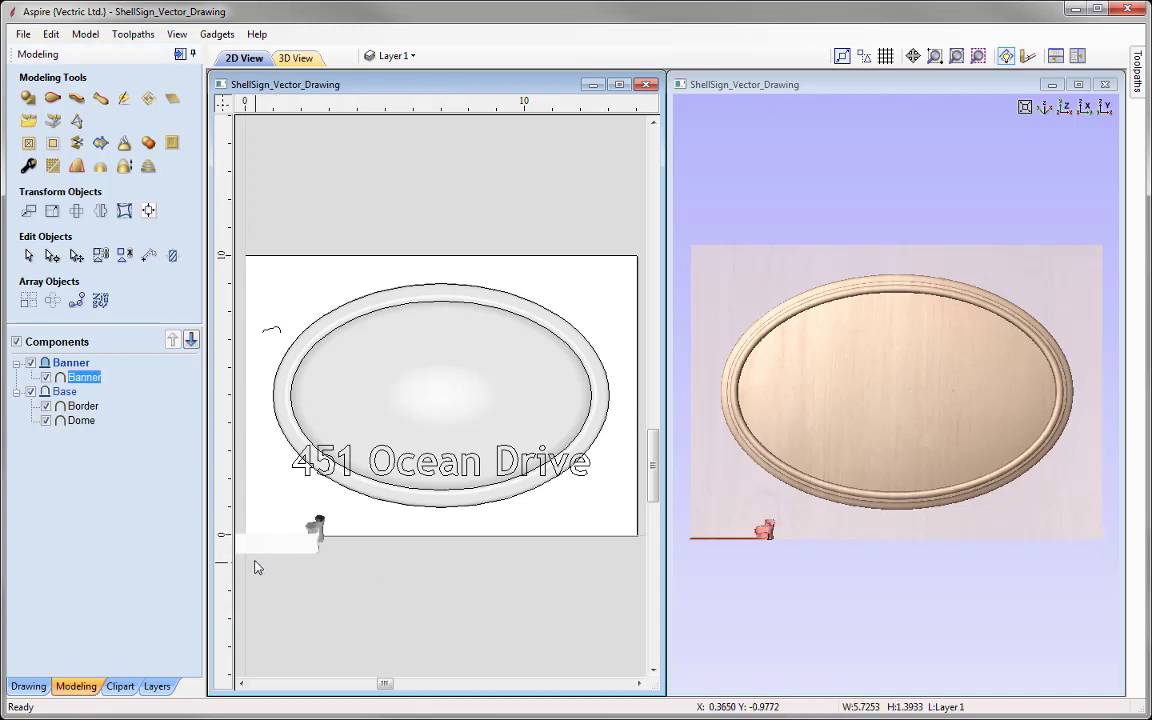
pyautogui.click(148, 212)
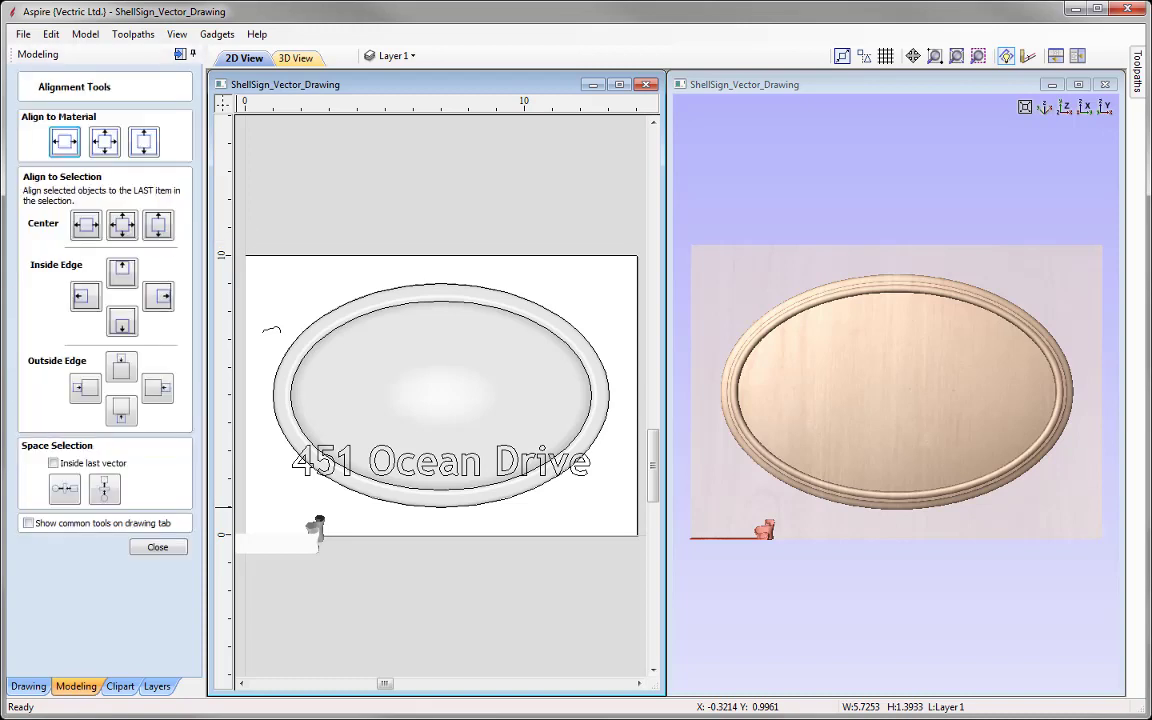
pyautogui.click(106, 143)
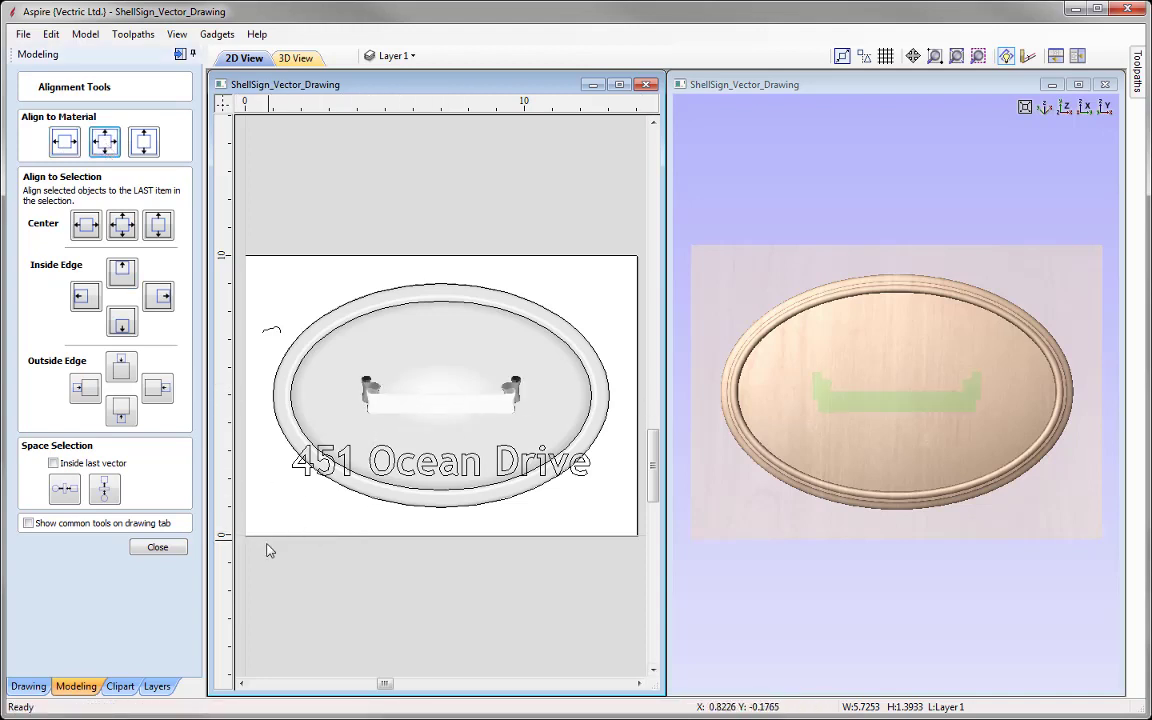
pyautogui.click(156, 548)
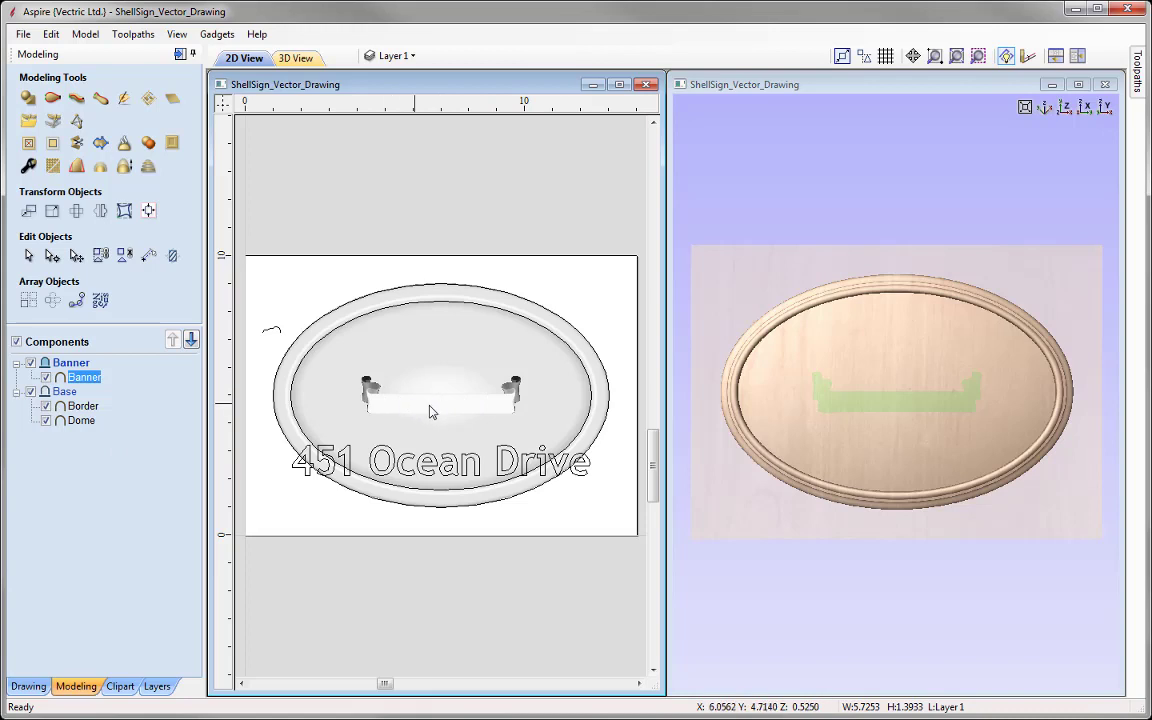
# Resize the banner to a width of 13 inches about its centre, keeping X and Y linked and Z scaled automatically.
pyautogui.click(52, 212)
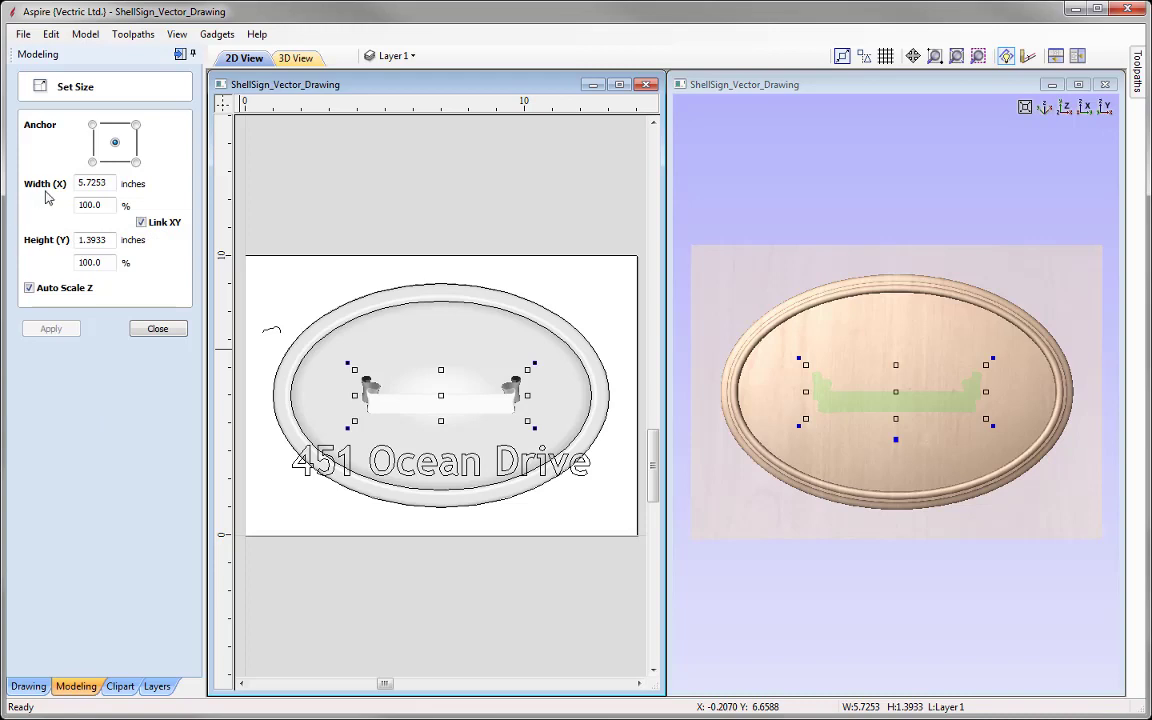
pyautogui.doubleClick(98, 185)
pyautogui.write('13')
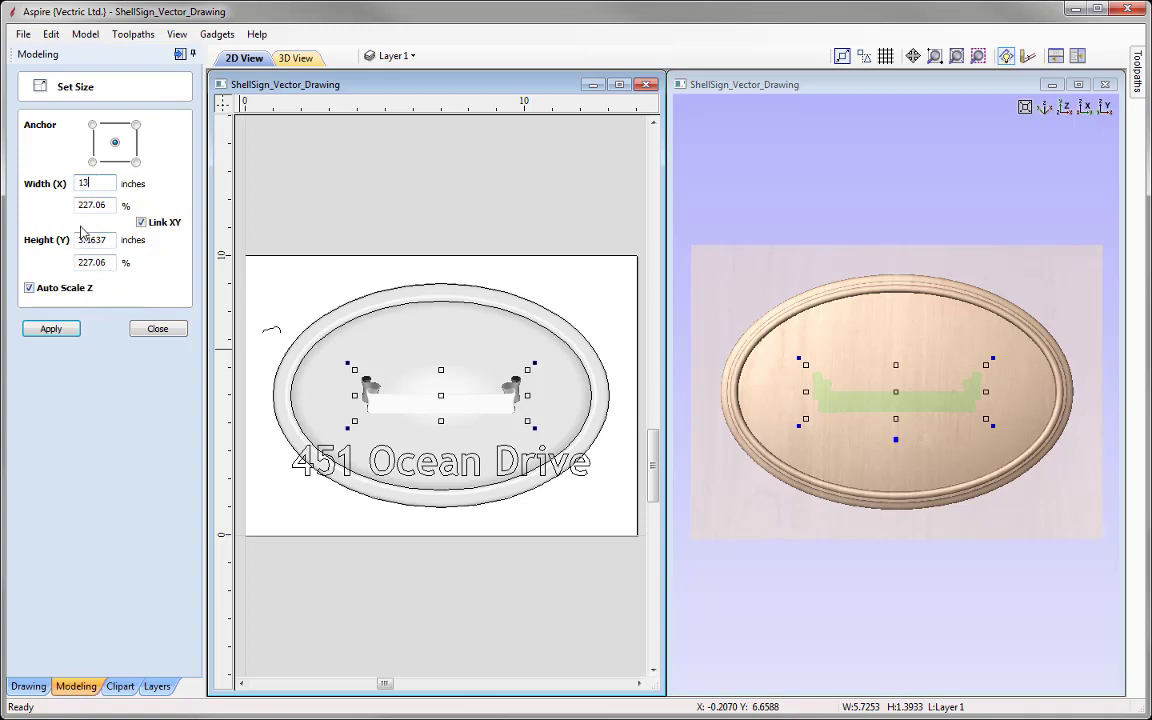
pyautogui.click(54, 332)
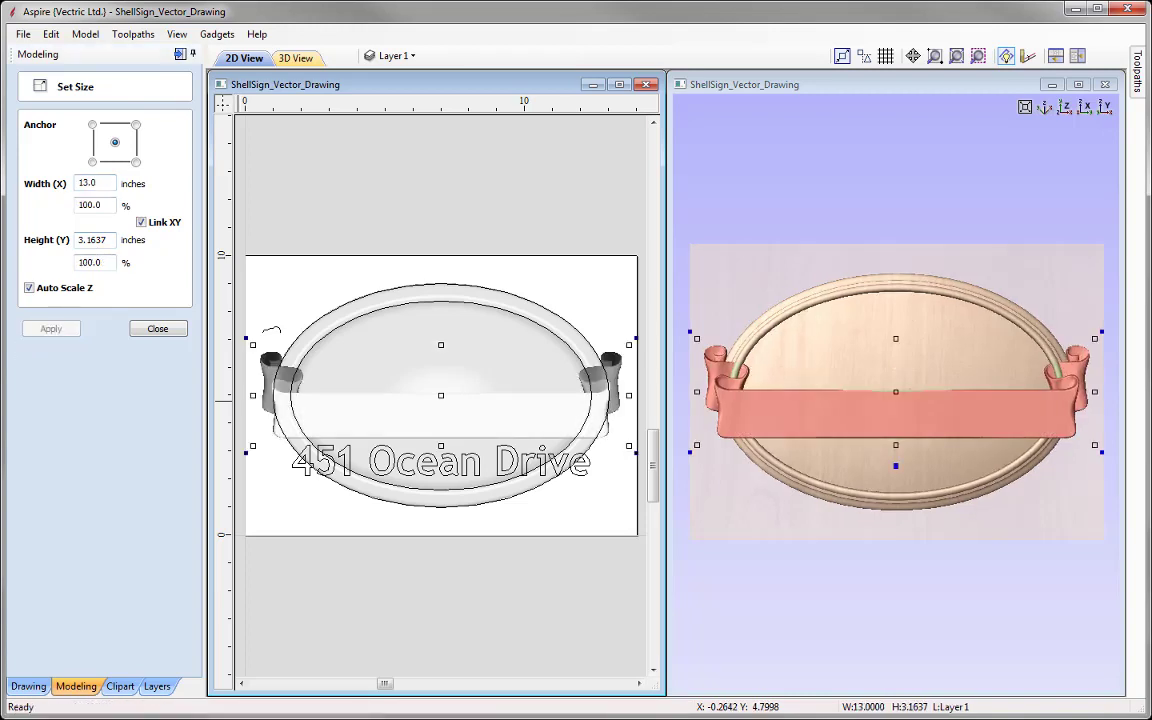
pyautogui.click(157, 330)
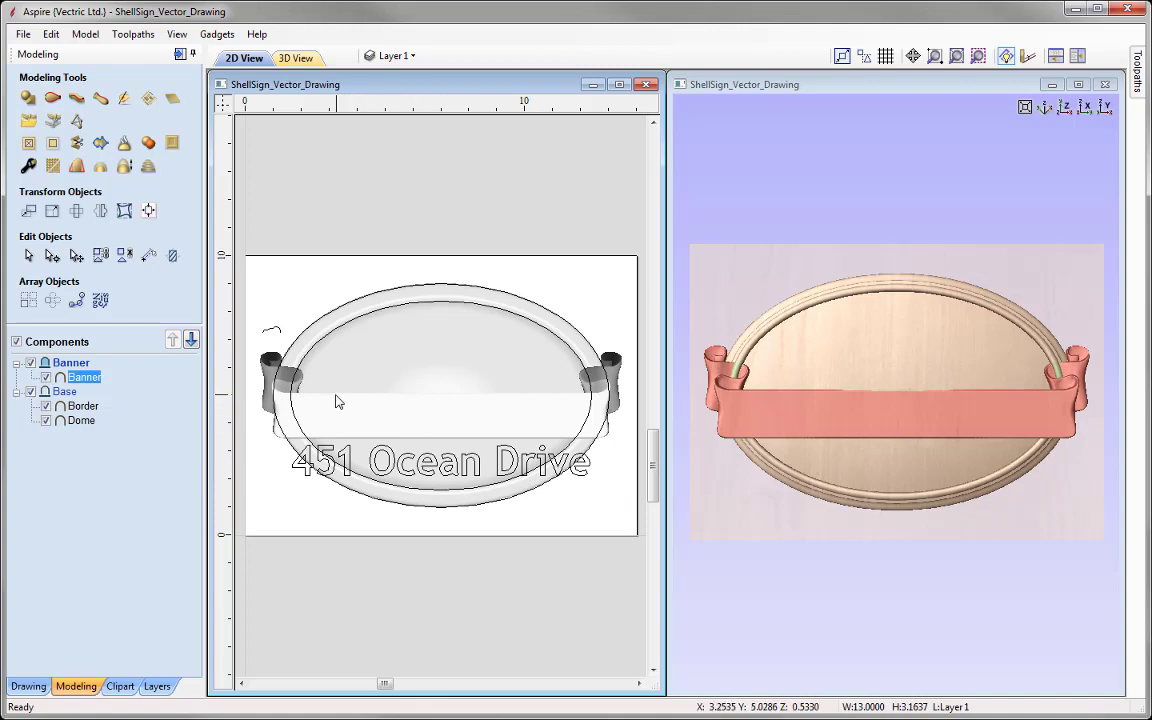
# Shift the banner by a relative move of -1.6 inches in Y and 0 in X.
pyautogui.click(28, 212)
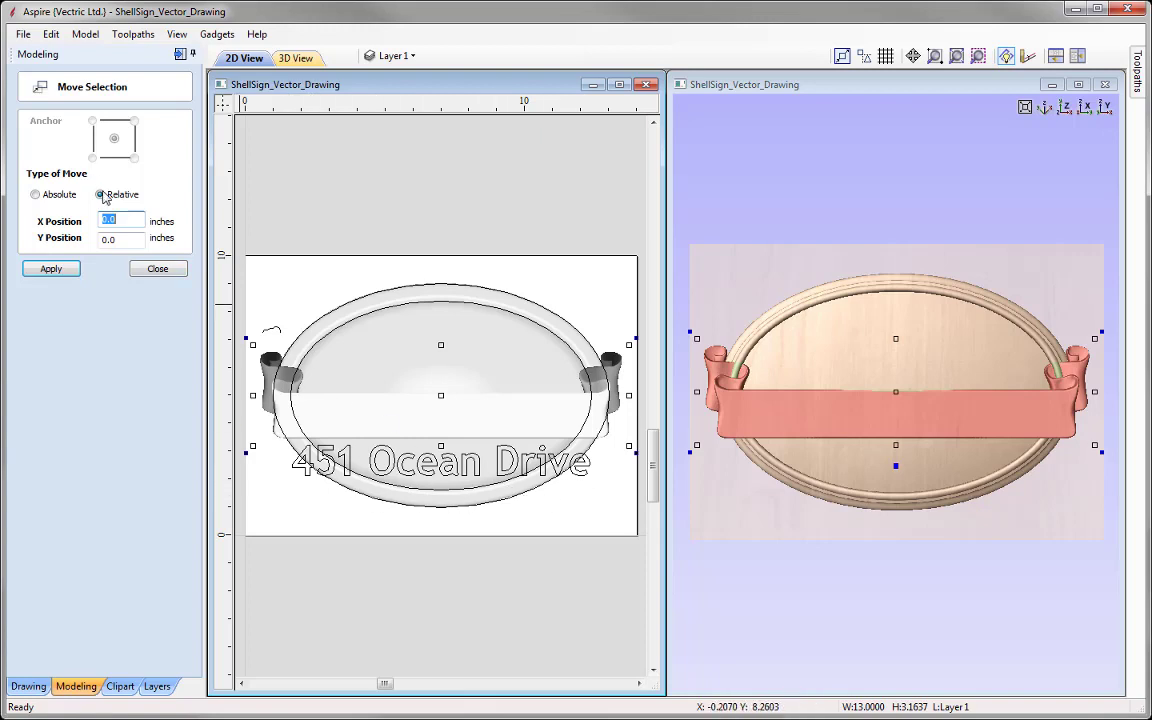
pyautogui.click(120, 240)
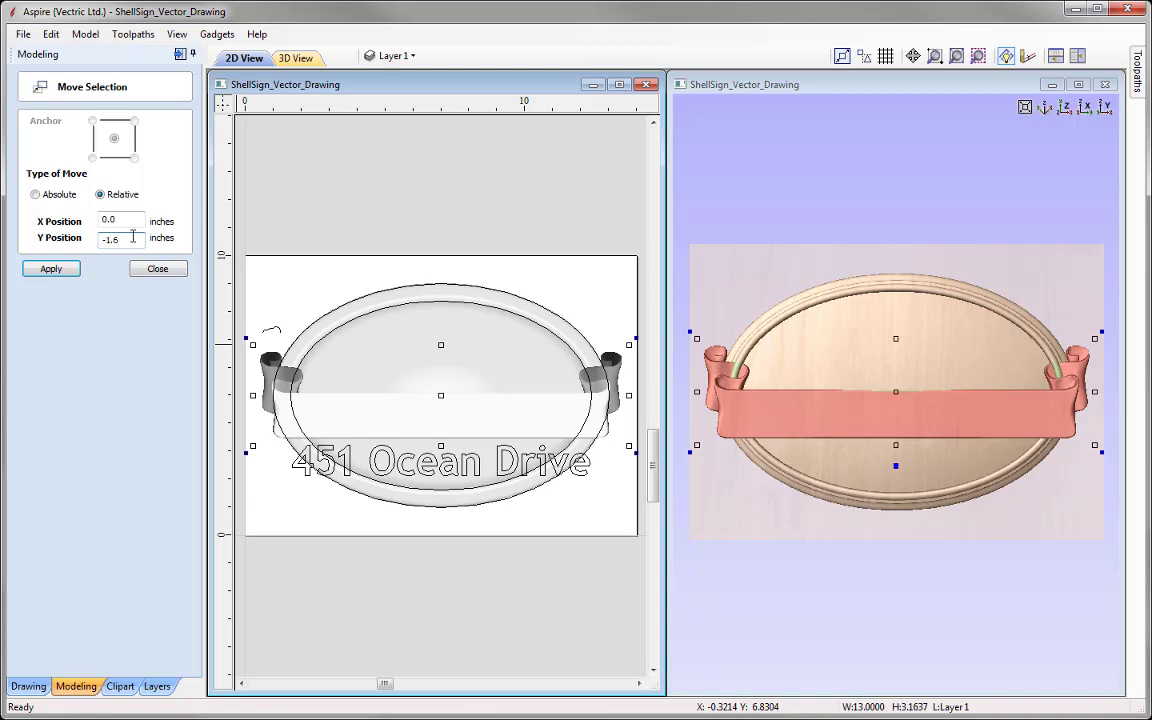
pyautogui.click(47, 268)
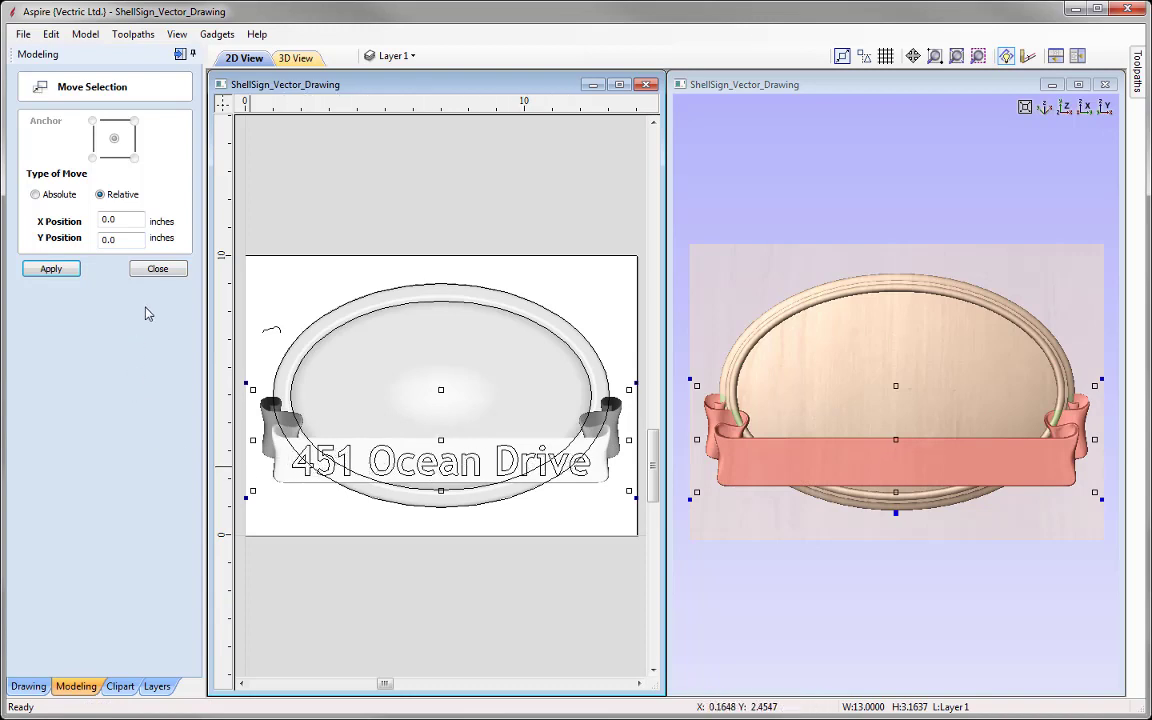
pyautogui.click(157, 268)
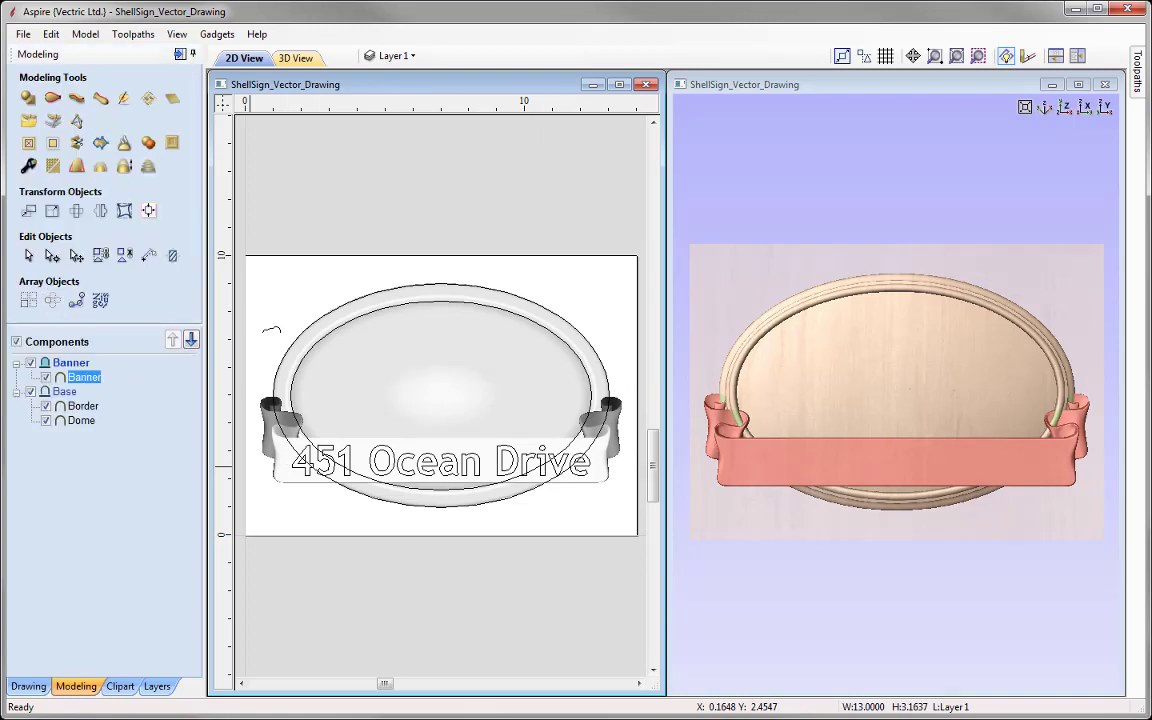
# Enlarge the 3D view and set the Banner component's shape height to 0.4 inches.
pyautogui.doubleClick(968, 82)
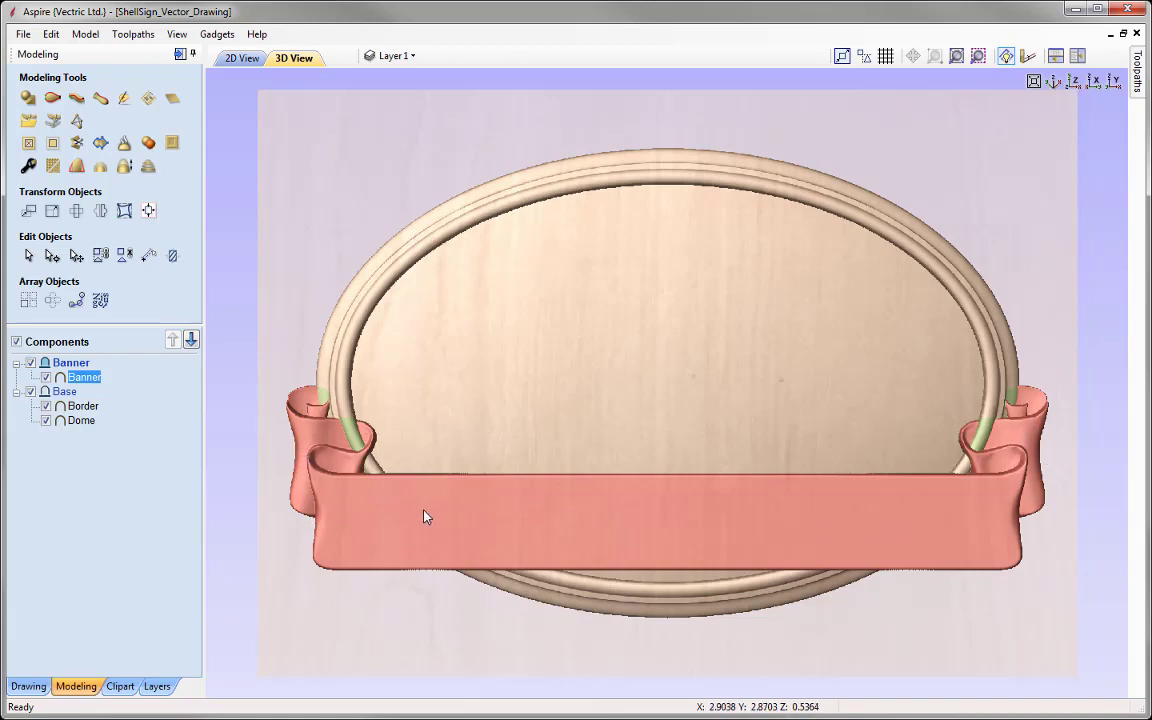
pyautogui.click(28, 167)
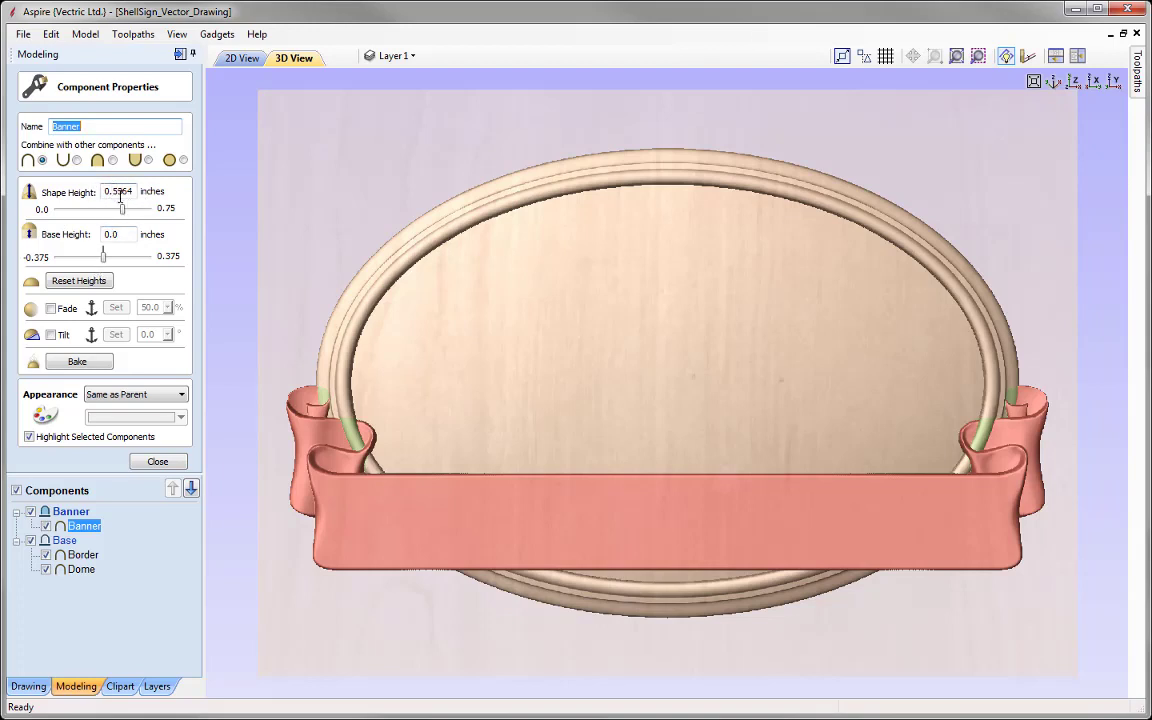
pyautogui.moveTo(116, 192); pyautogui.dragTo(137, 192)
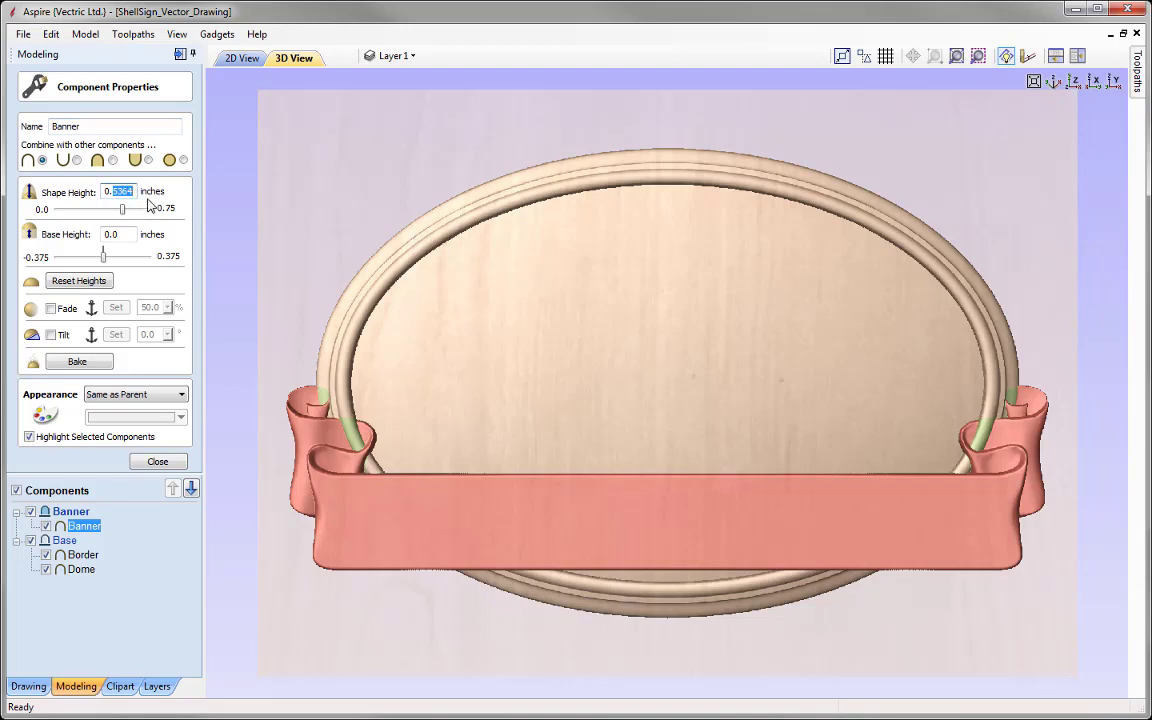
pyautogui.write('4')
pyautogui.press('Return')
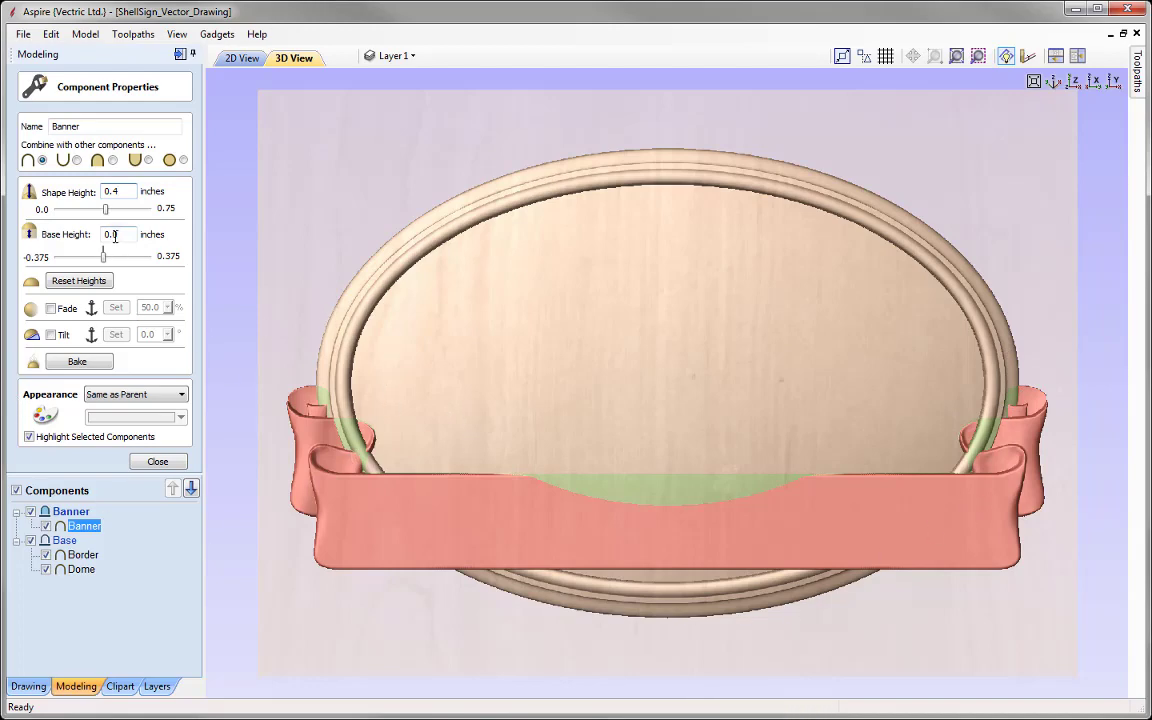
# Set the Banner component's base height to 0.15 inches and check how it sits over the dome and border in 3D.
pyautogui.moveTo(548, 643); pyautogui.dragTo(605, 530)
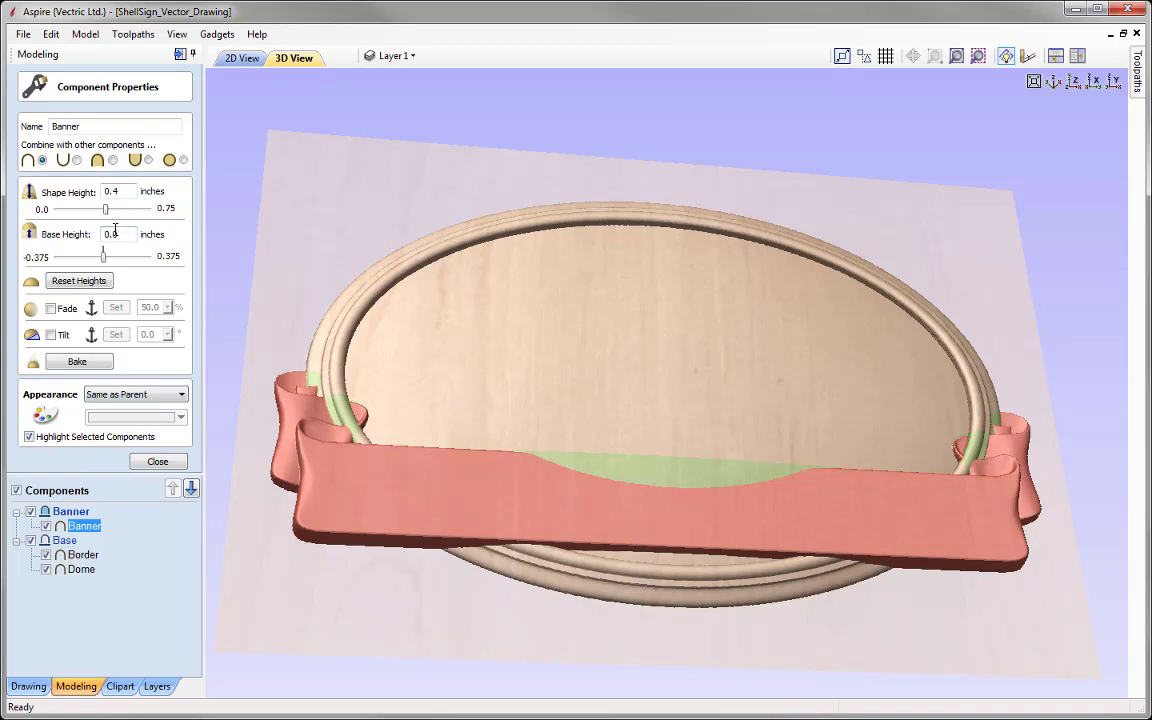
pyautogui.moveTo(120, 233); pyautogui.dragTo(140, 240)
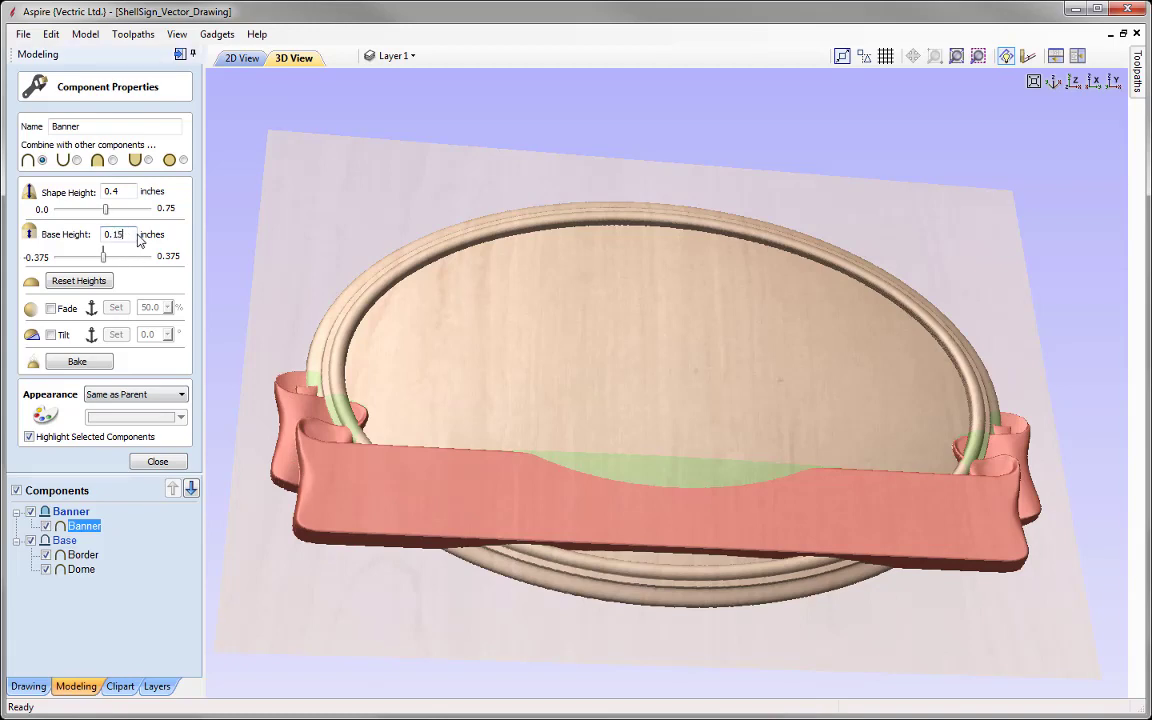
pyautogui.press('Return')
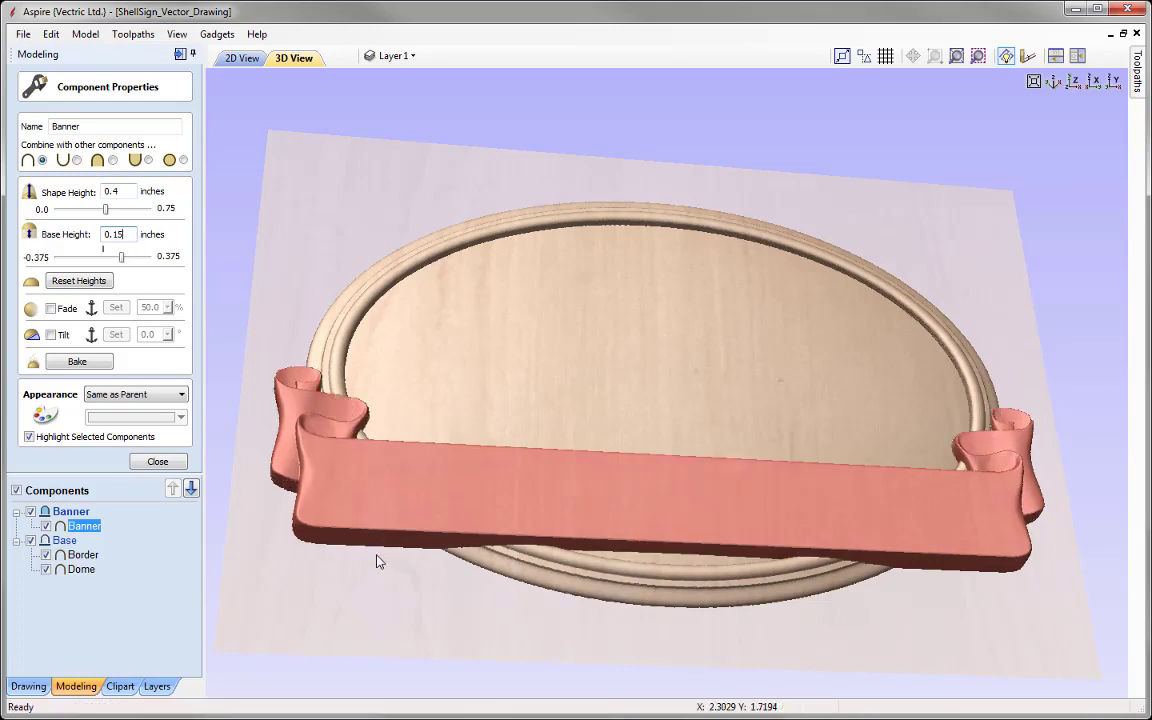
pyautogui.moveTo(565, 568); pyautogui.dragTo(503, 665)
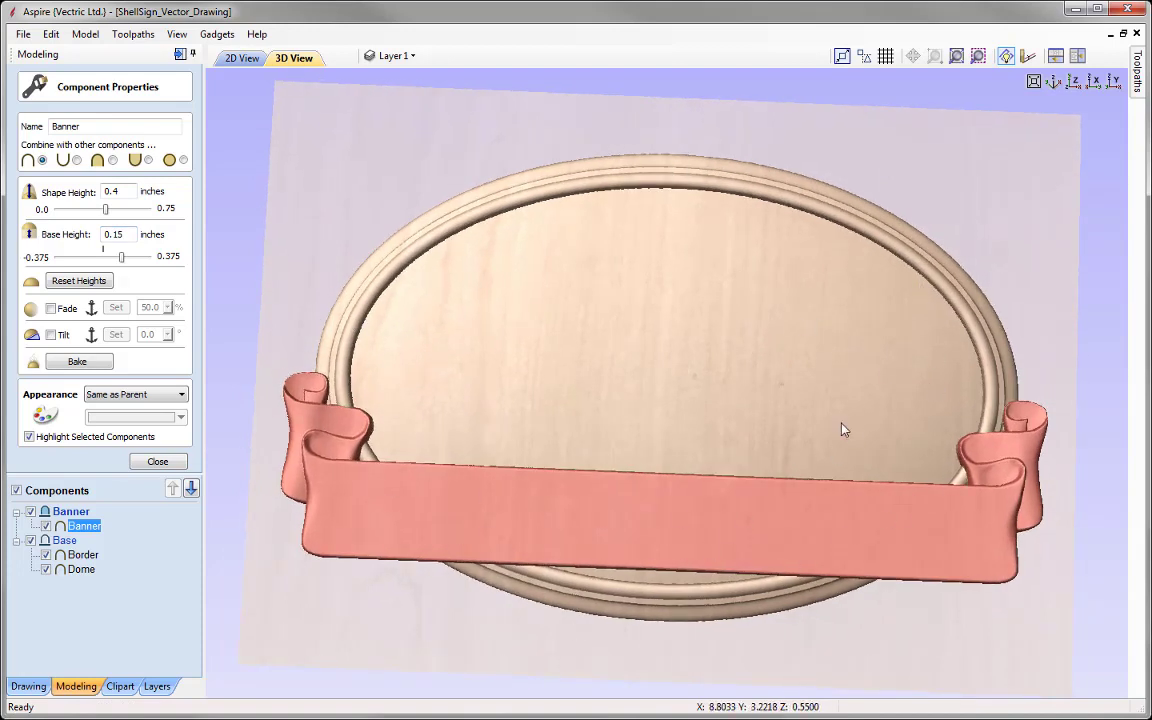
pyautogui.moveTo(938, 620); pyautogui.dragTo(890, 609)
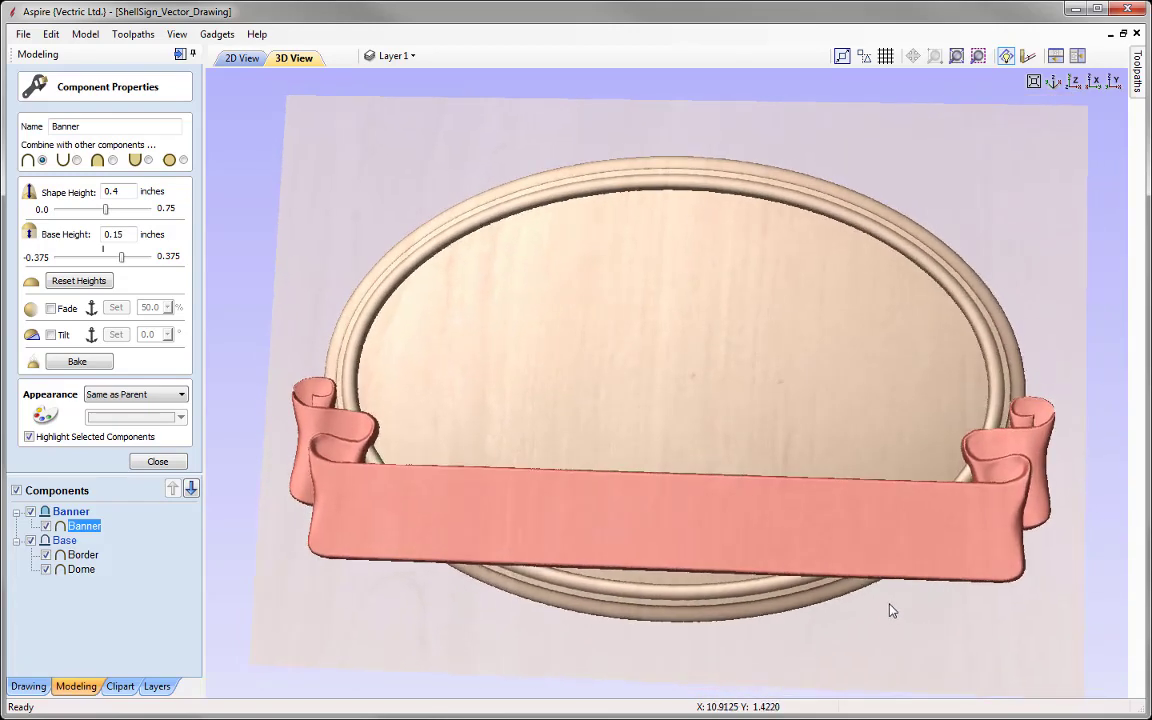
pyautogui.click(1072, 83)
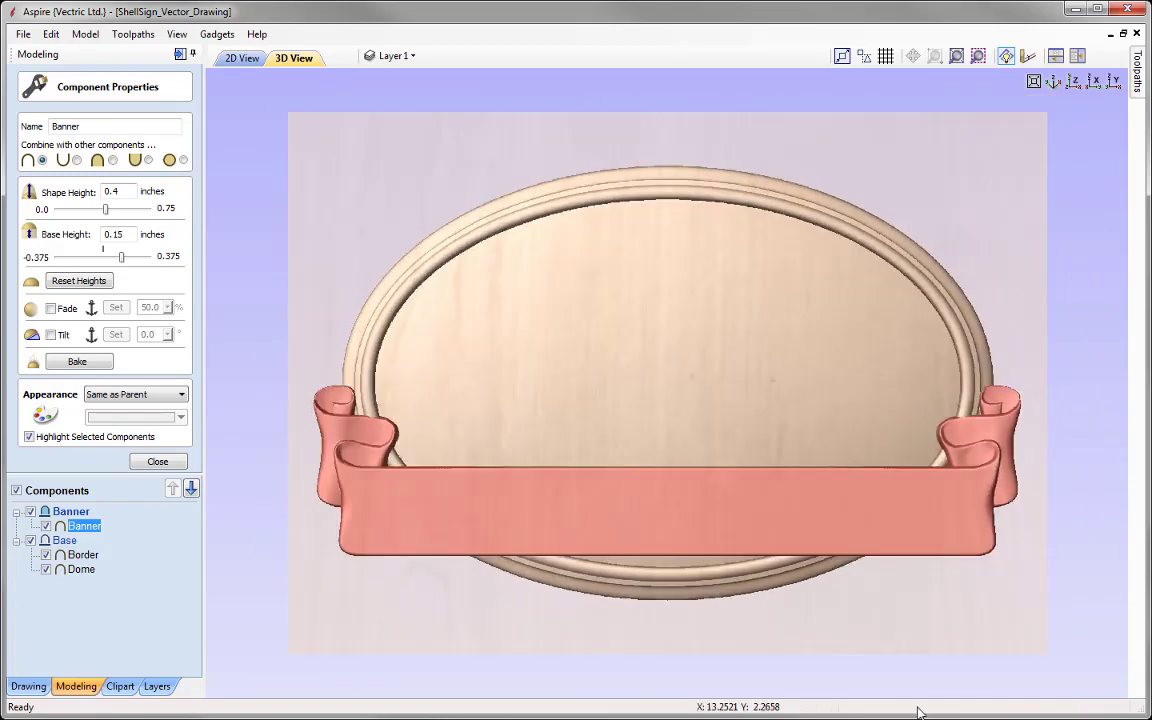
pyautogui.click(158, 462)
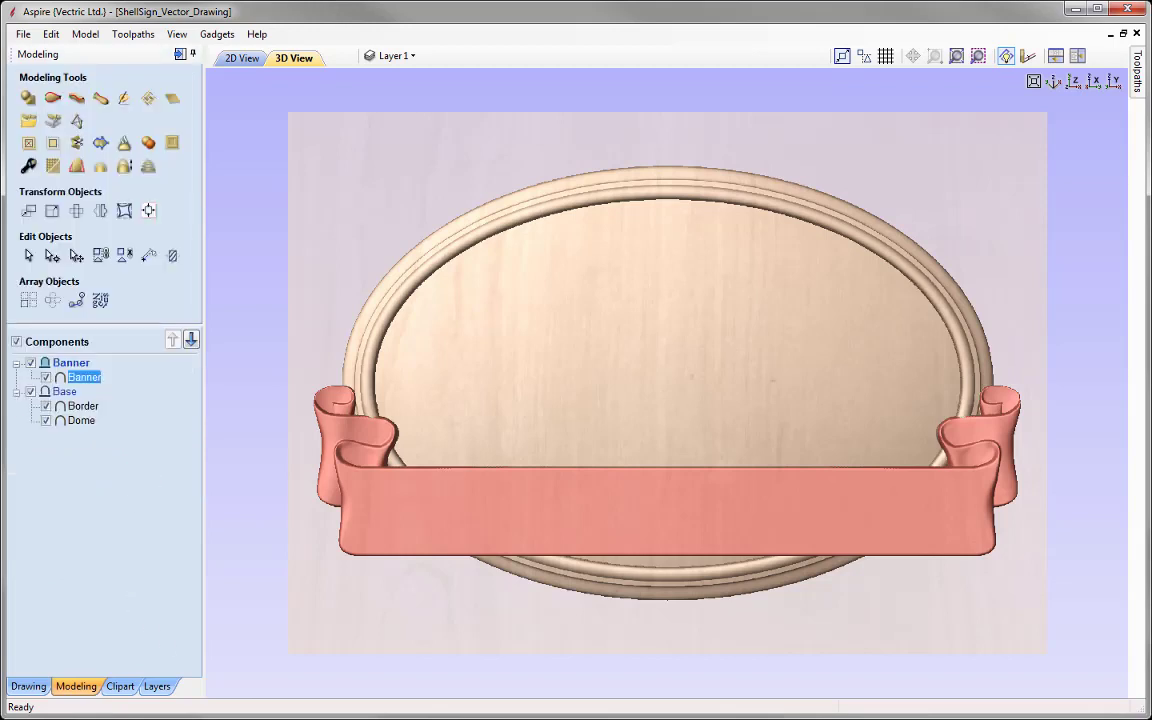
pyautogui.scroll(2, 667, 382)
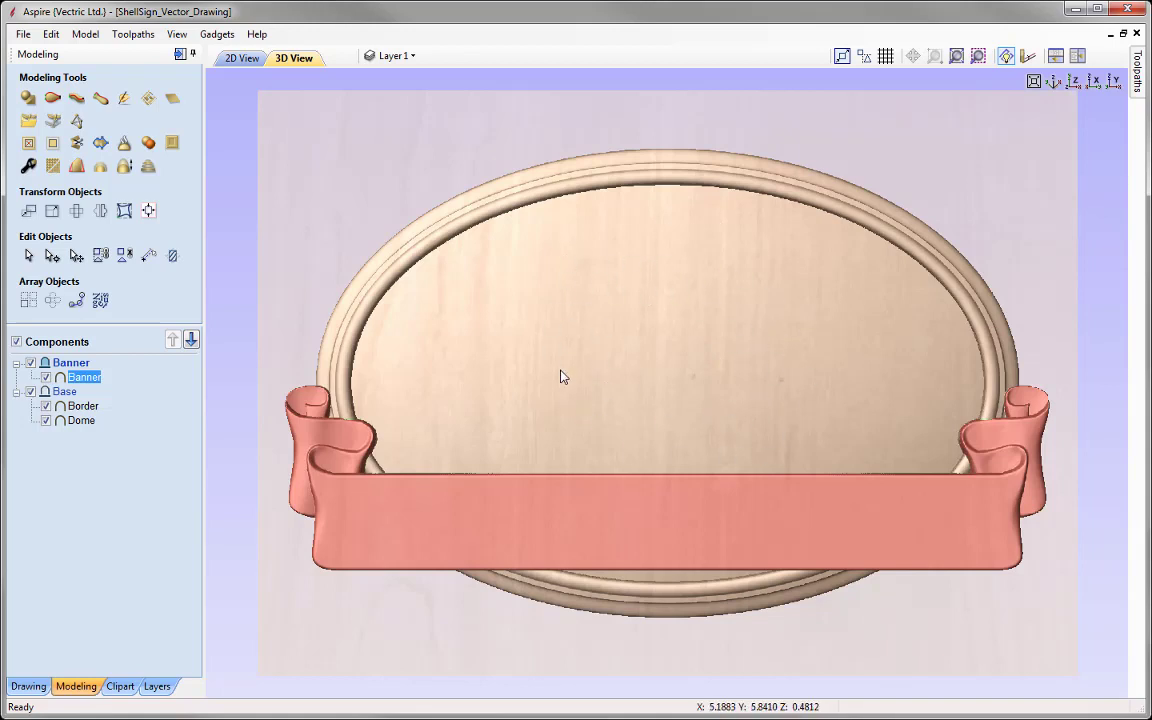
# Show the 2D and 3D views side by side and add a new component level named Details above the Banner level.
pyautogui.click(1078, 57)
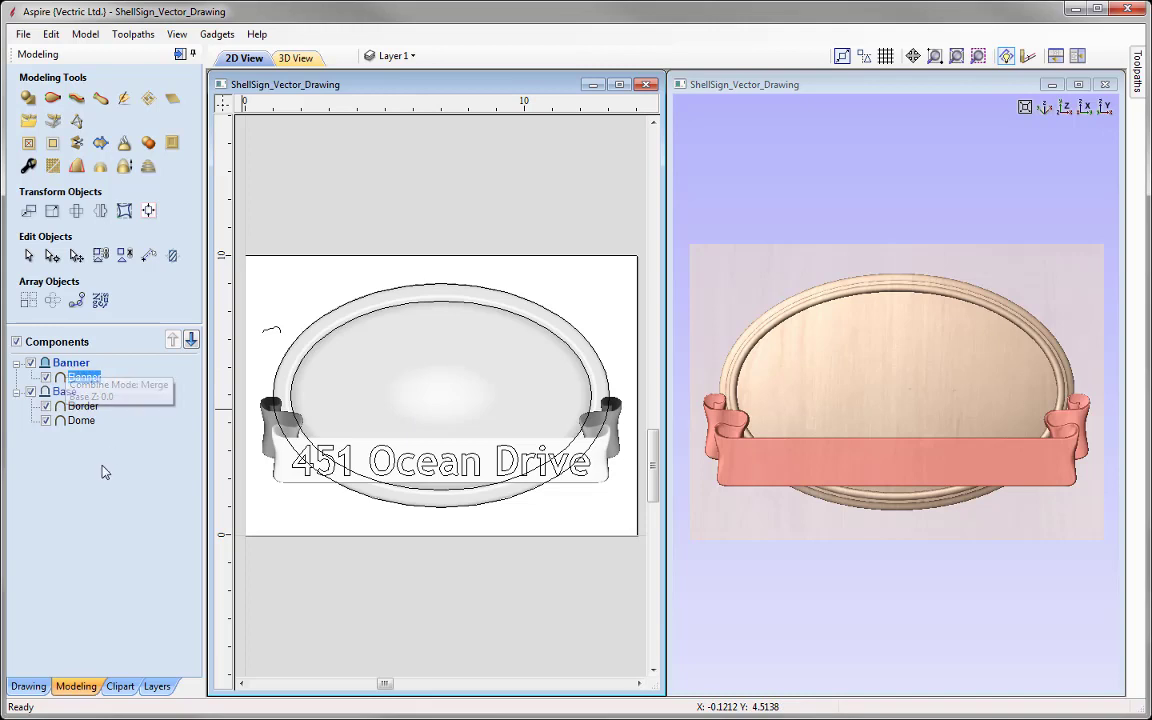
pyautogui.rightClick(65, 368)
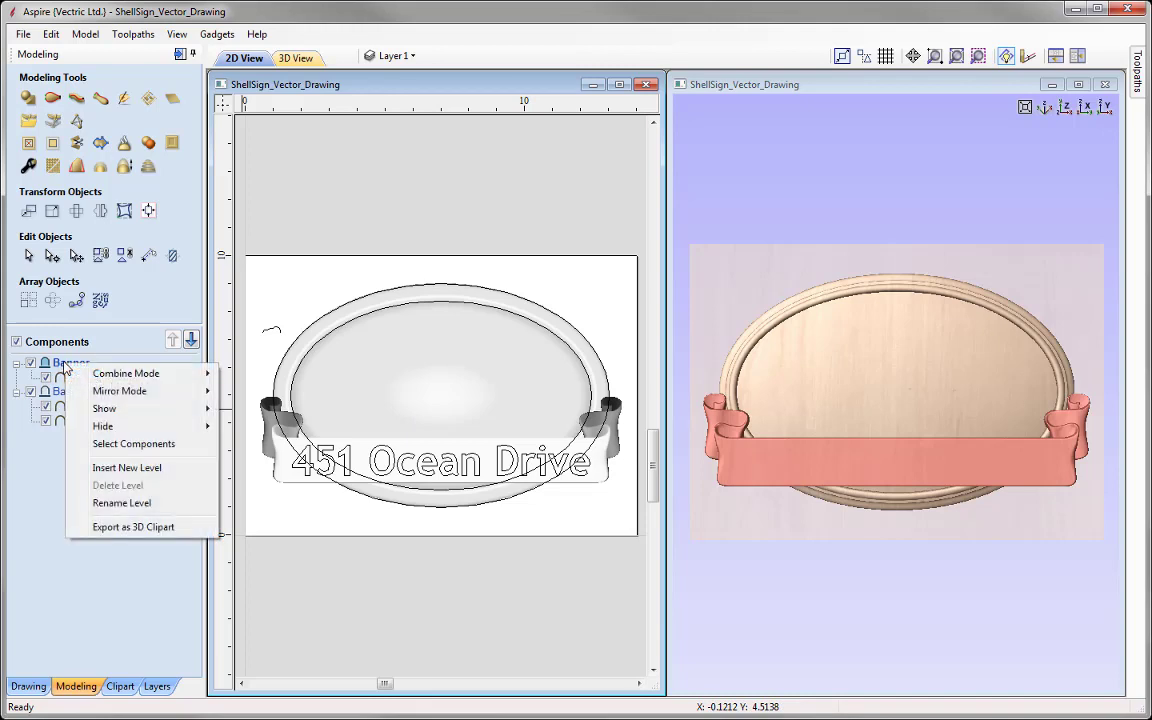
pyautogui.click(172, 470)
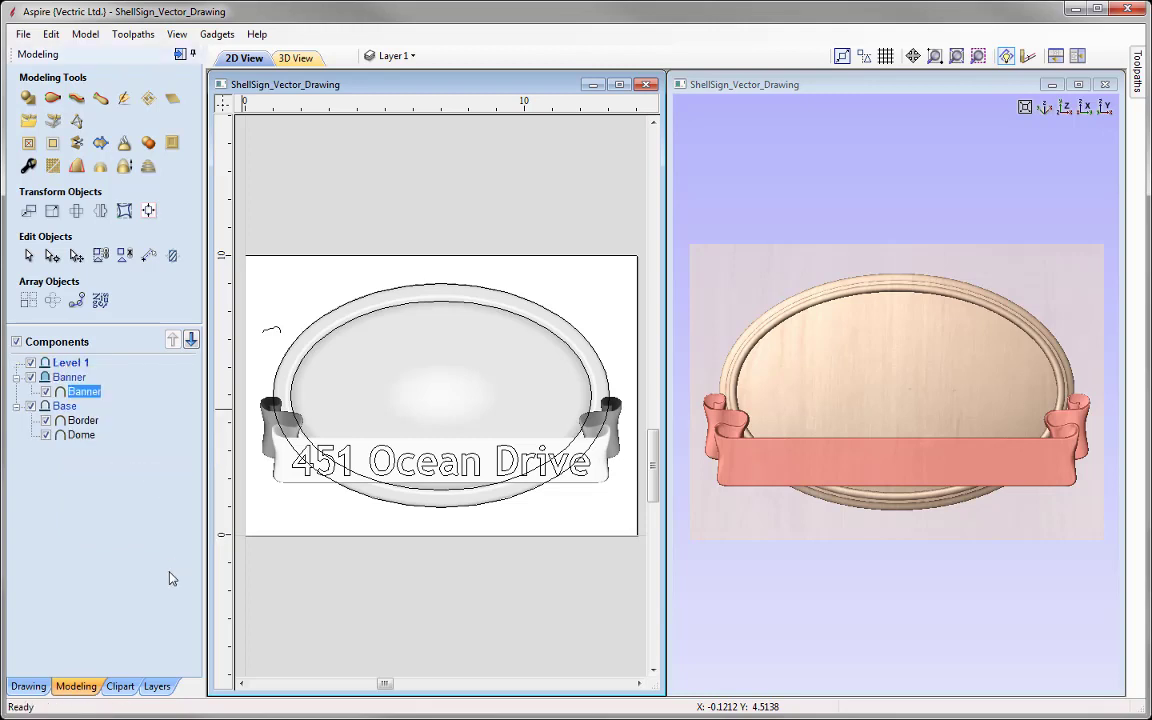
pyautogui.rightClick(66, 372)
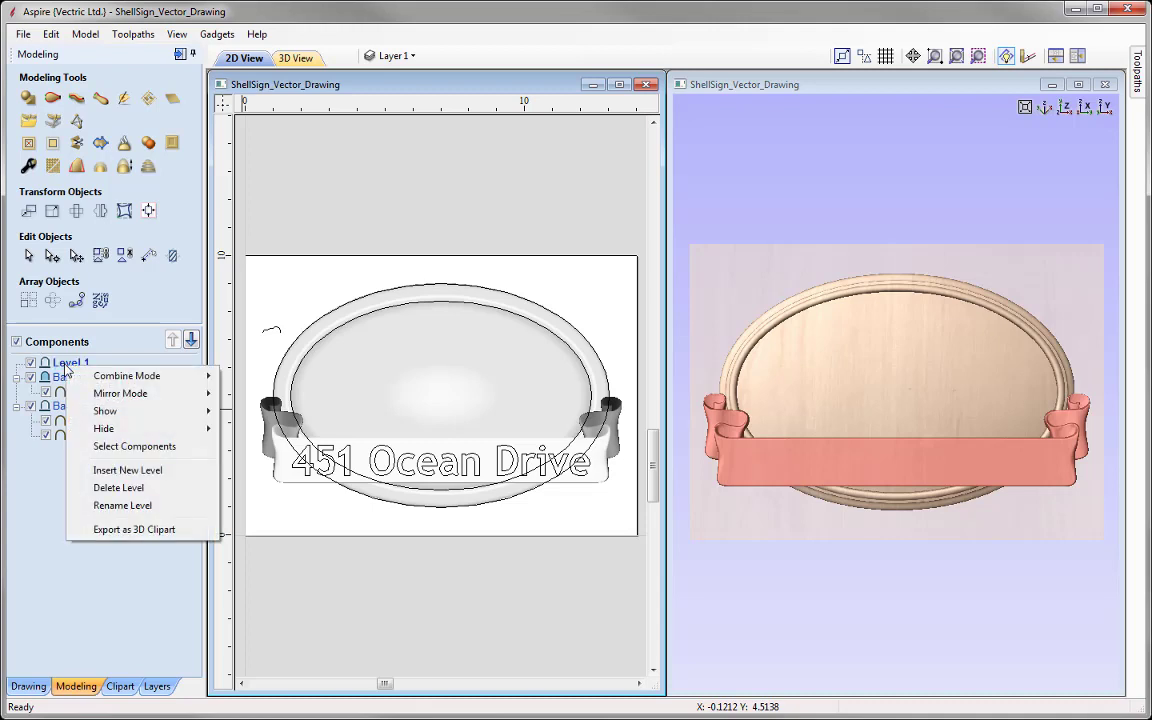
pyautogui.click(122, 505)
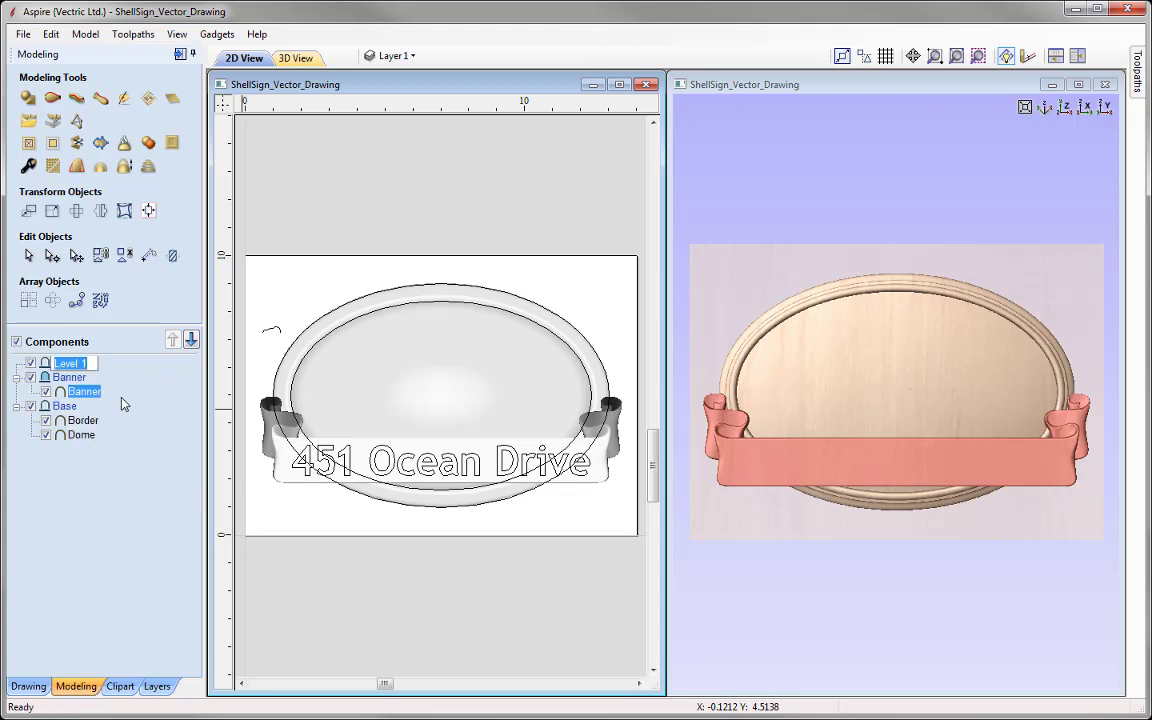
pyautogui.write('Details')
pyautogui.click(123, 403)
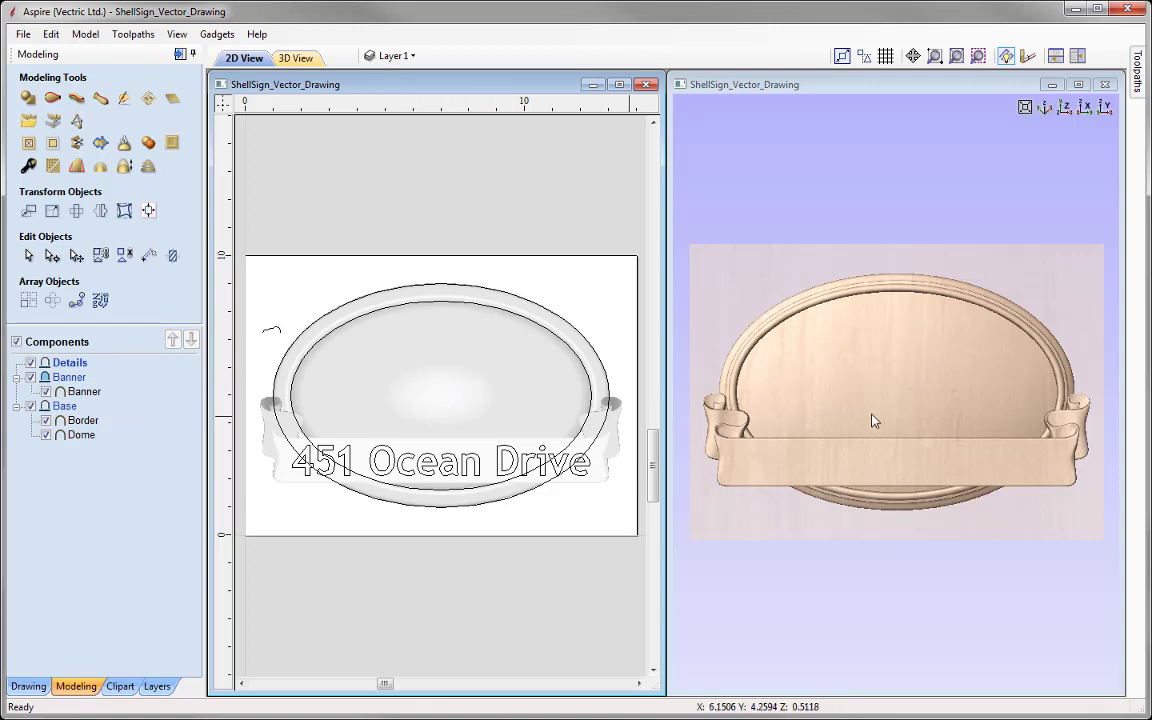
# Place the Scallop_Shell-50186-A clipart from the Decorative library folder into the 2D drawing on the Details level.
pyautogui.click(27, 123)
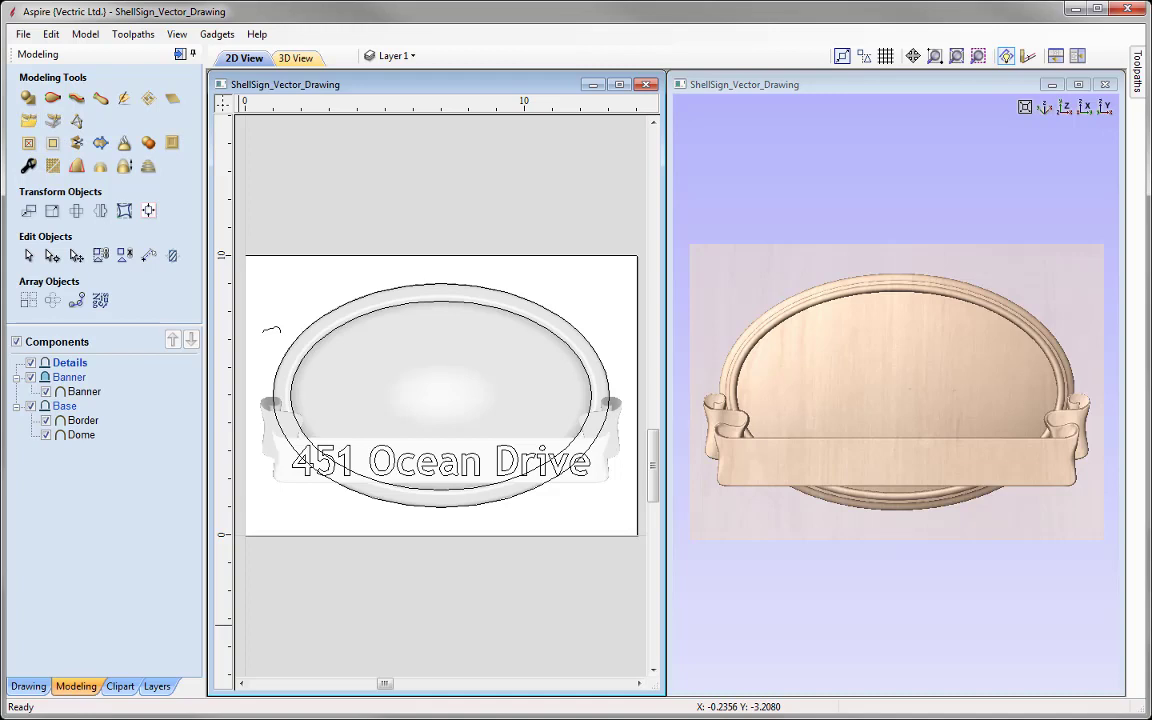
pyautogui.click(120, 686)
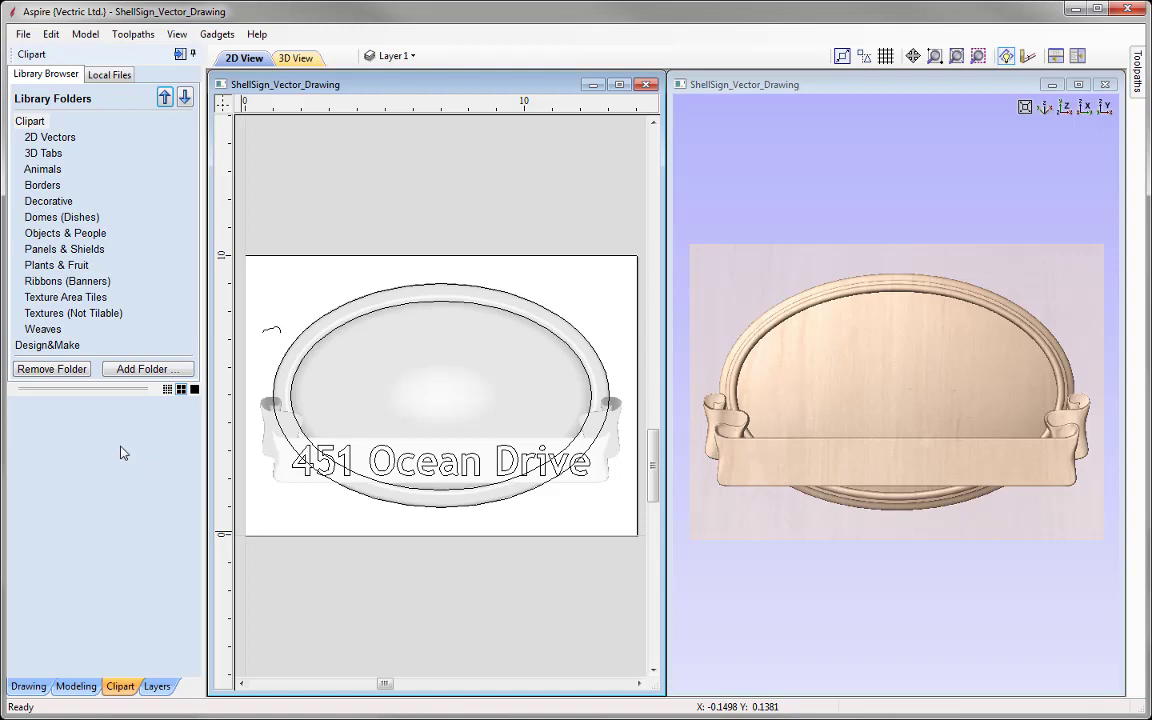
pyautogui.click(36, 204)
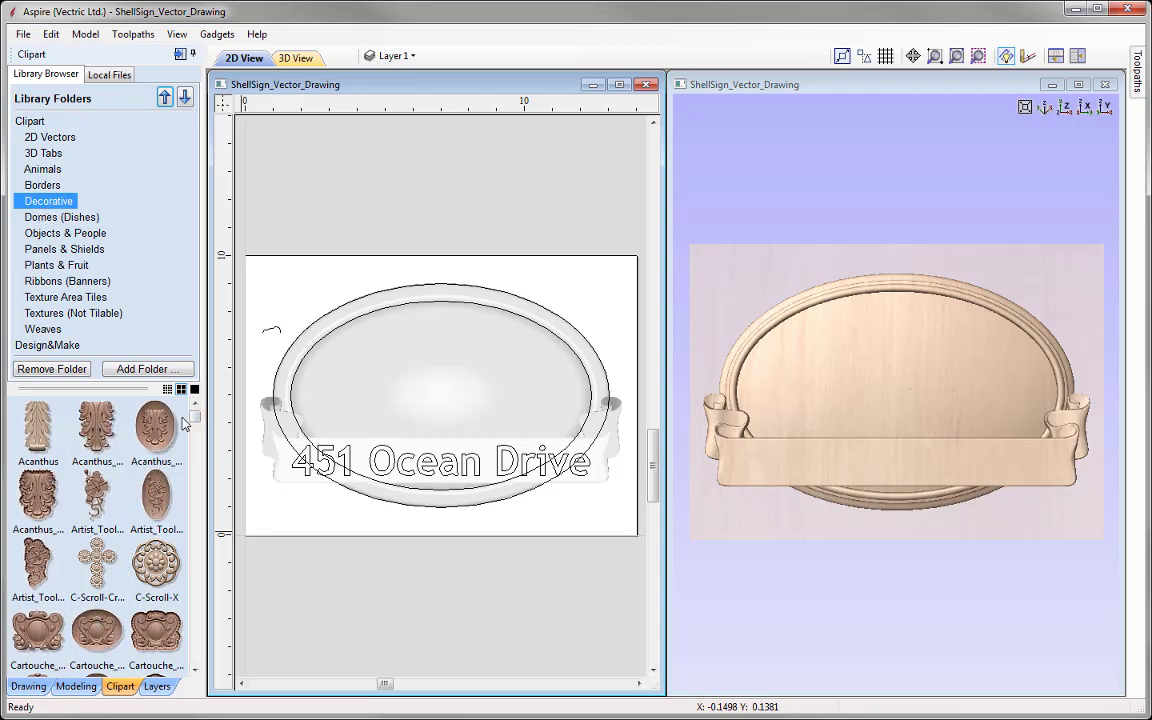
pyautogui.moveTo(195, 416); pyautogui.dragTo(197, 633)
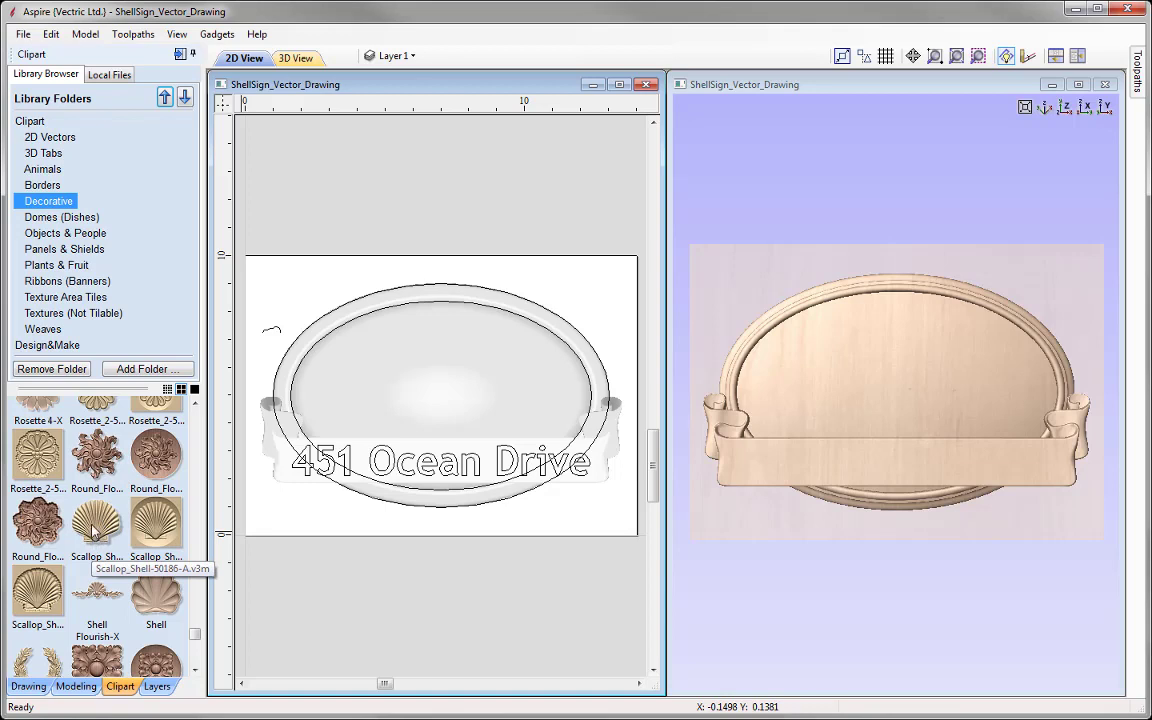
pyautogui.moveTo(96, 543); pyautogui.dragTo(441, 470)
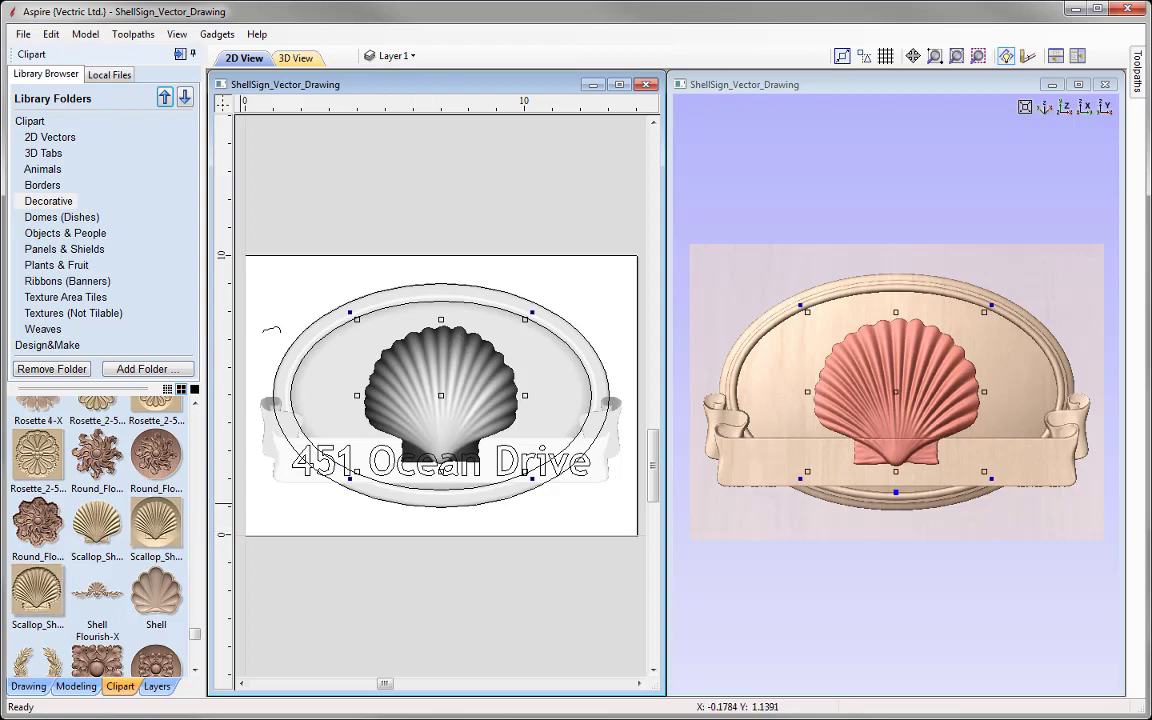
# Resize the scallop shell to a width of 4.8 inches about its centre, with X and Y linked and Z scaled automatically.
pyautogui.click(76, 686)
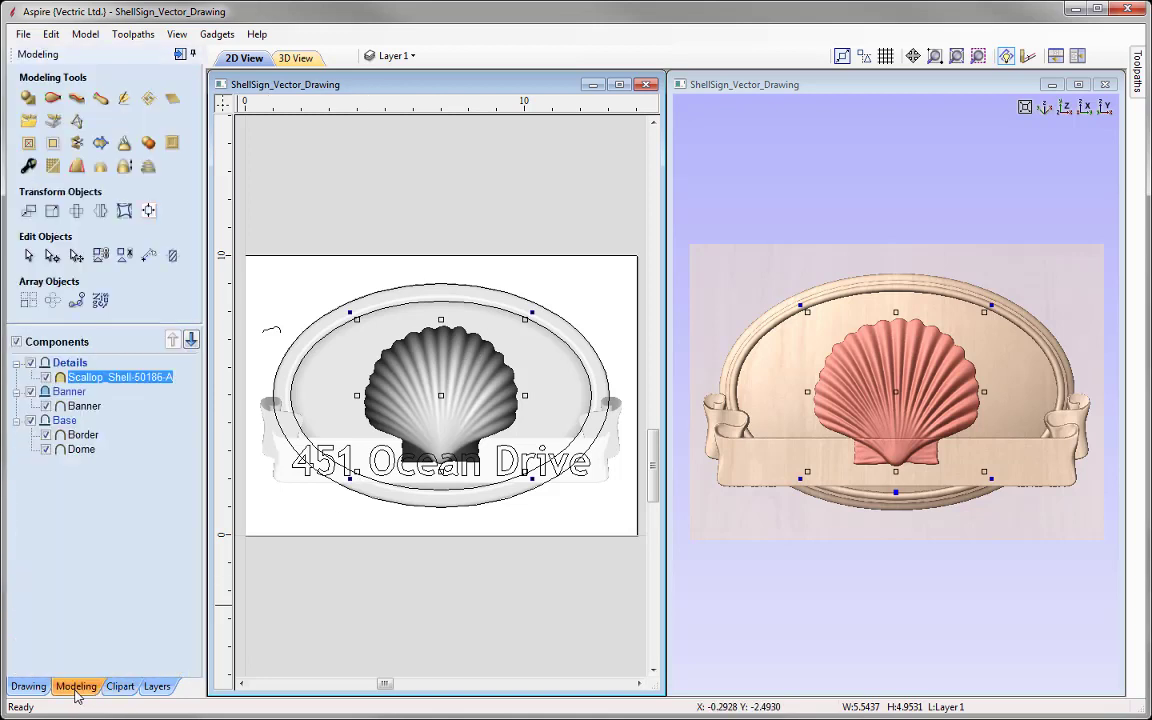
pyautogui.click(52, 211)
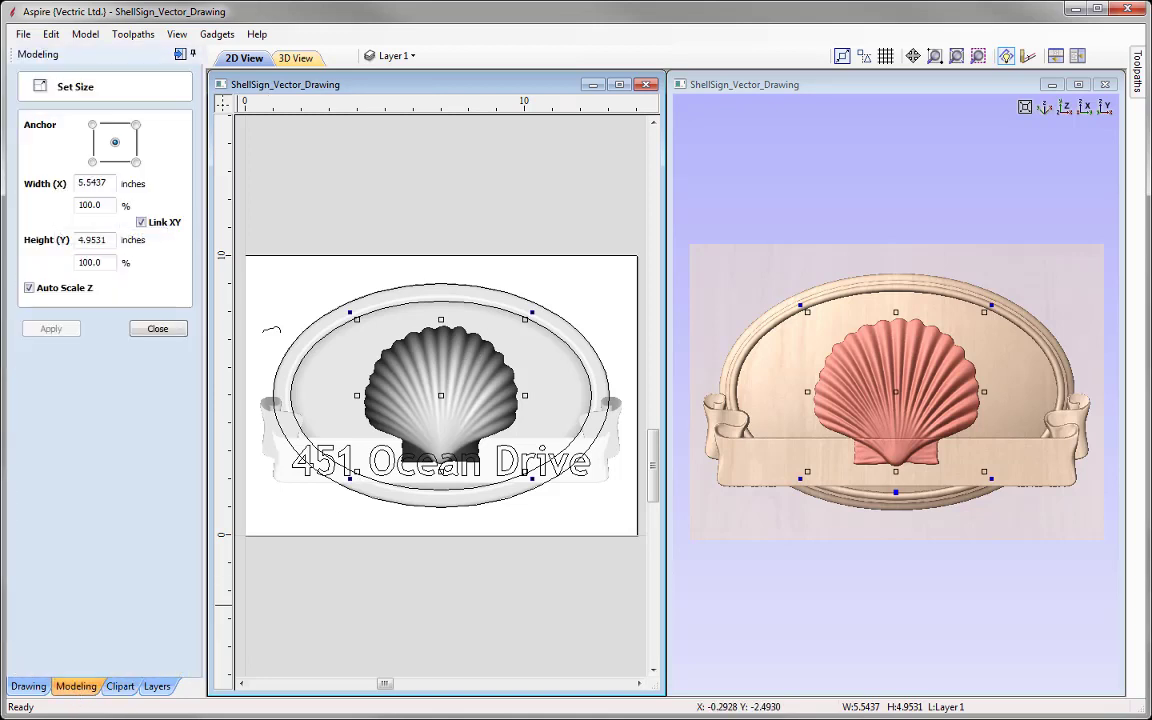
pyautogui.doubleClick(90, 183)
pyautogui.write('4.')
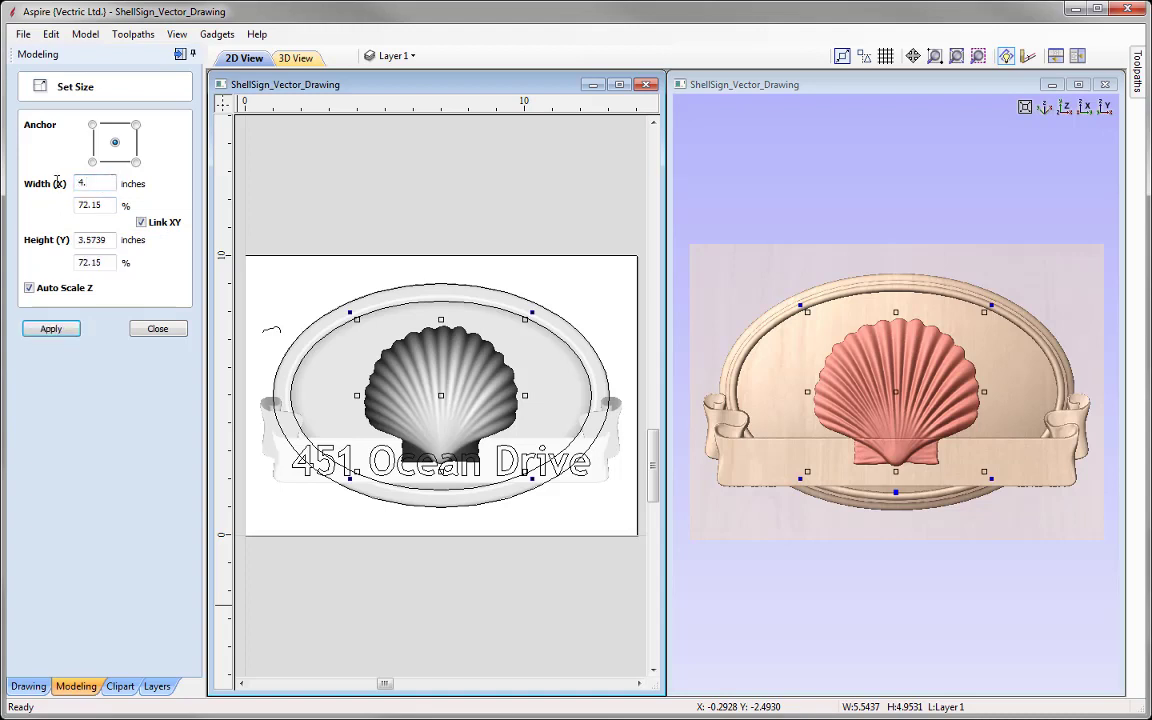
pyautogui.write('8')
pyautogui.click(51, 329)
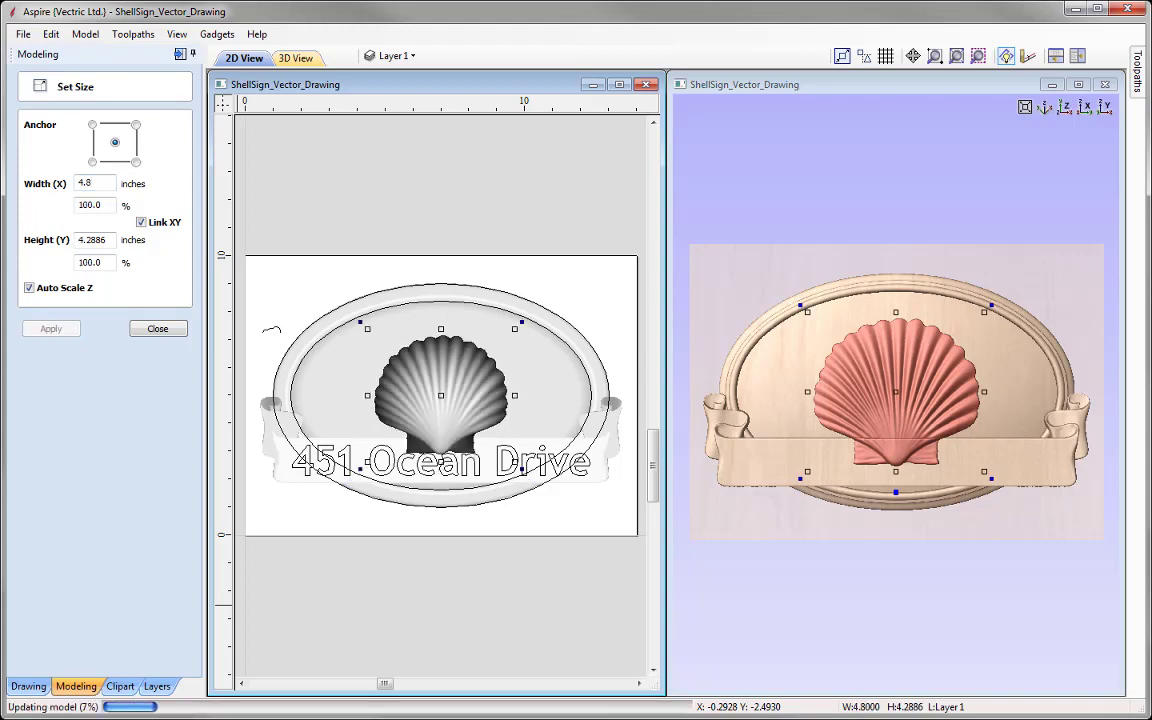
pyautogui.click(158, 329)
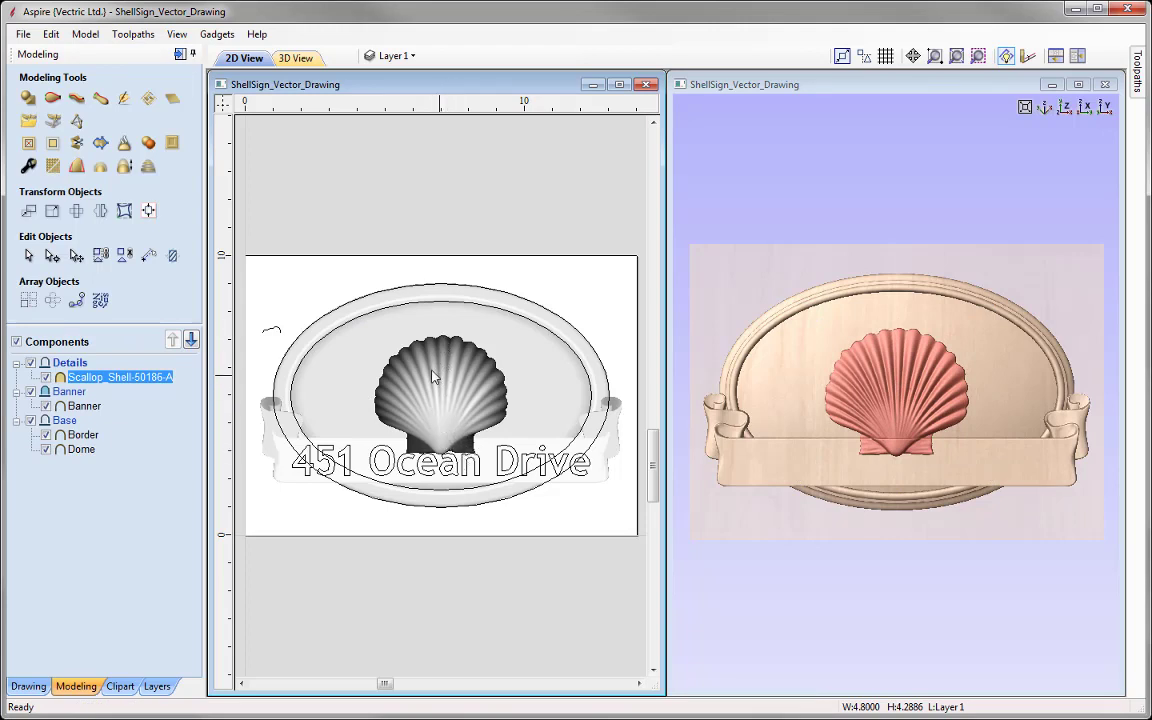
# Shift the scallop shell by a relative move of 0.9 inches in Y and 0 in X.
pyautogui.click(29, 211)
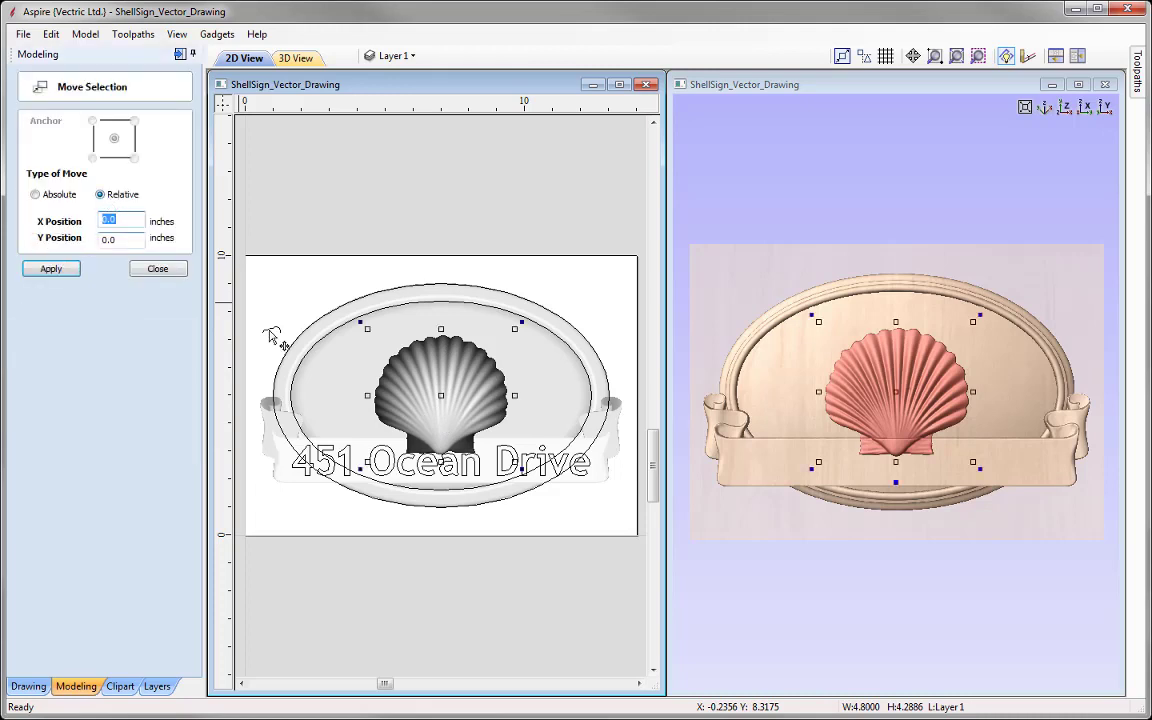
pyautogui.click(117, 240)
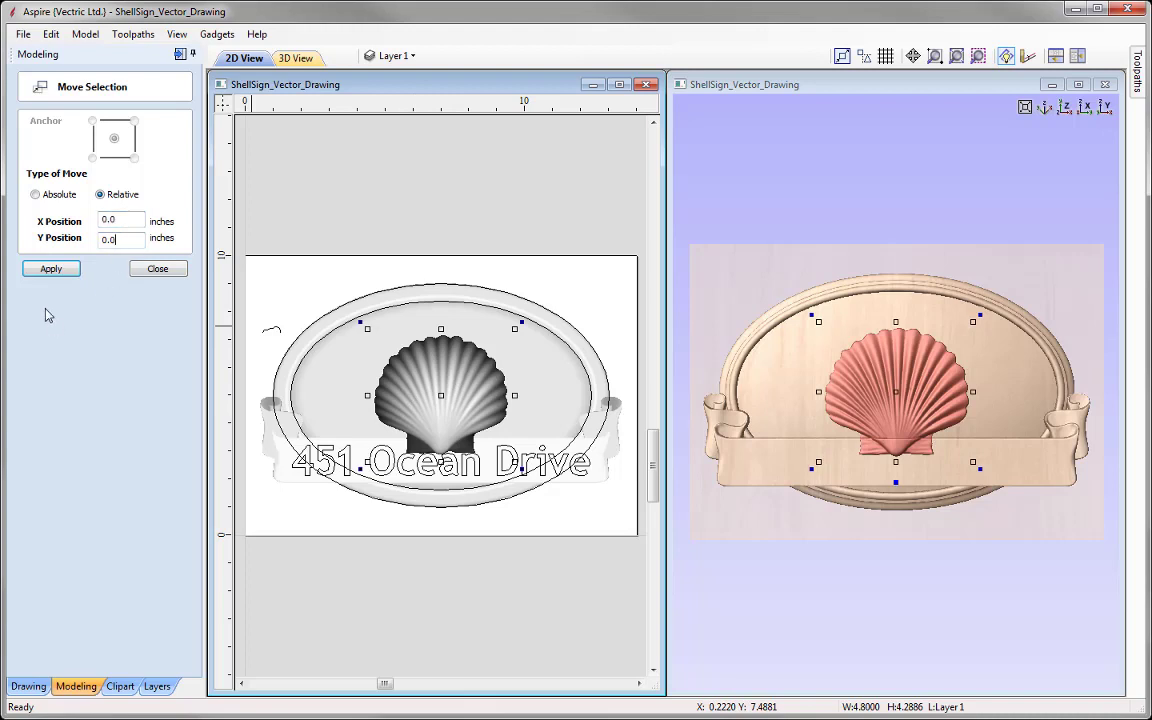
pyautogui.press('BackSpace')
pyautogui.write('9')
pyautogui.click(46, 270)
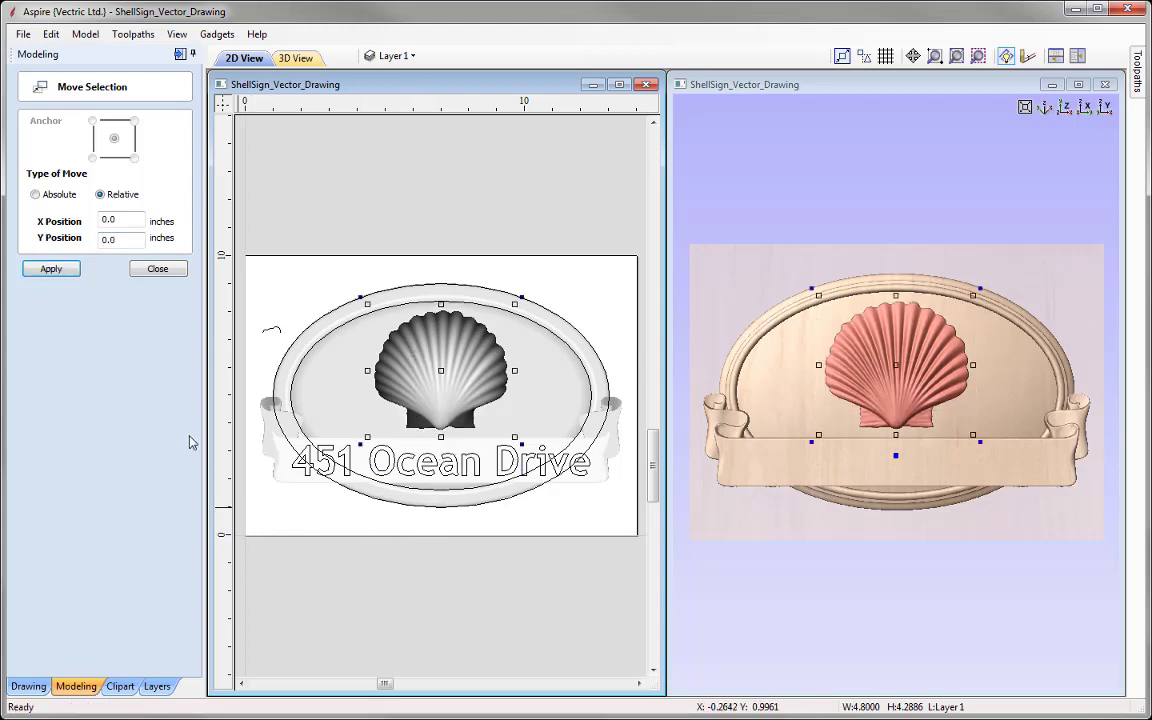
pyautogui.click(140, 267)
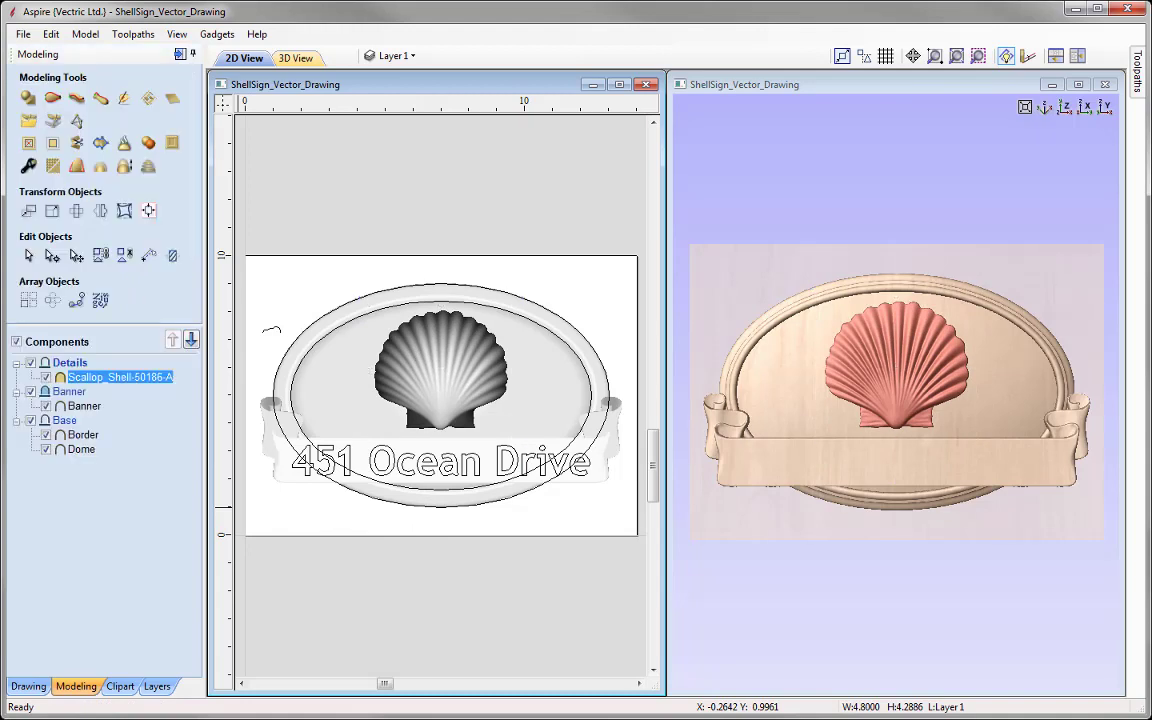
# Rename the scallop component as Shell and inspect the model in 3D from an angle before restoring the top-down view.
pyautogui.moveTo(128, 385)
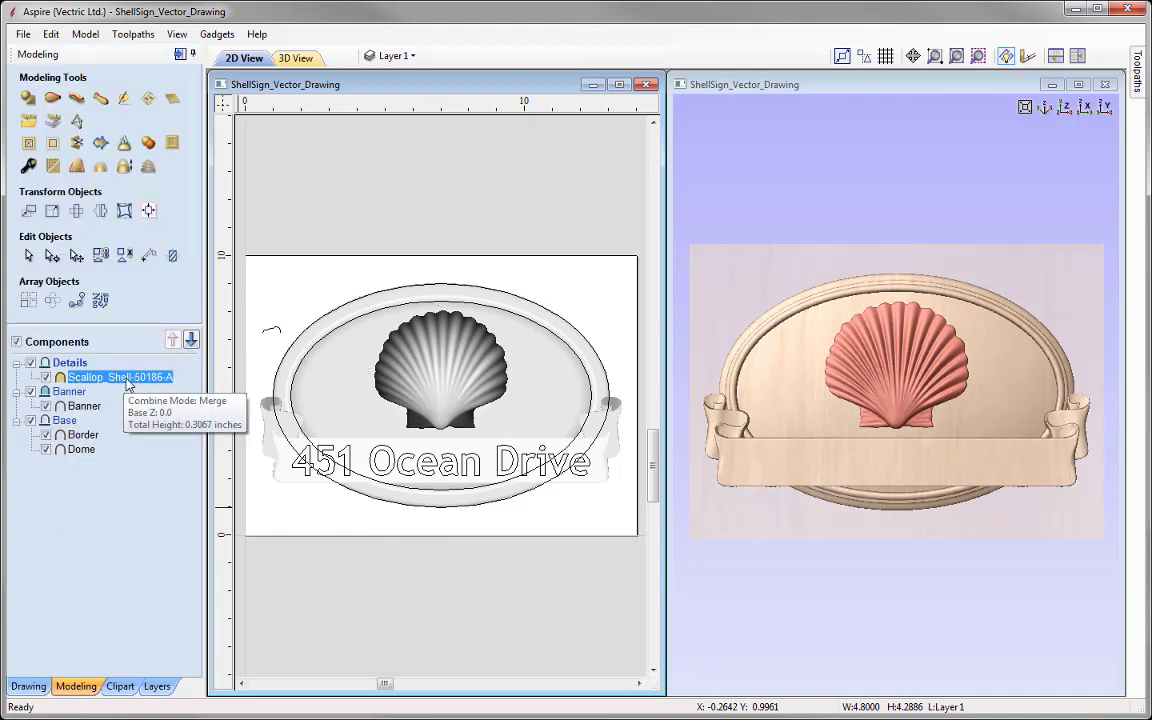
pyautogui.rightClick(113, 383)
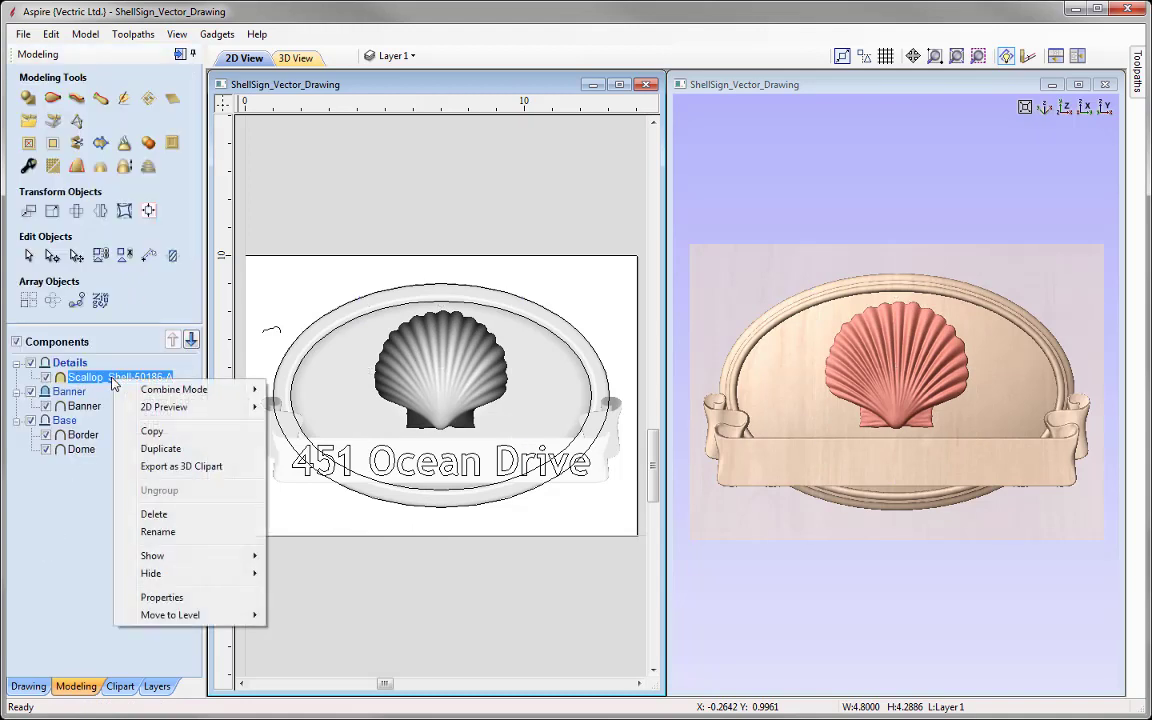
pyautogui.click(187, 540)
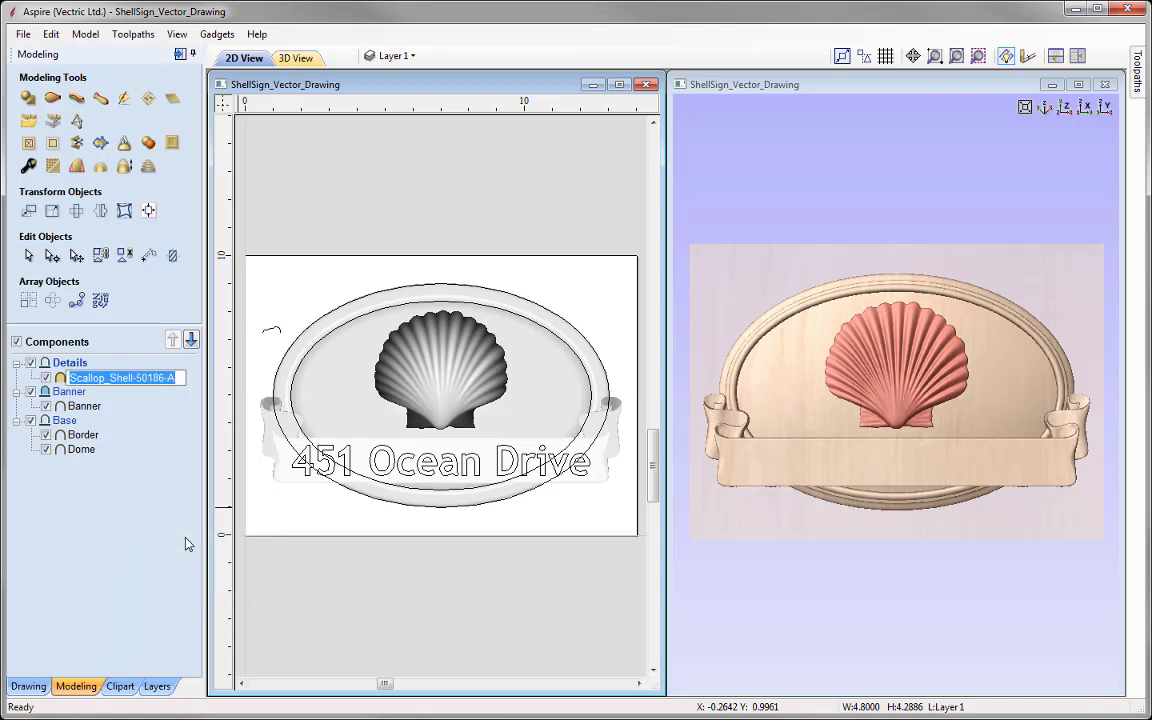
pyautogui.write('Shell')
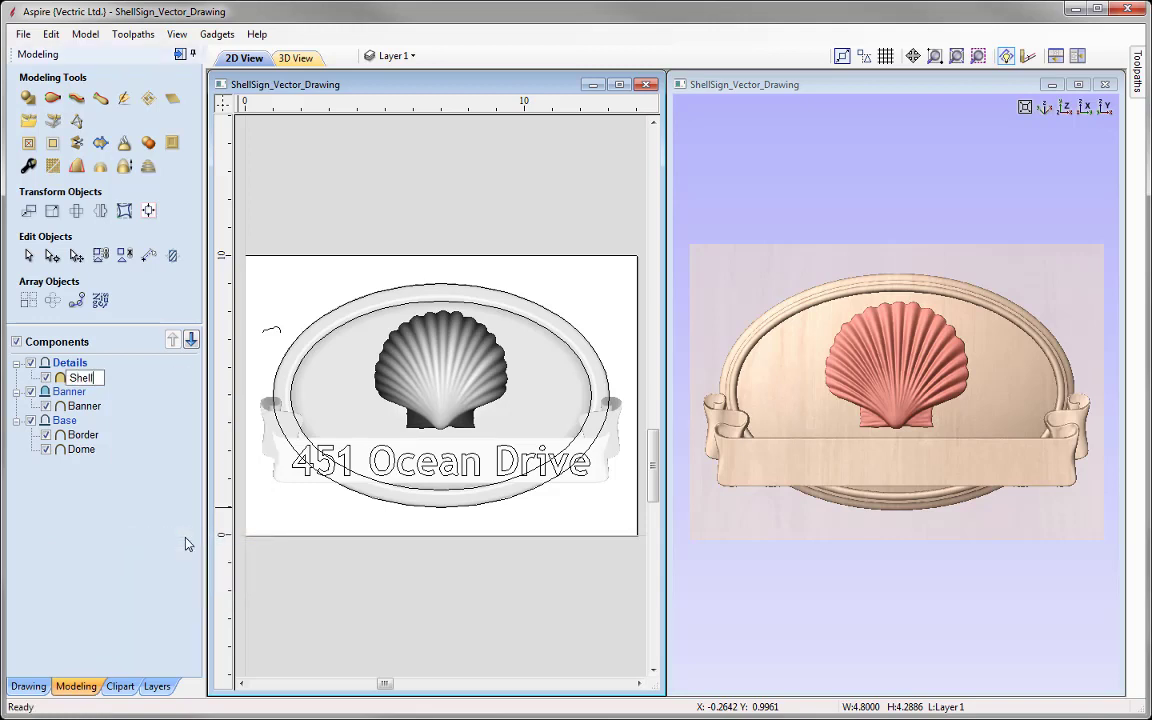
pyautogui.click(185, 543)
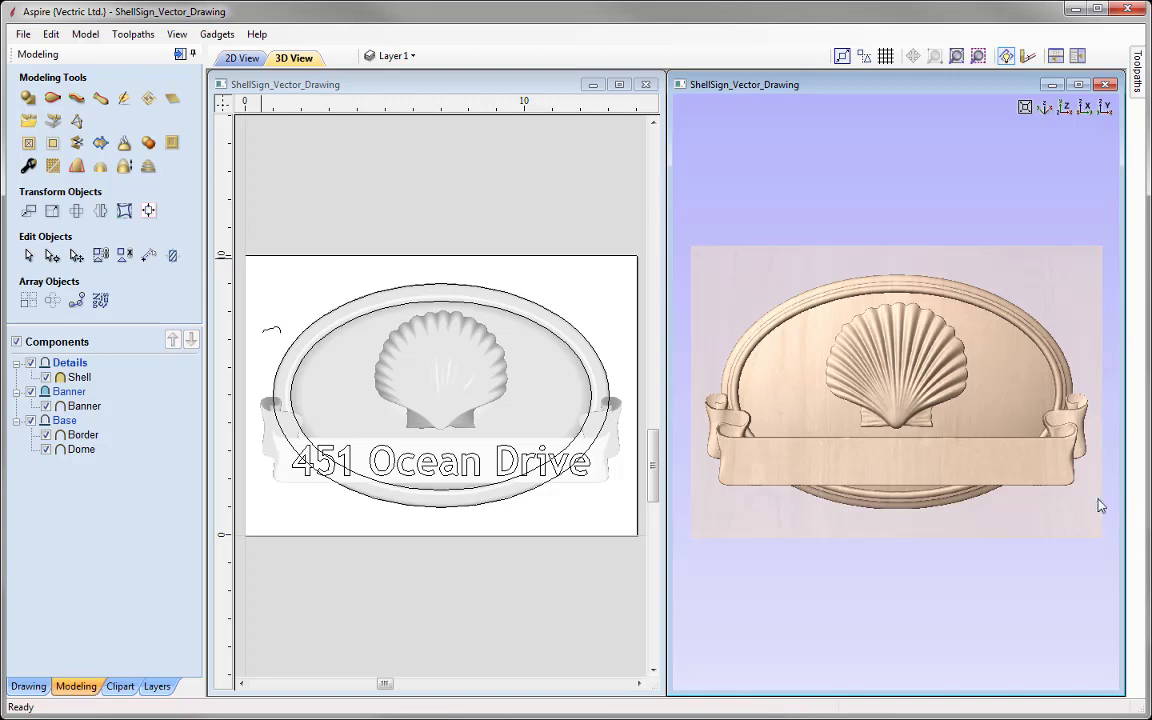
pyautogui.moveTo(990, 455); pyautogui.dragTo(1055, 199)
pyautogui.click(1064, 107)
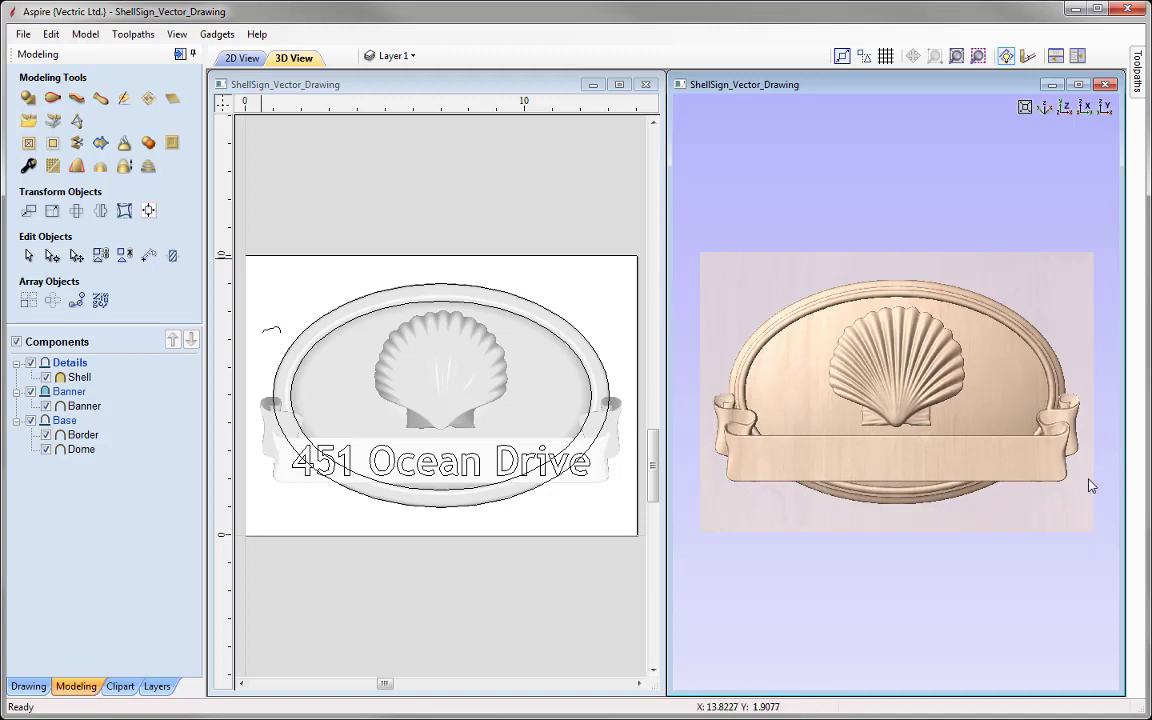
# Move the border profile curve and both ellipse vectors to a new hidden layer named Layer 2, and check it in the layer list.
pyautogui.click(252, 308)
pyautogui.click(270, 328)
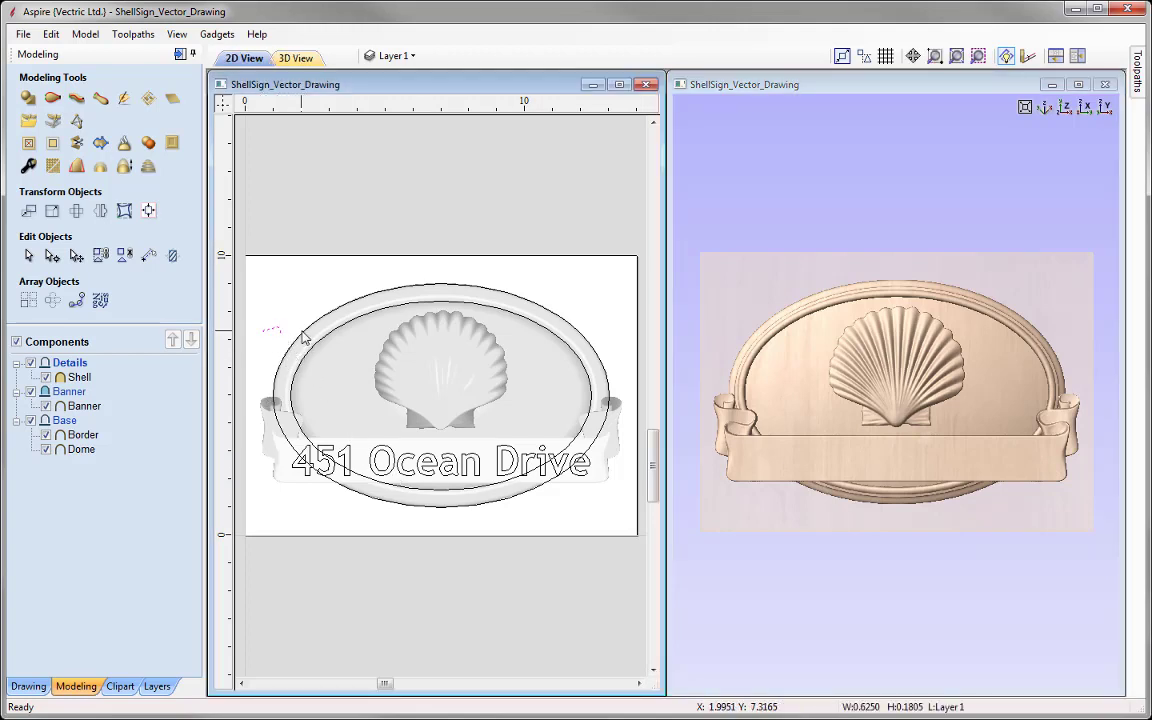
pyautogui.keyDown('shift'); pyautogui.click(305, 338); pyautogui.keyUp('shift')
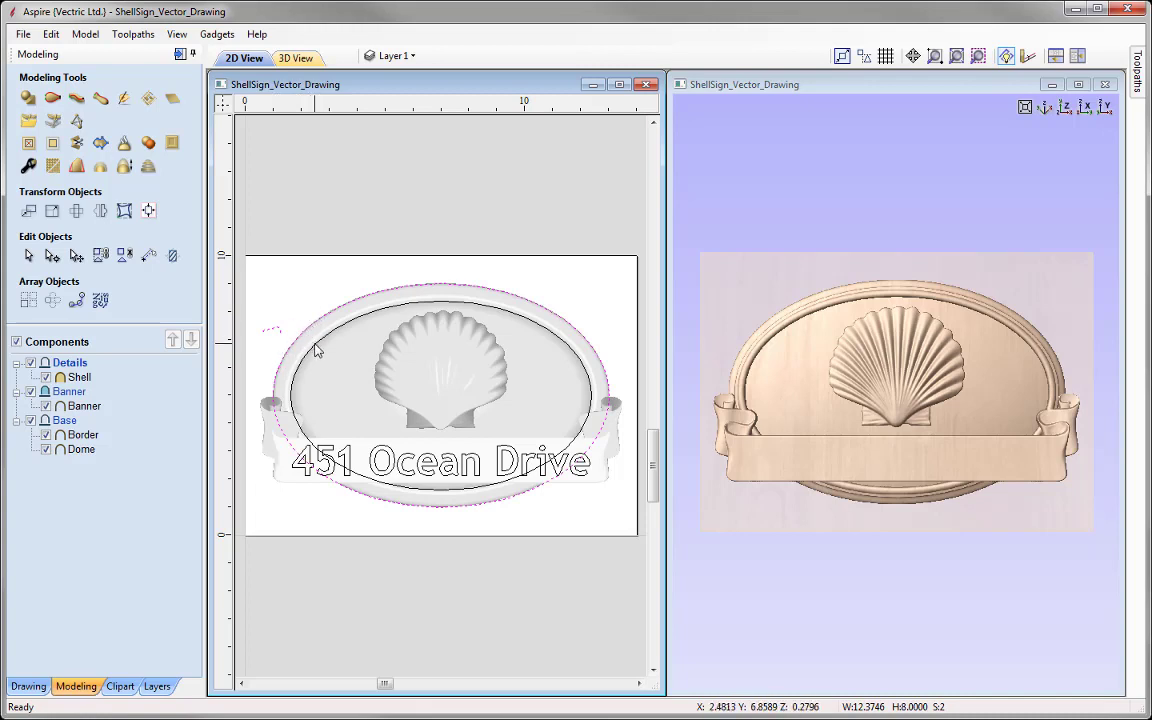
pyautogui.keyDown('shift'); pyautogui.click(307, 352); pyautogui.keyUp('shift')
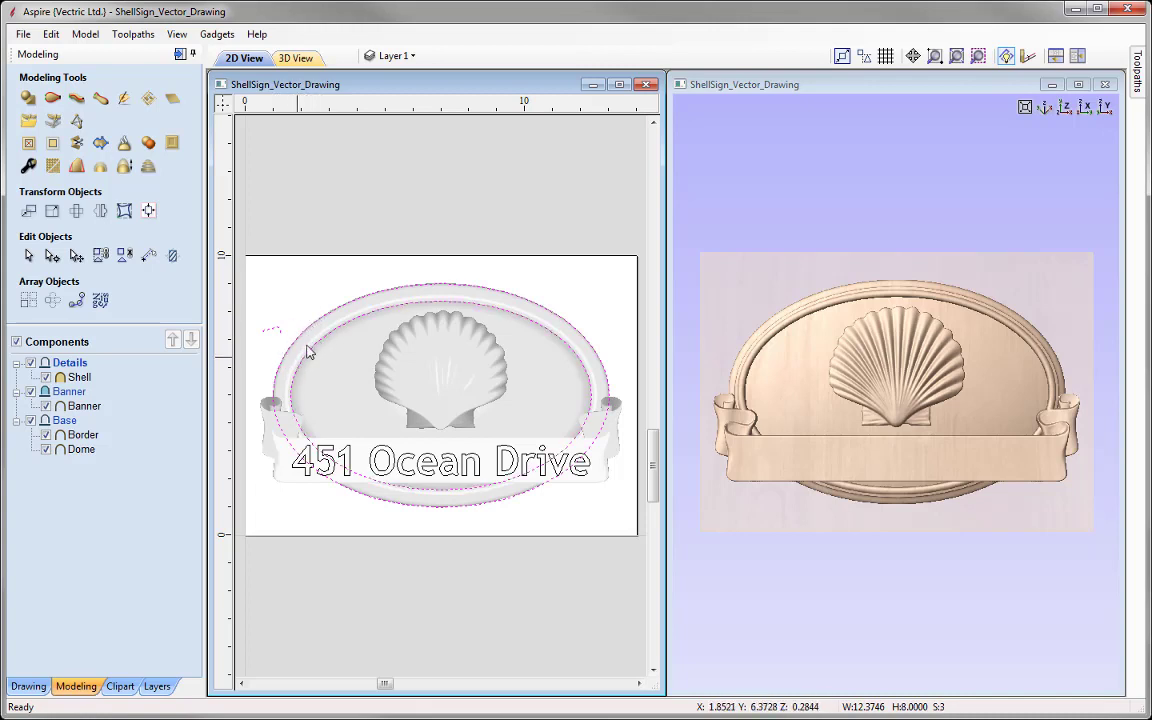
pyautogui.rightClick(323, 343)
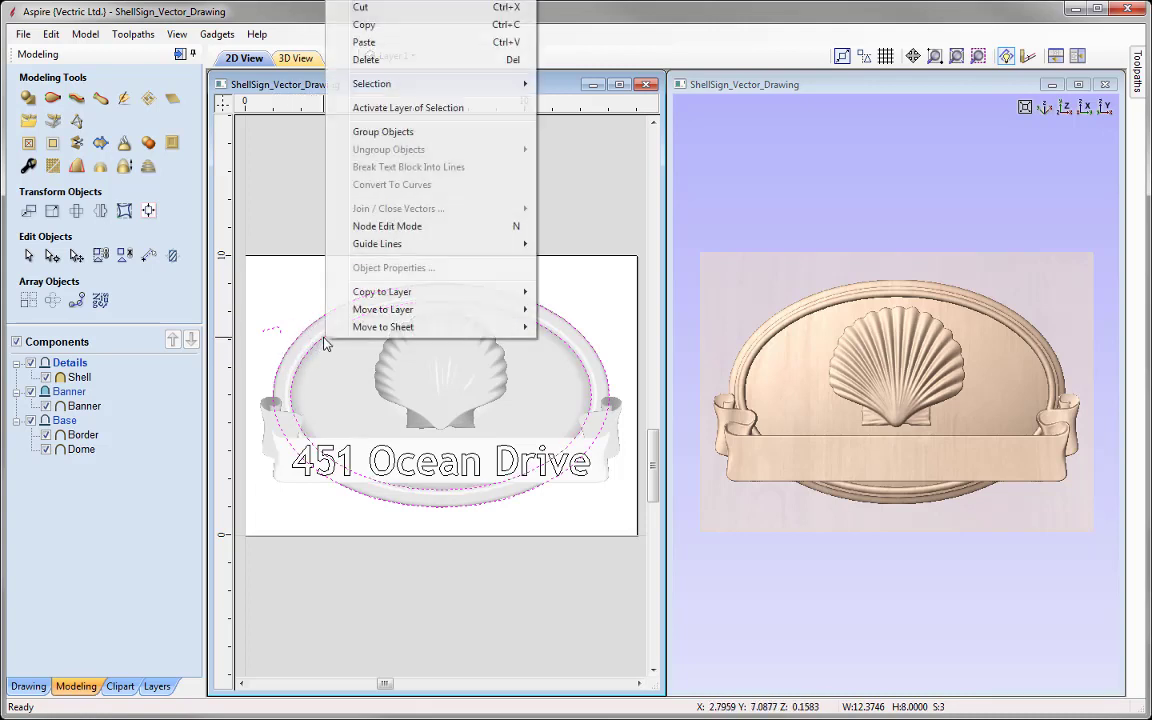
pyautogui.moveTo(418, 313)
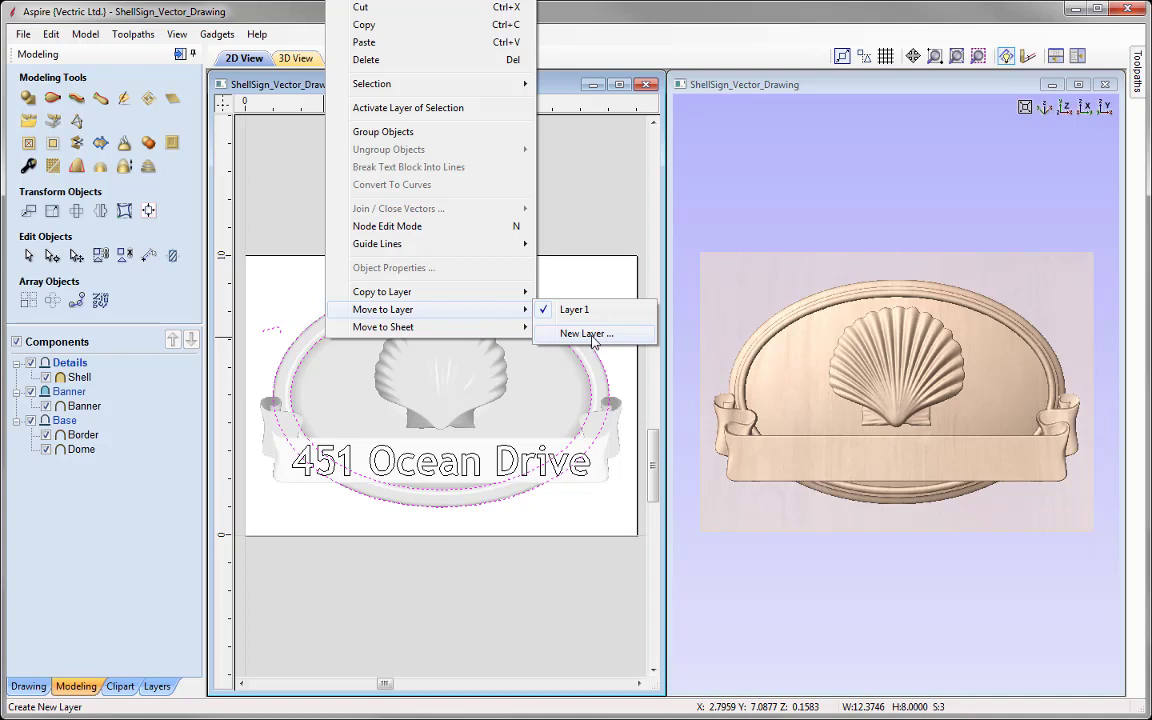
pyautogui.click(540, 331)
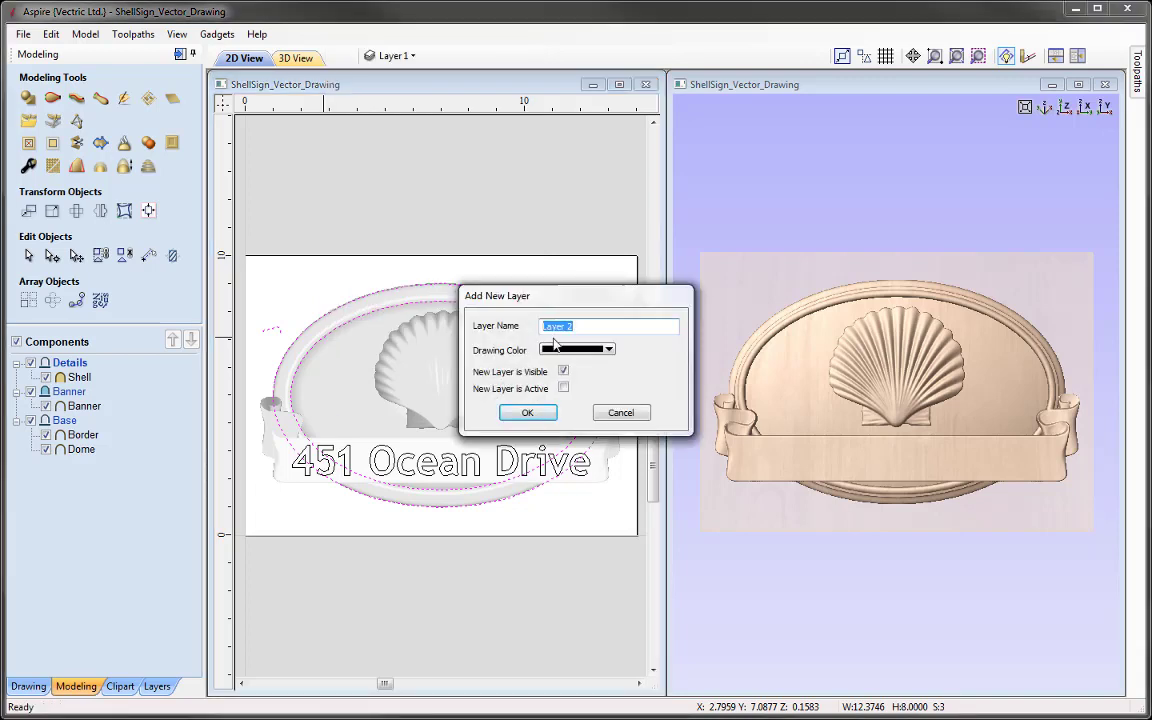
pyautogui.click(563, 371)
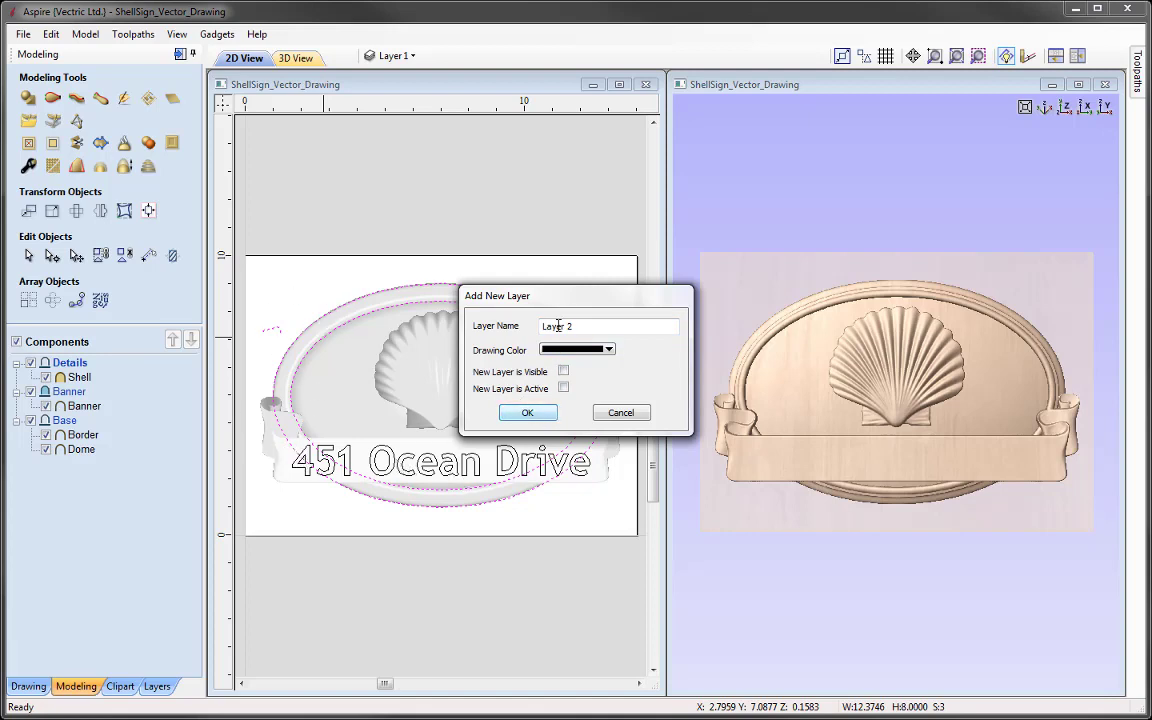
pyautogui.click(528, 413)
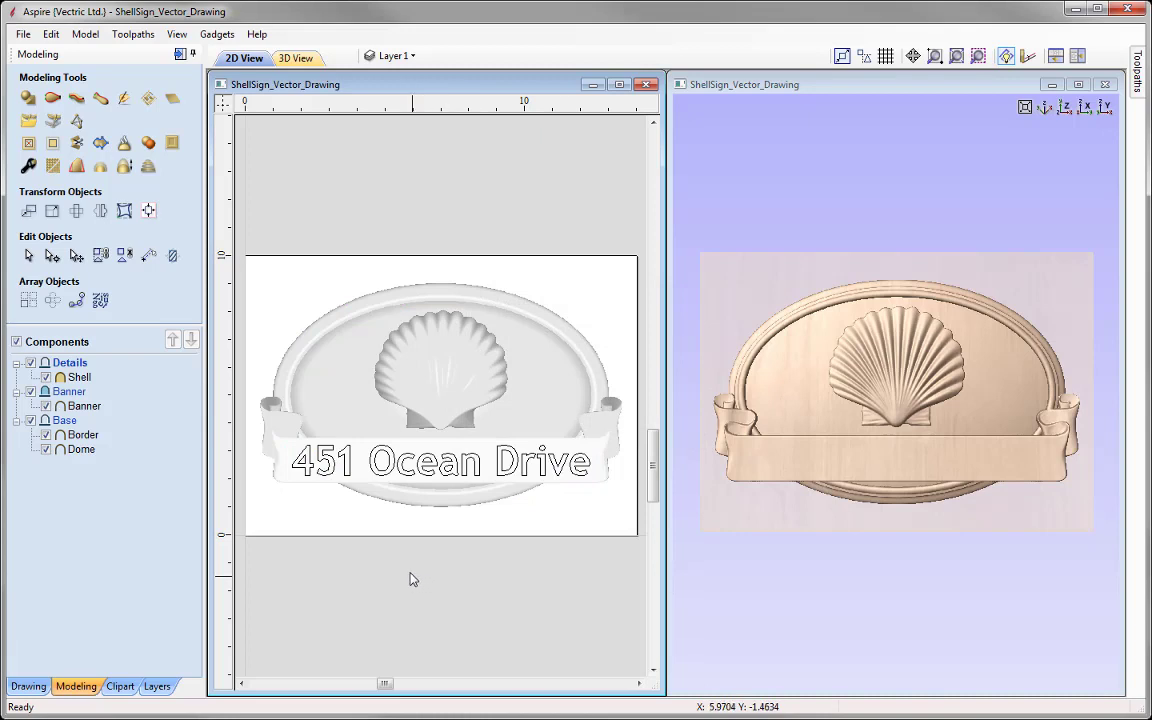
pyautogui.click(156, 686)
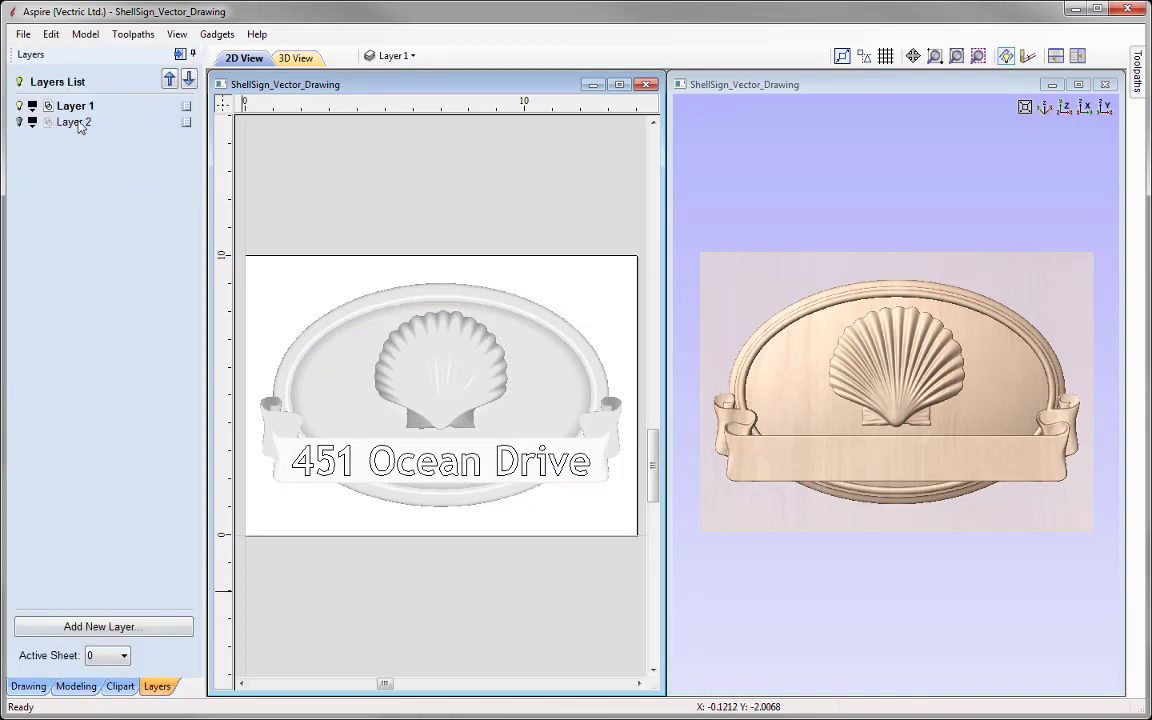
# Show the vectors on Layer 2 to check them, and hide that layer again.
pyautogui.click(20, 122)
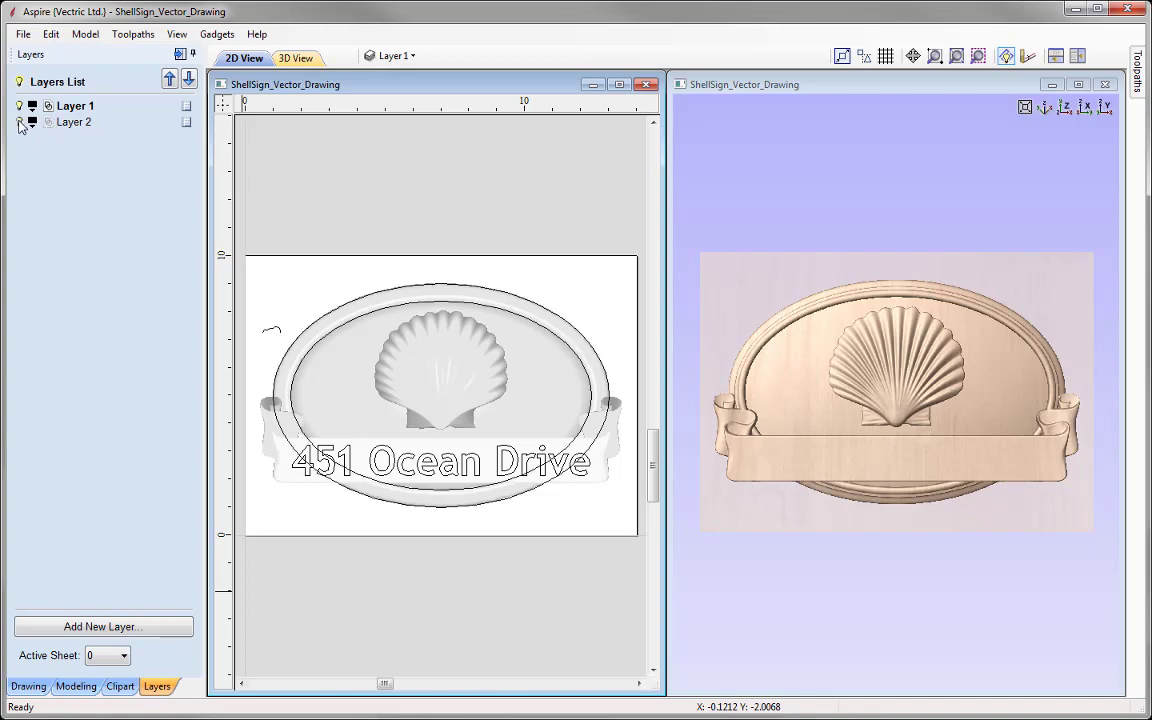
pyautogui.click(20, 122)
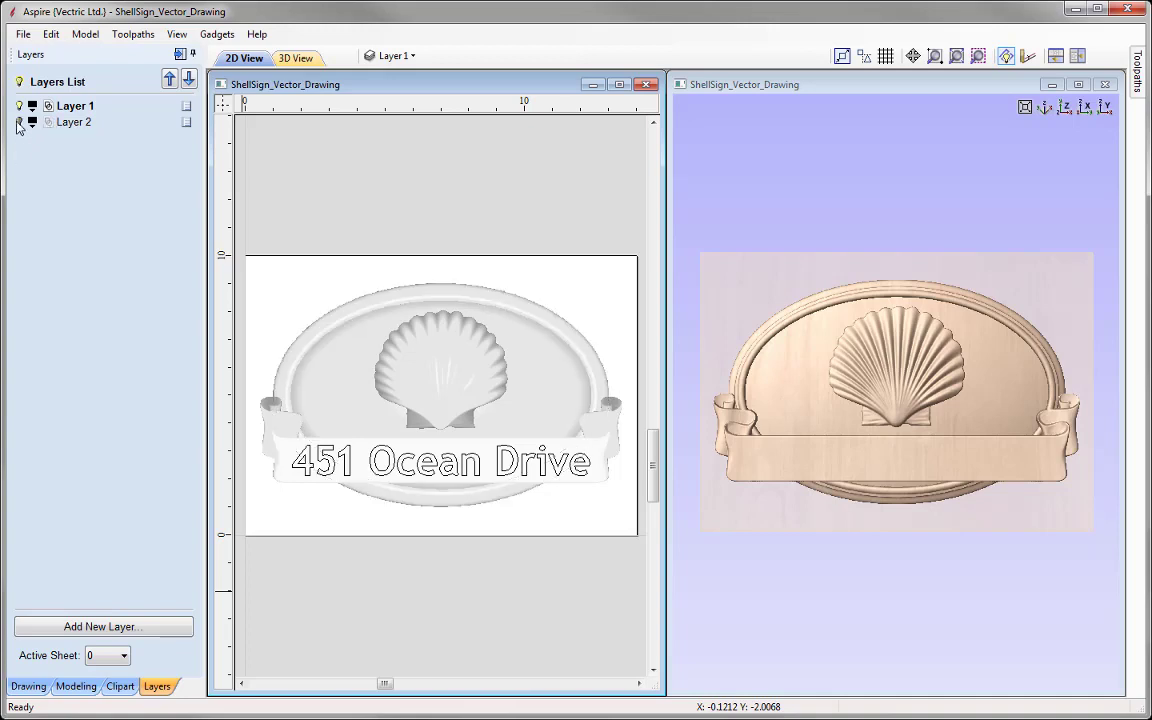
# Create a vector boundary around the combined Shell, Banner, Border and Dome components, and check the outline by selecting it.
pyautogui.click(76, 686)
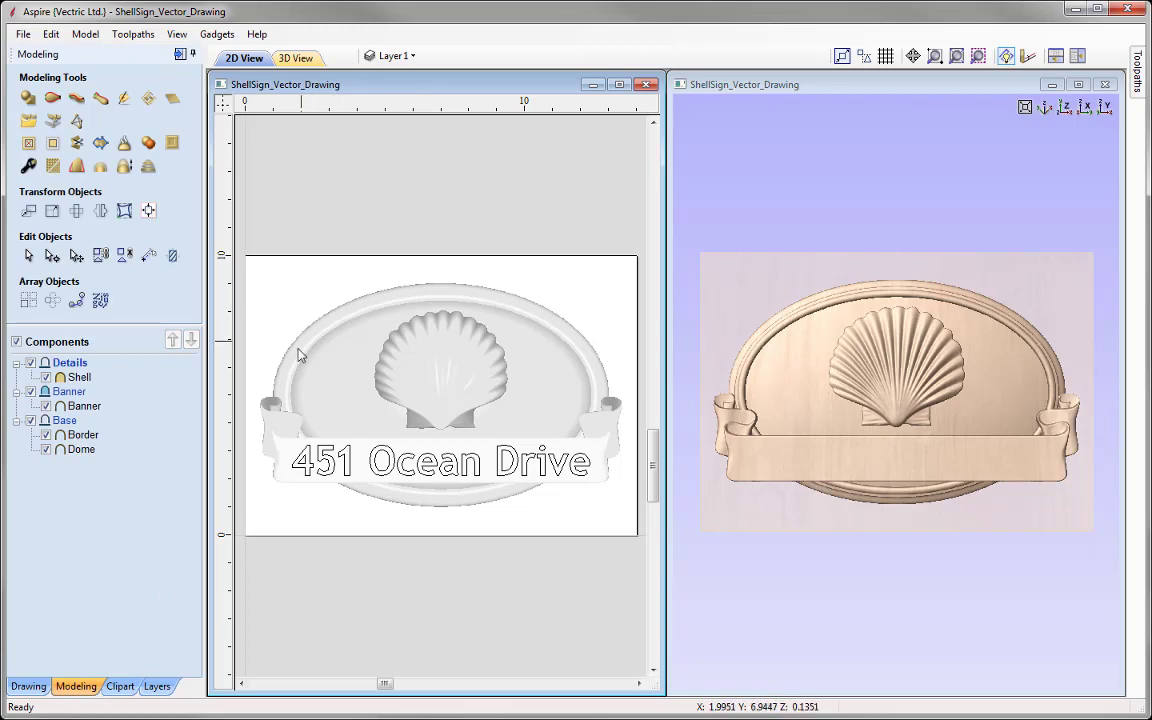
pyautogui.click(79, 377)
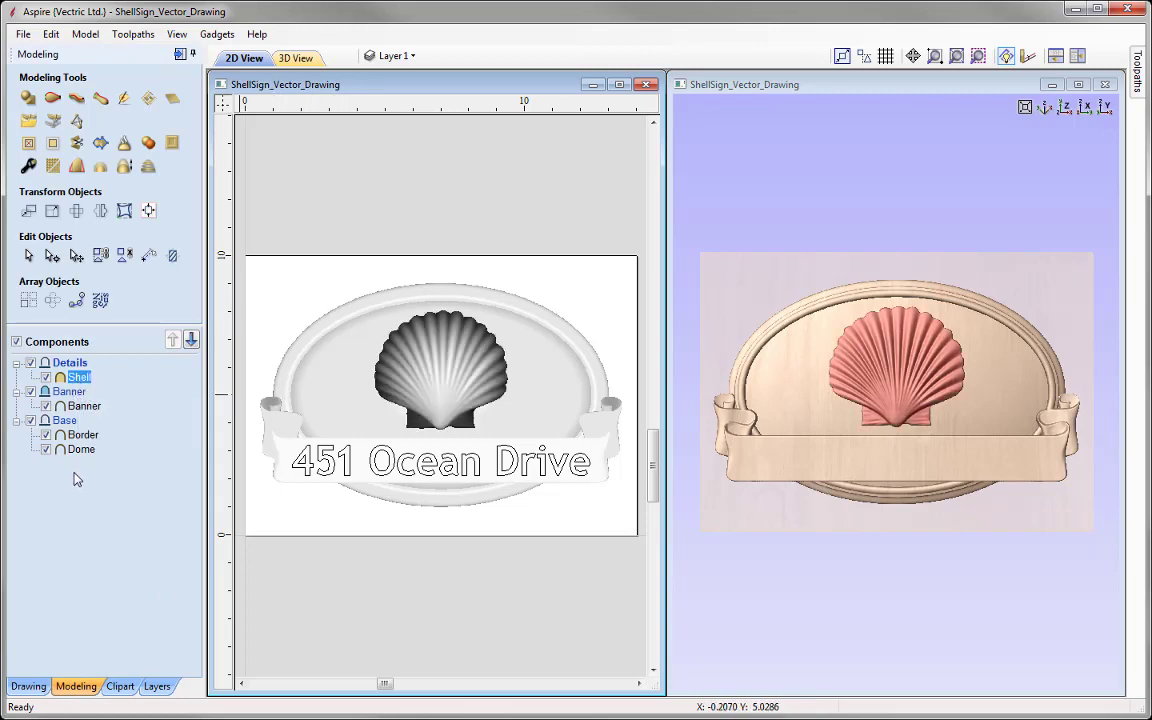
pyautogui.moveTo(78, 383)
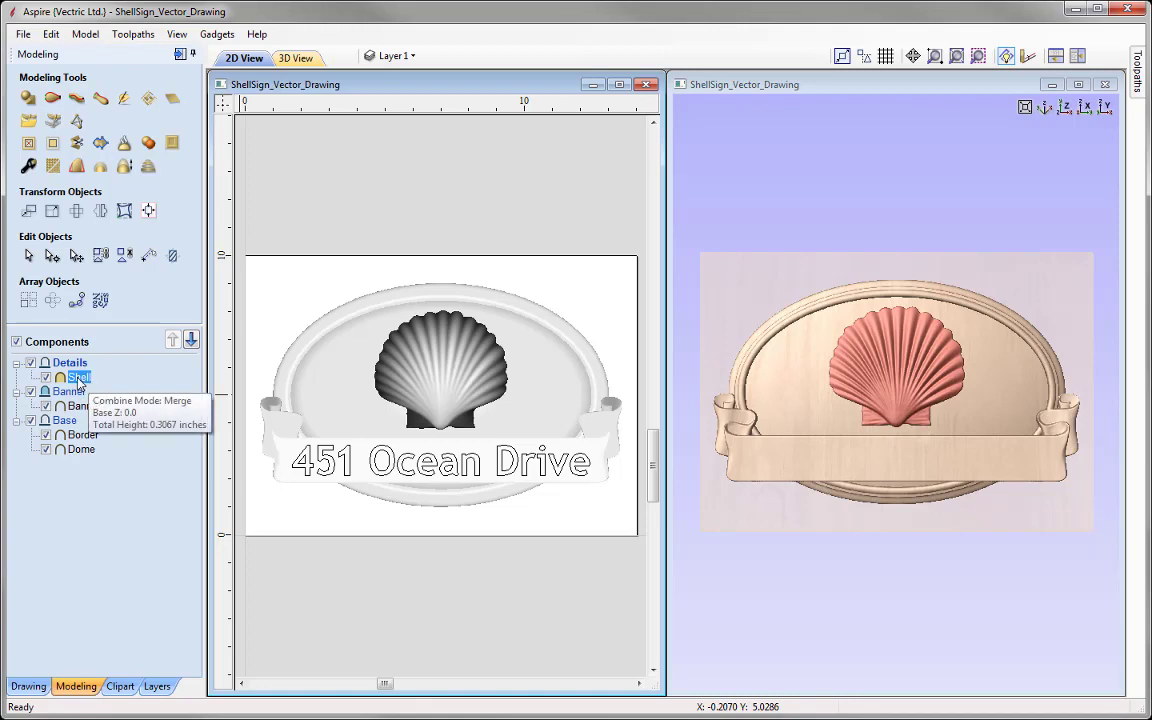
pyautogui.keyDown('shift'); pyautogui.click(83, 452); pyautogui.keyUp('shift')
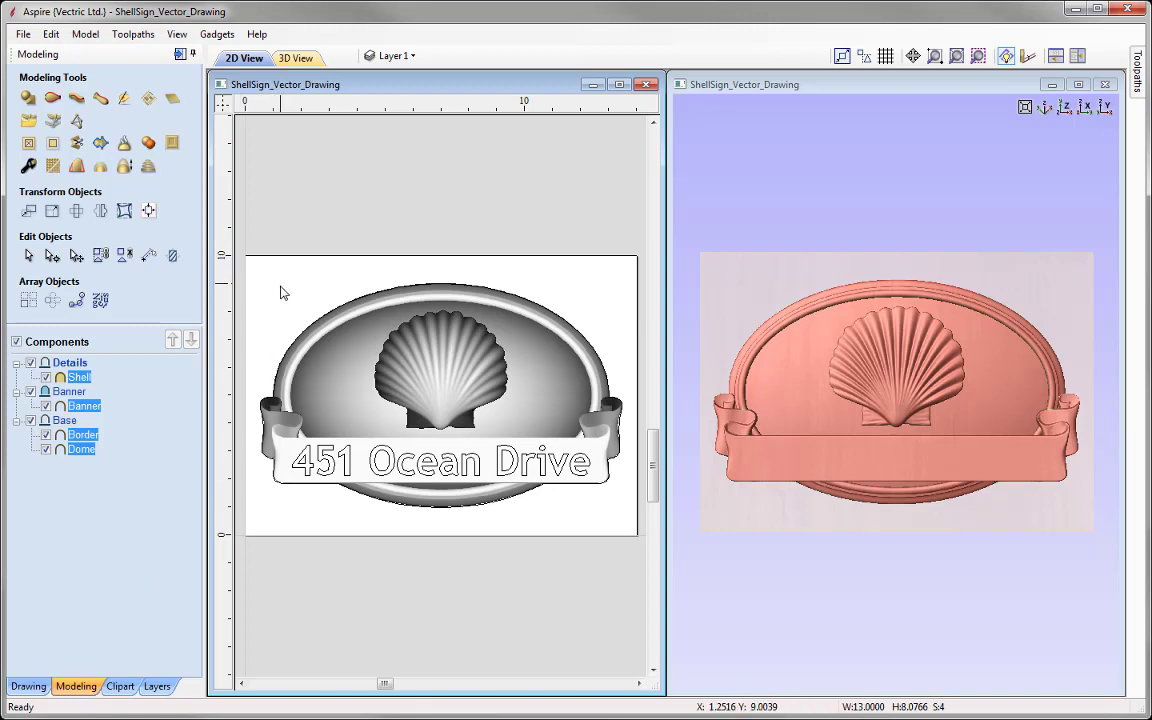
pyautogui.press('Escape')
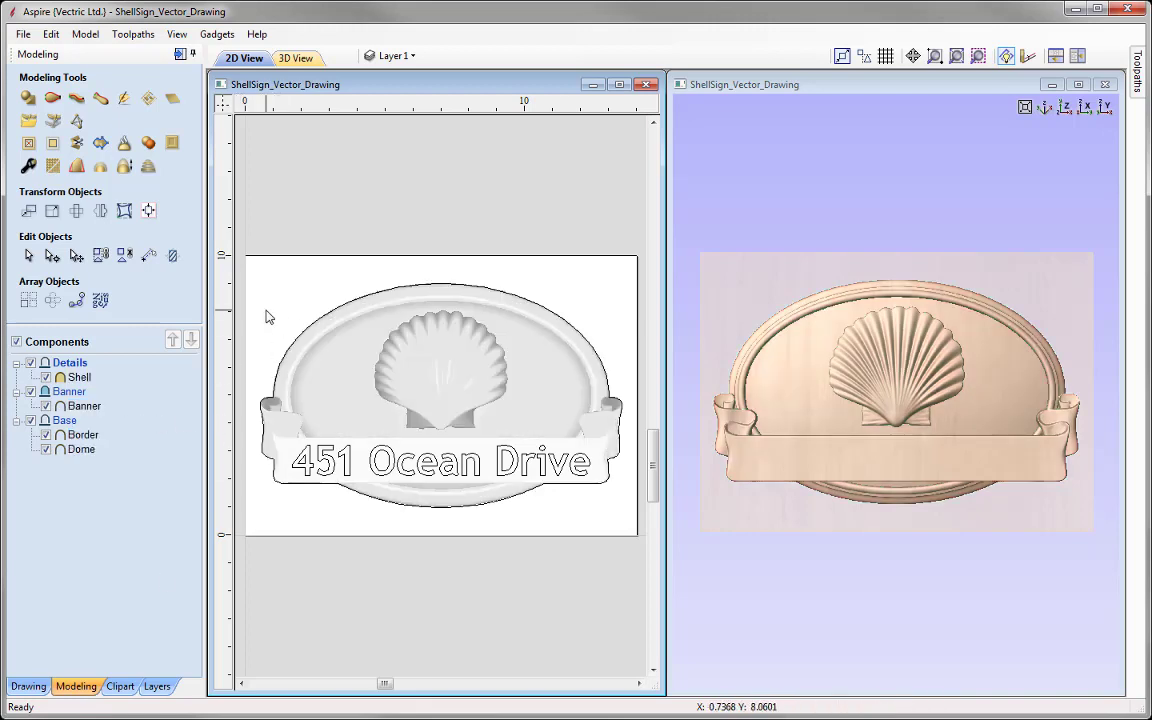
pyautogui.click(295, 348)
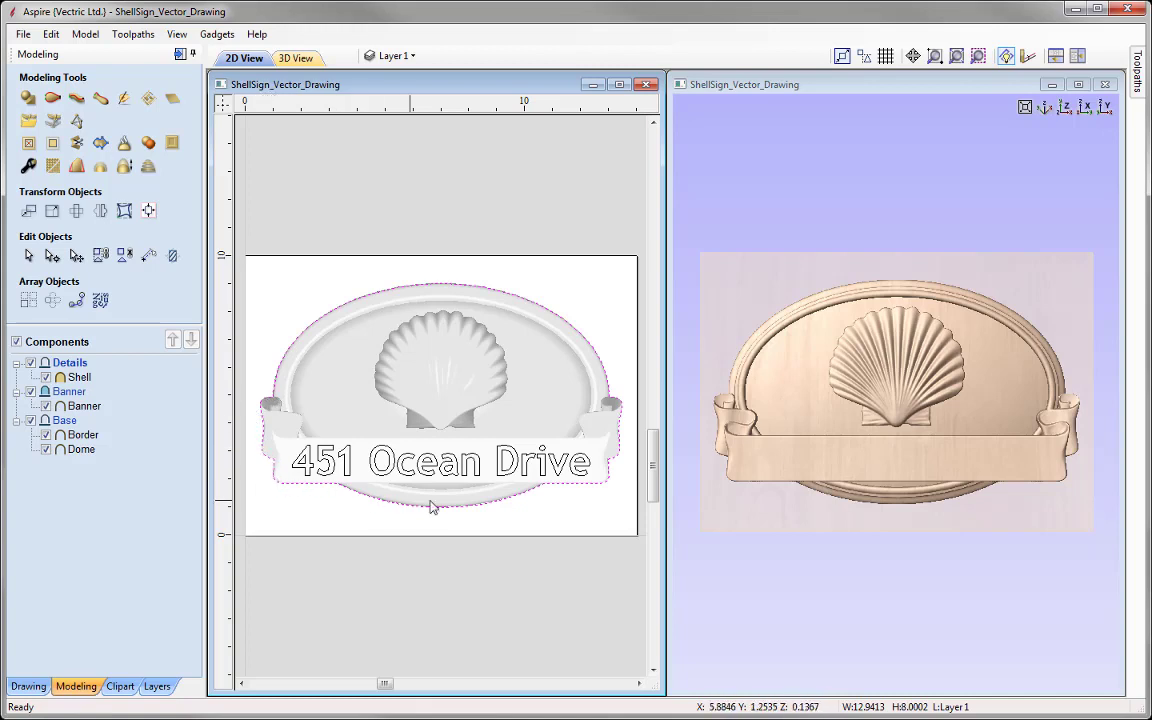
pyautogui.click(310, 292)
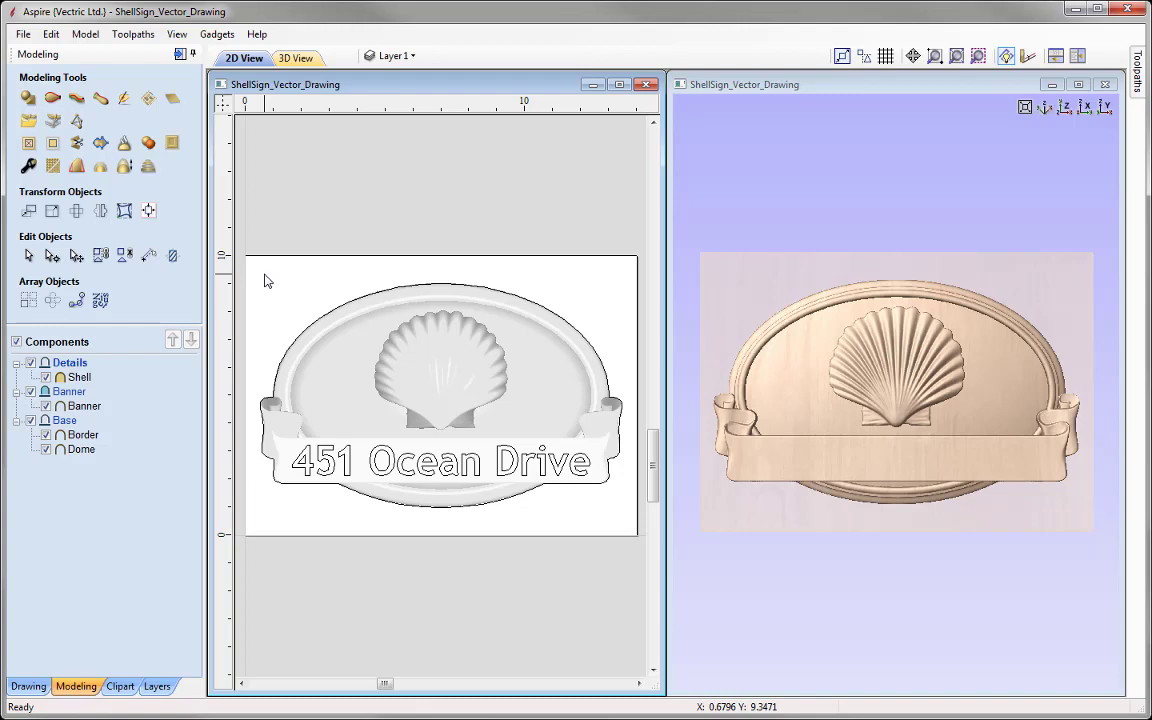
# In the toolpath material setup, scale the overall model height to 0.55 inches.
pyautogui.click(180, 55)
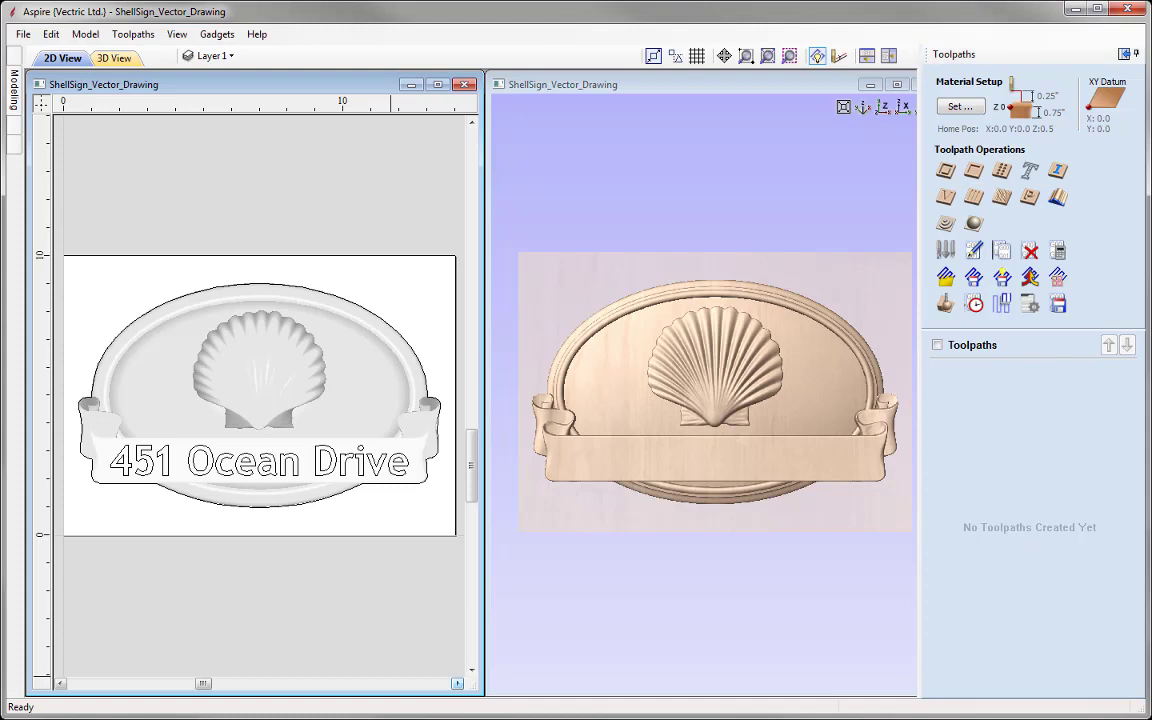
pyautogui.click(958, 107)
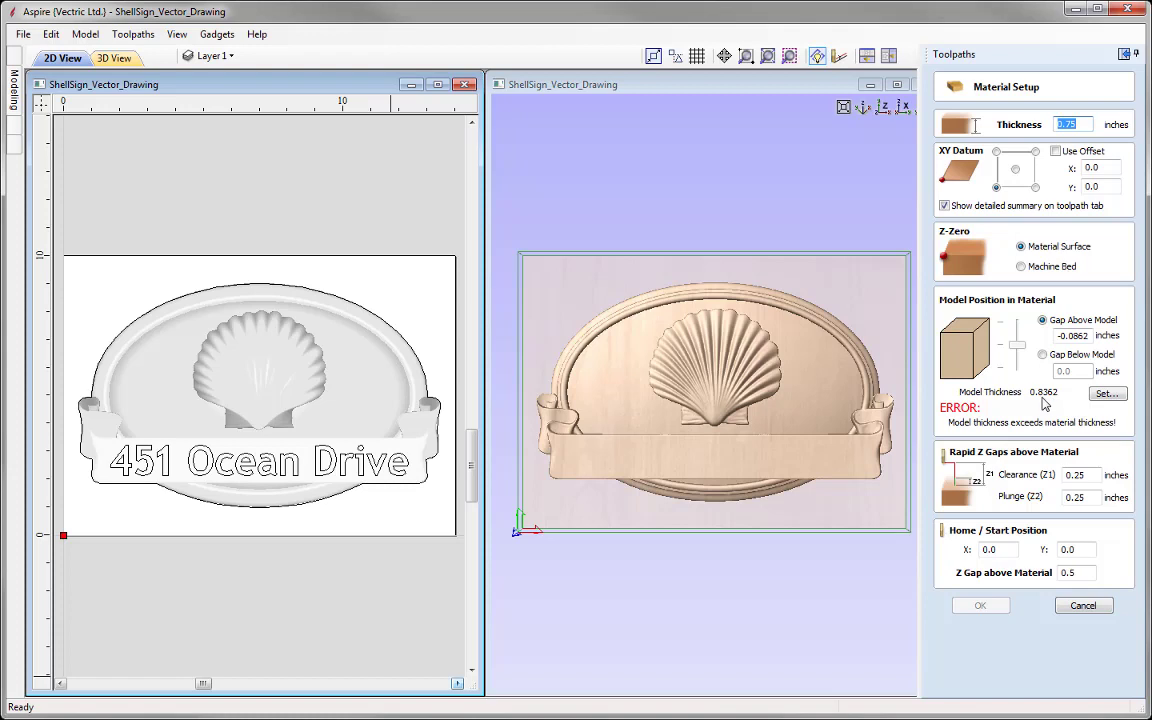
pyautogui.click(1106, 394)
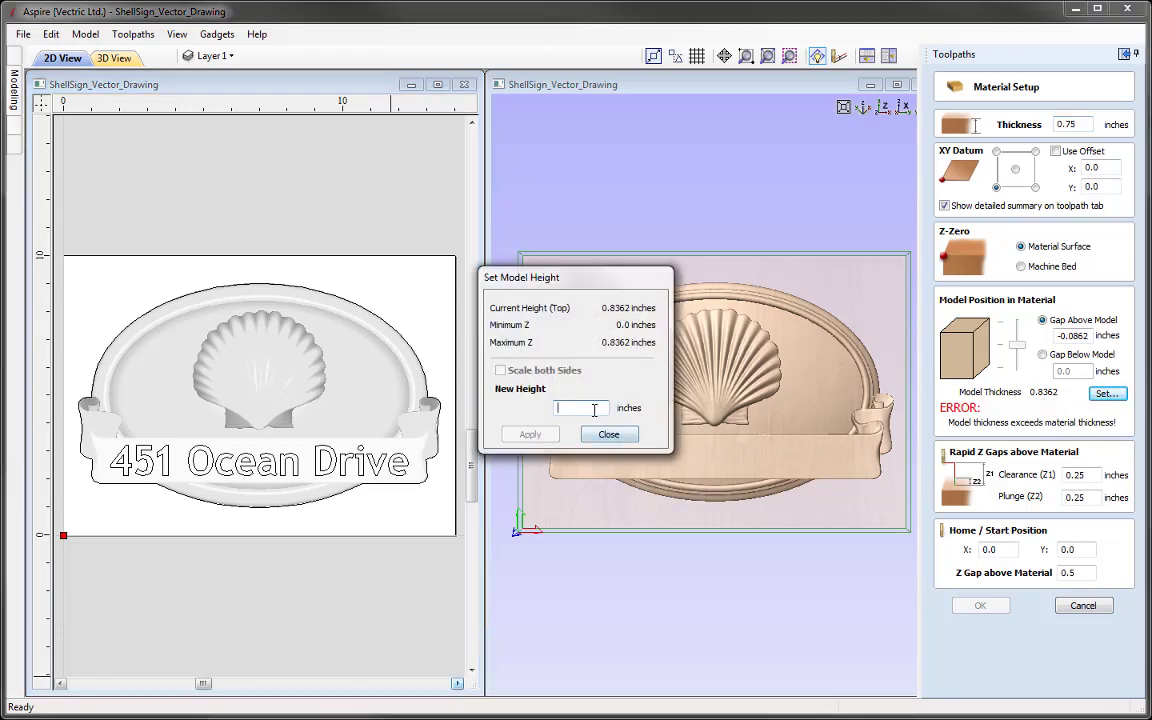
pyautogui.write('0.55')
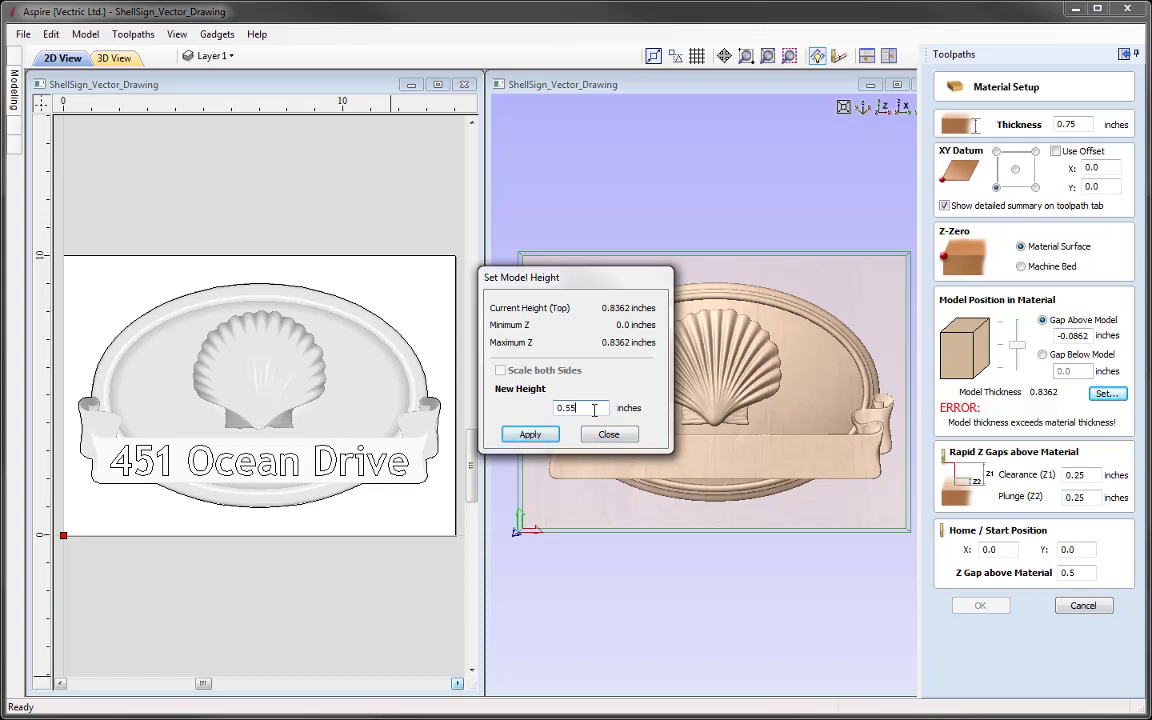
pyautogui.click(529, 434)
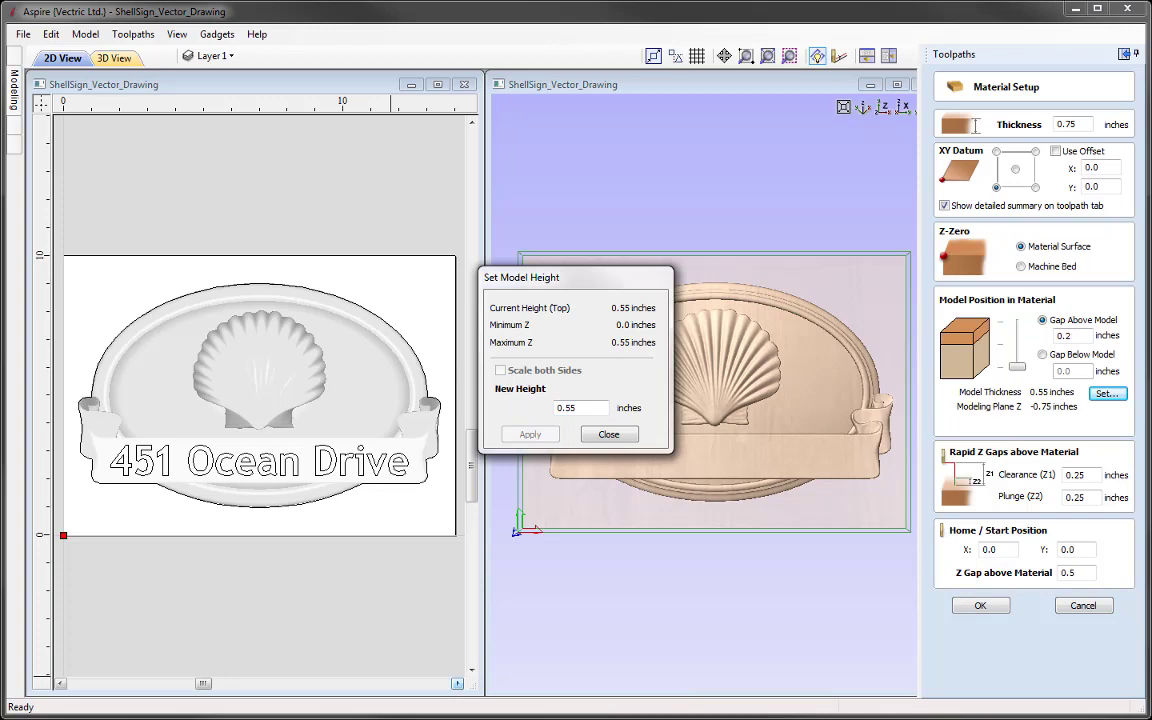
pyautogui.click(609, 434)
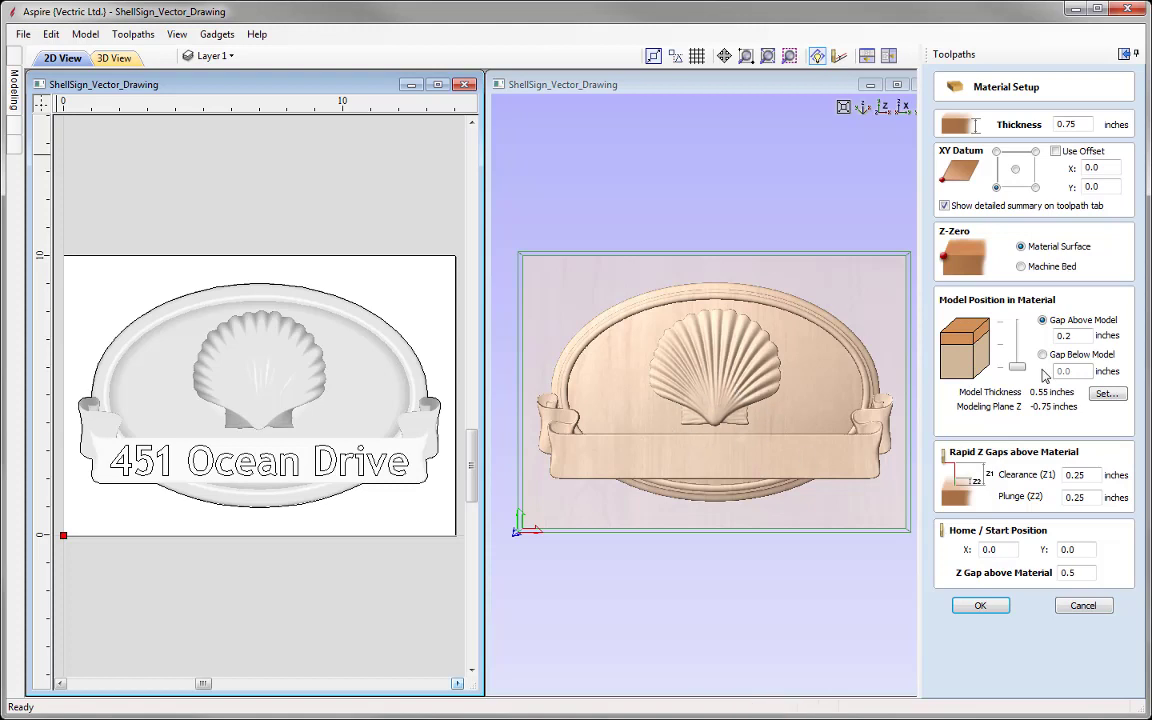
# Position the model in the material with a 0.05 inch gap above it and accept the material setup.
pyautogui.moveTo(1024, 372); pyautogui.dragTo(1022, 351)
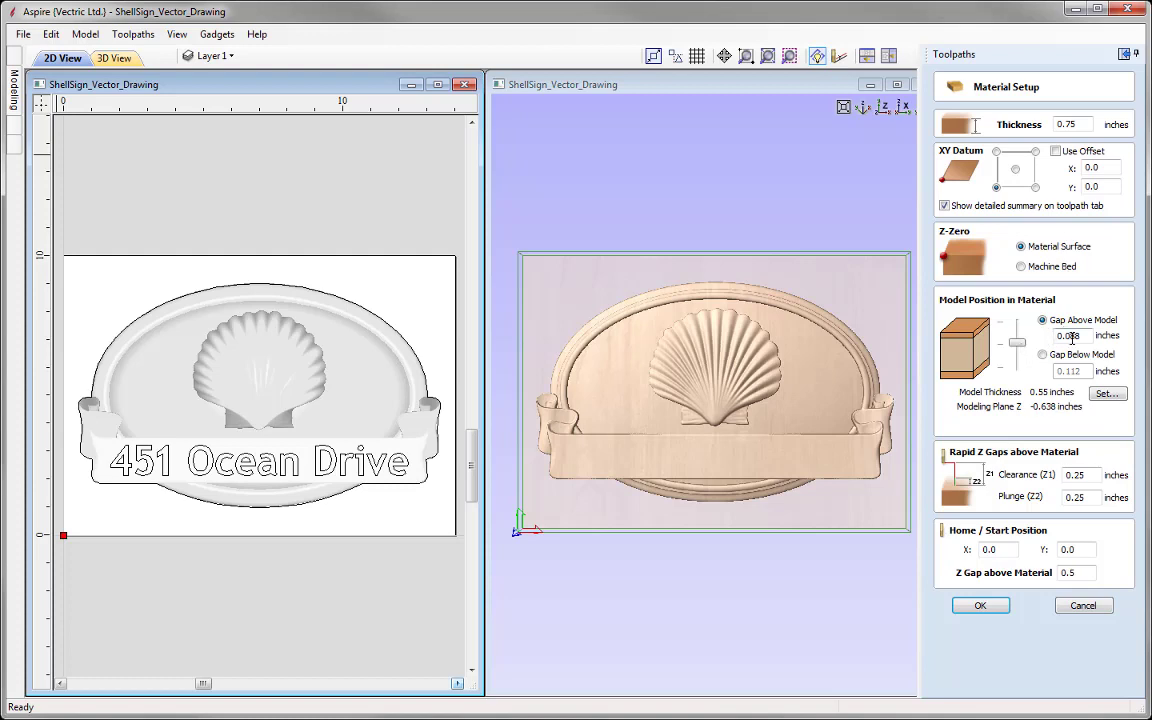
pyautogui.moveTo(1067, 337); pyautogui.dragTo(1080, 337)
pyautogui.write('5')
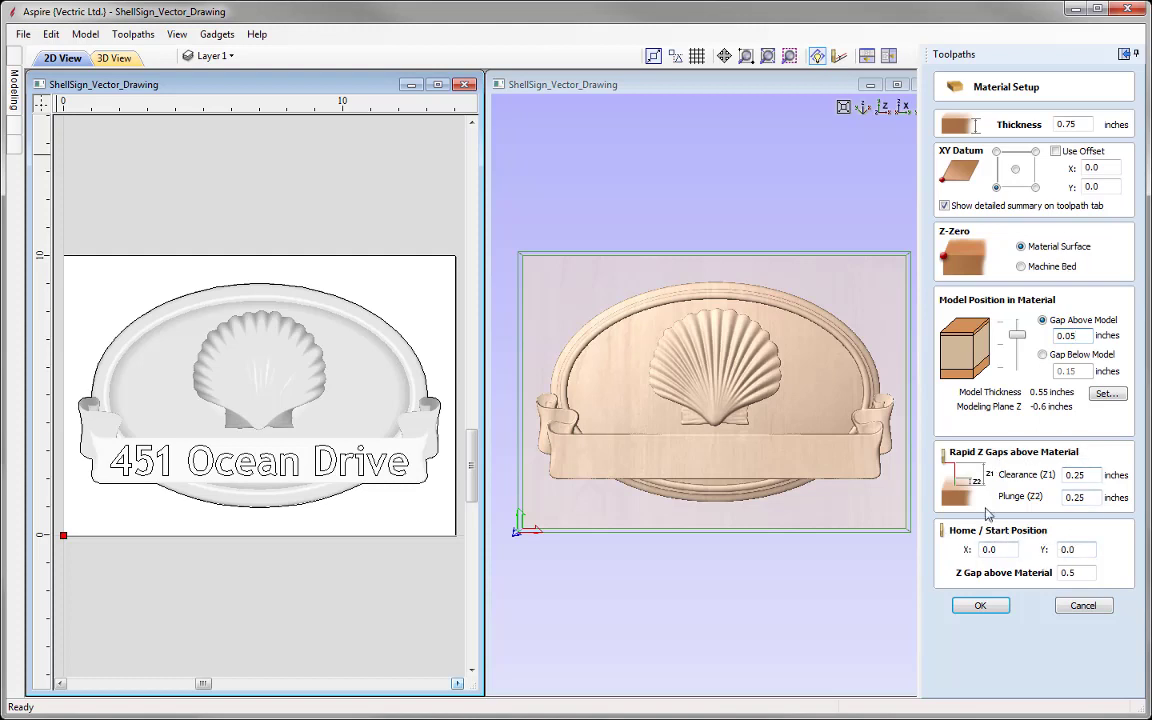
pyautogui.click(983, 608)
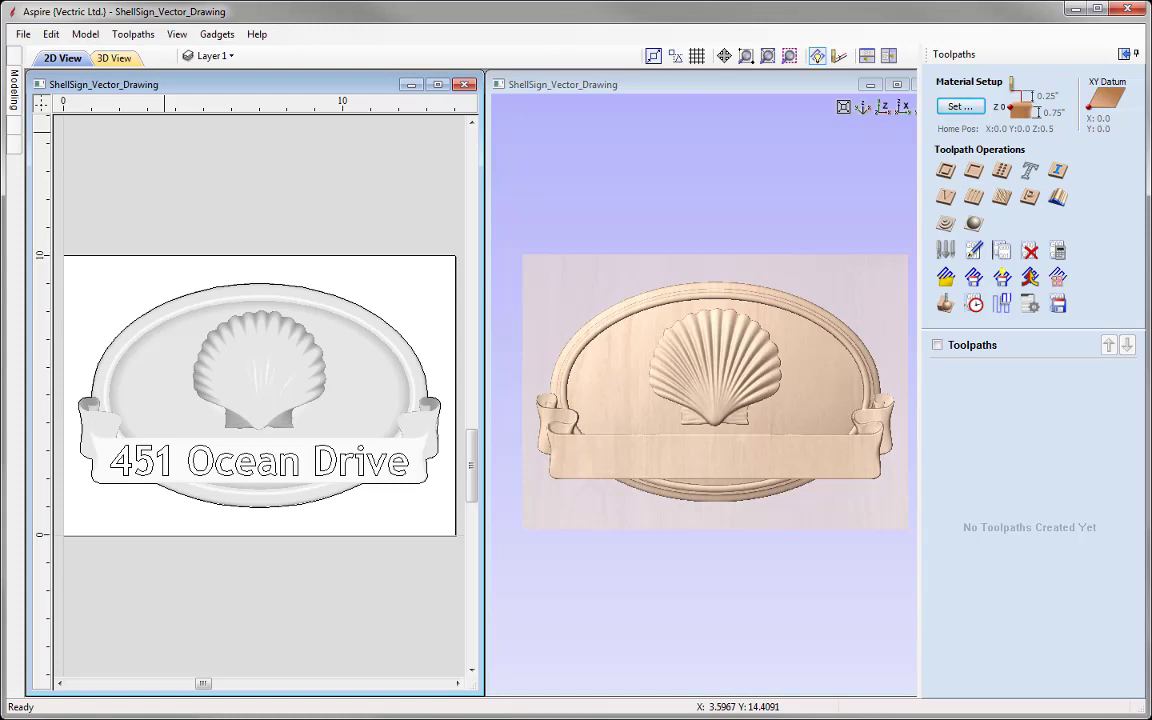
# Set up a rough machining toolpath limited to the sign's outer boundary vector, using the End Mill (0.25 inch).
pyautogui.click(98, 328)
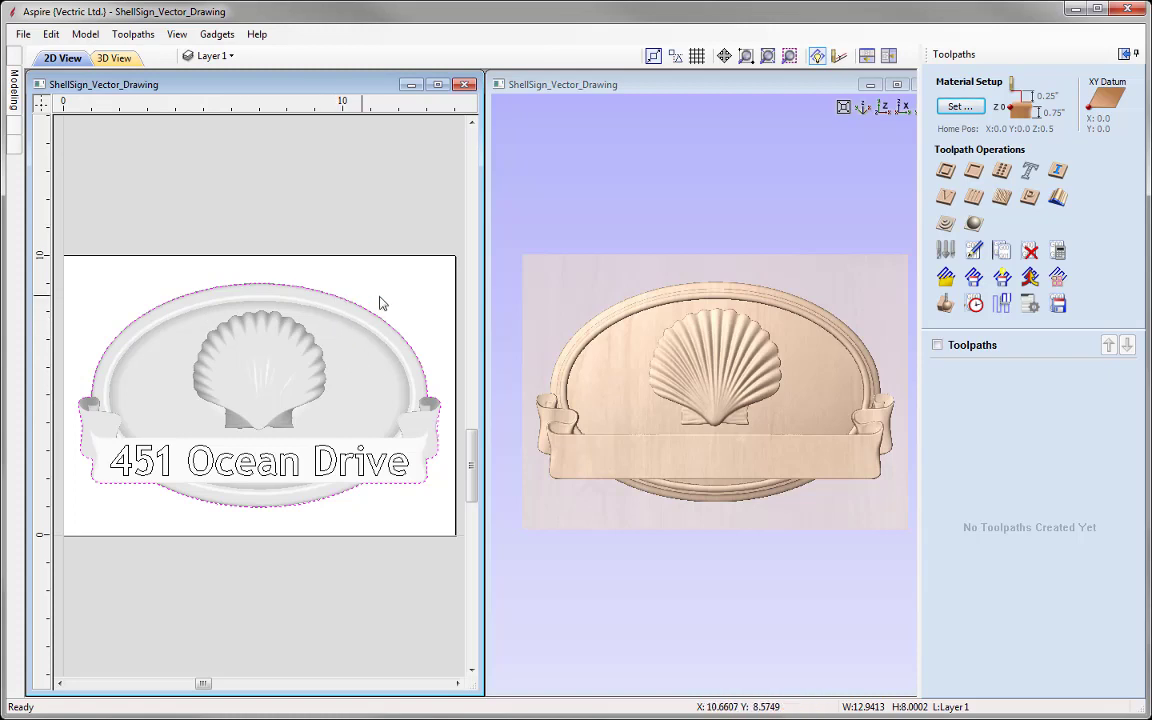
pyautogui.click(944, 224)
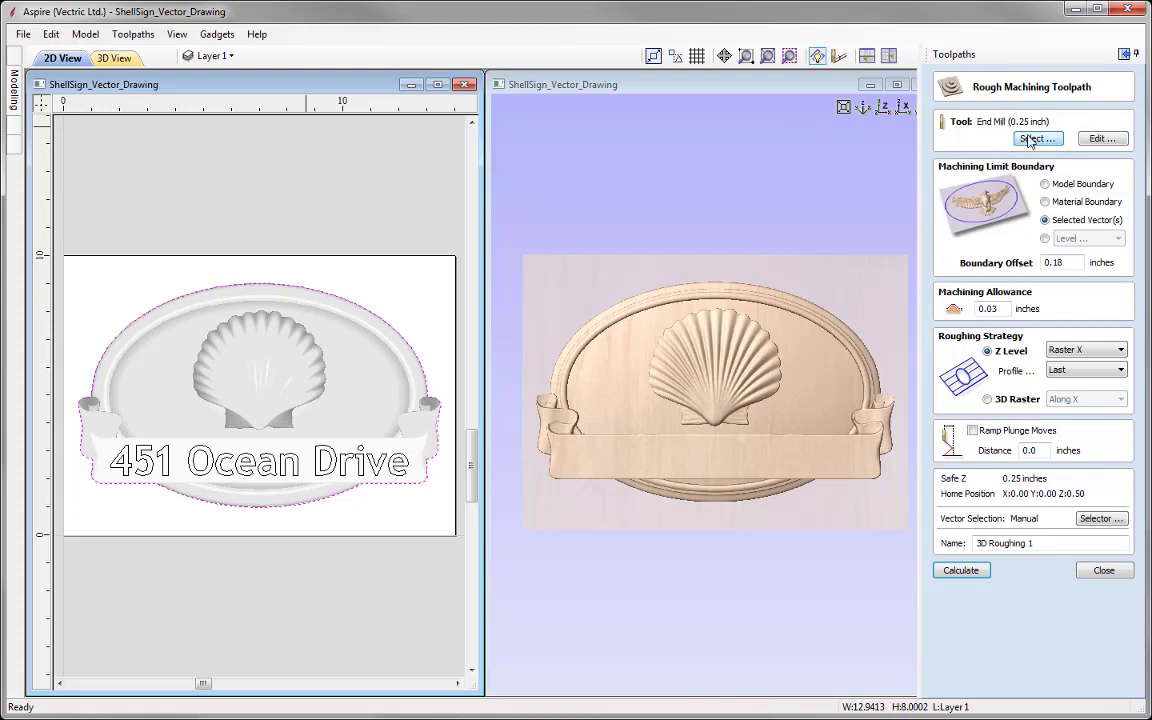
pyautogui.click(1037, 139)
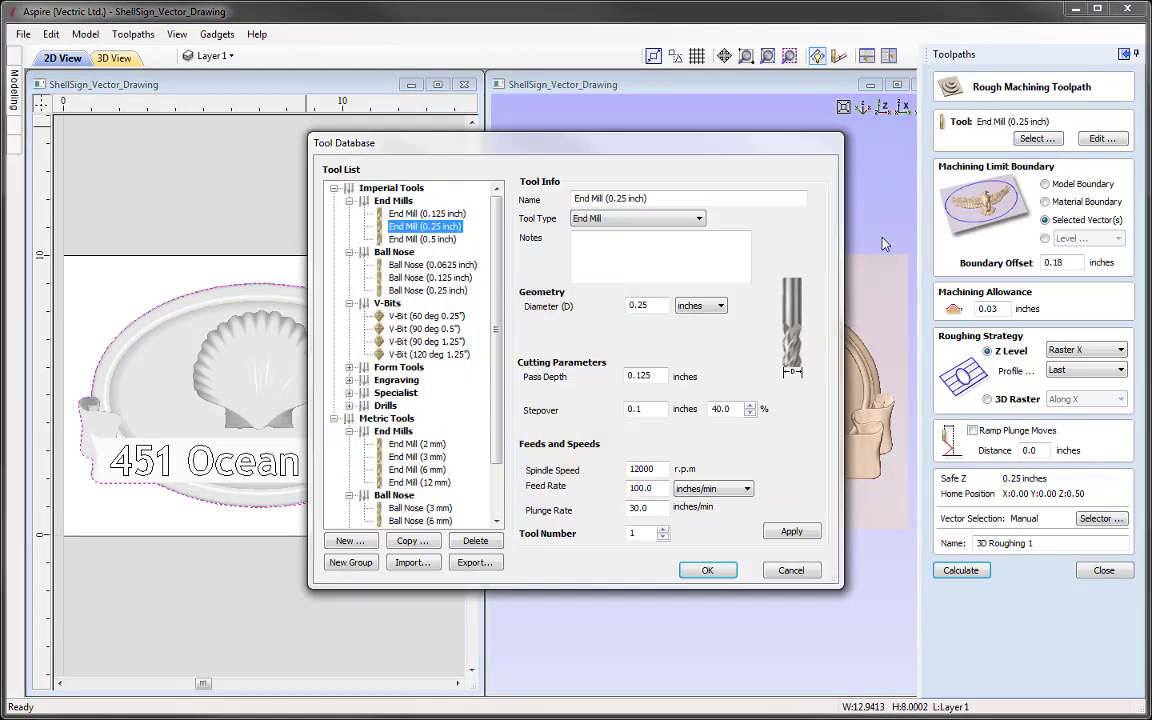
pyautogui.click(449, 216)
pyautogui.click(425, 264)
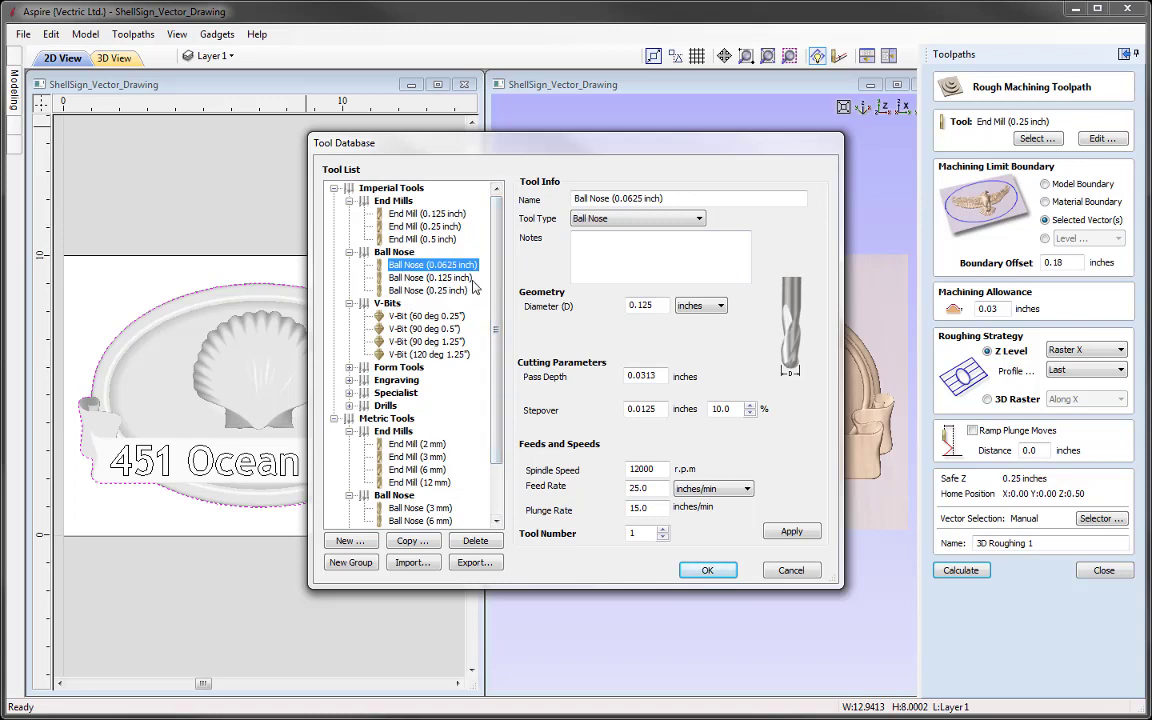
pyautogui.click(426, 227)
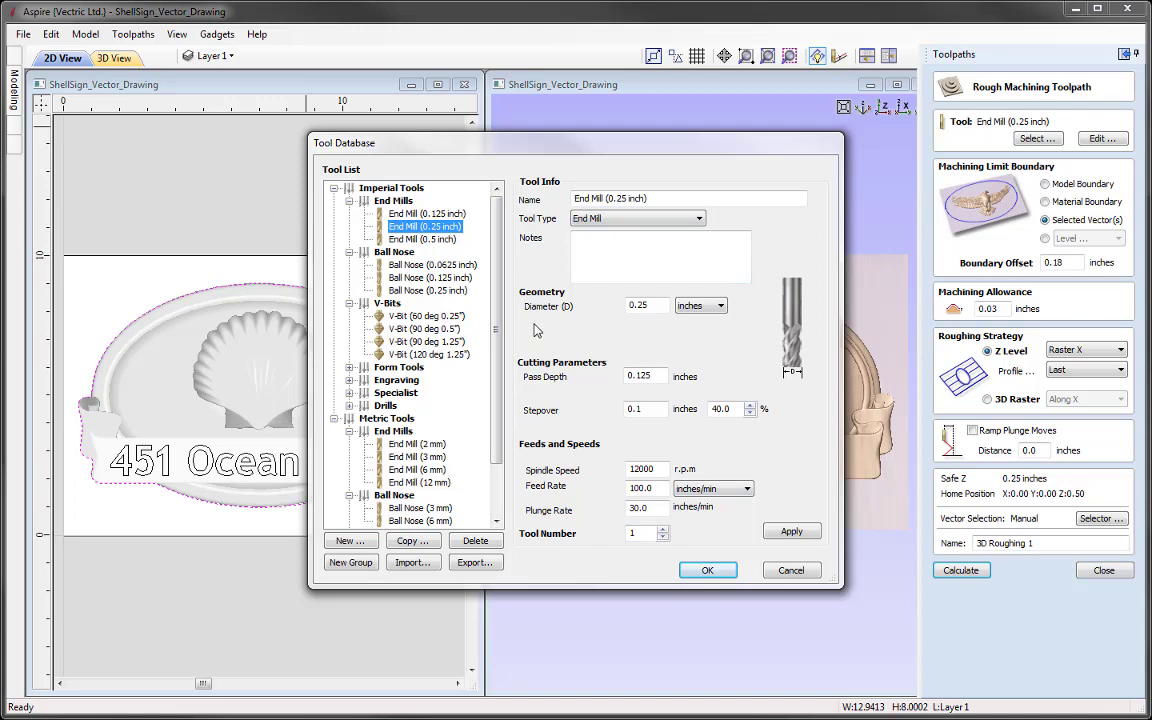
pyautogui.click(712, 573)
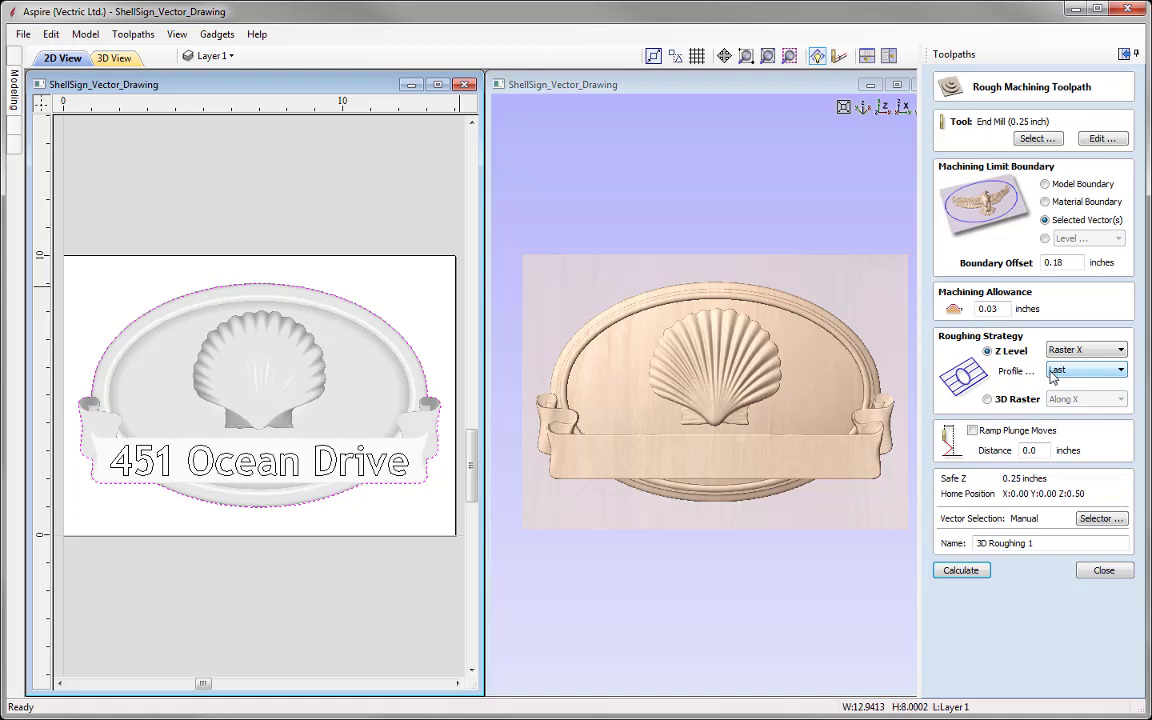
# Name the roughing toolpath 3D Roughing Sign and calculate it.
pyautogui.click(1058, 543)
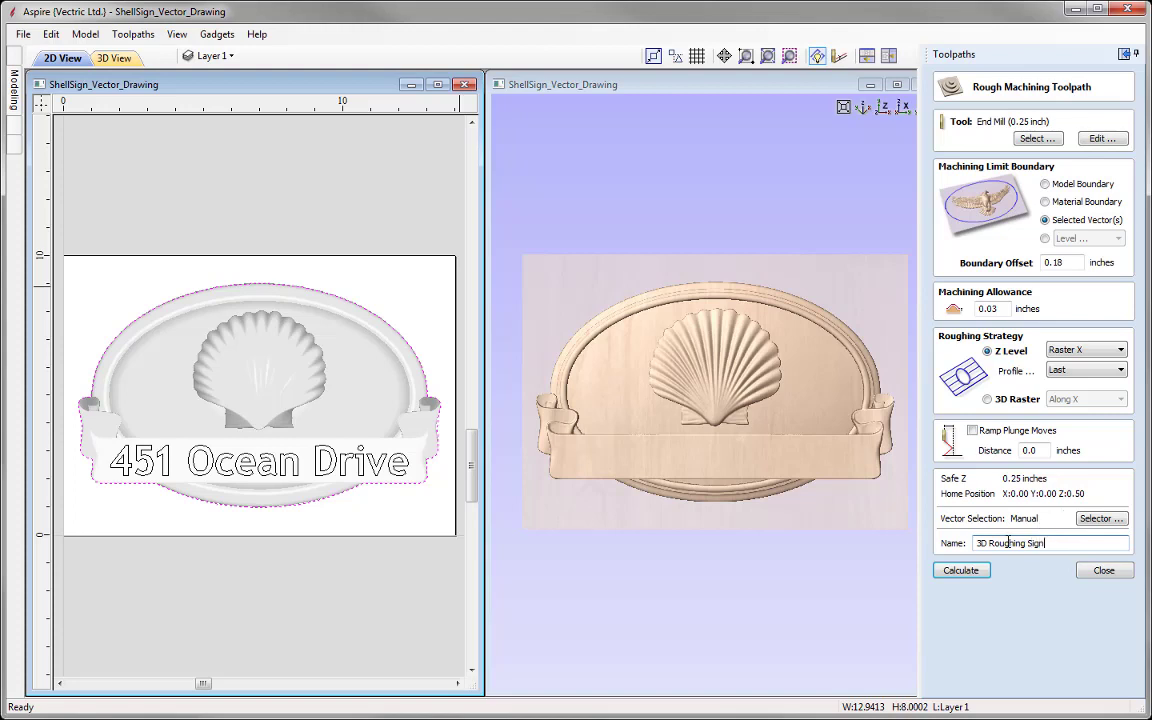
pyautogui.click(961, 570)
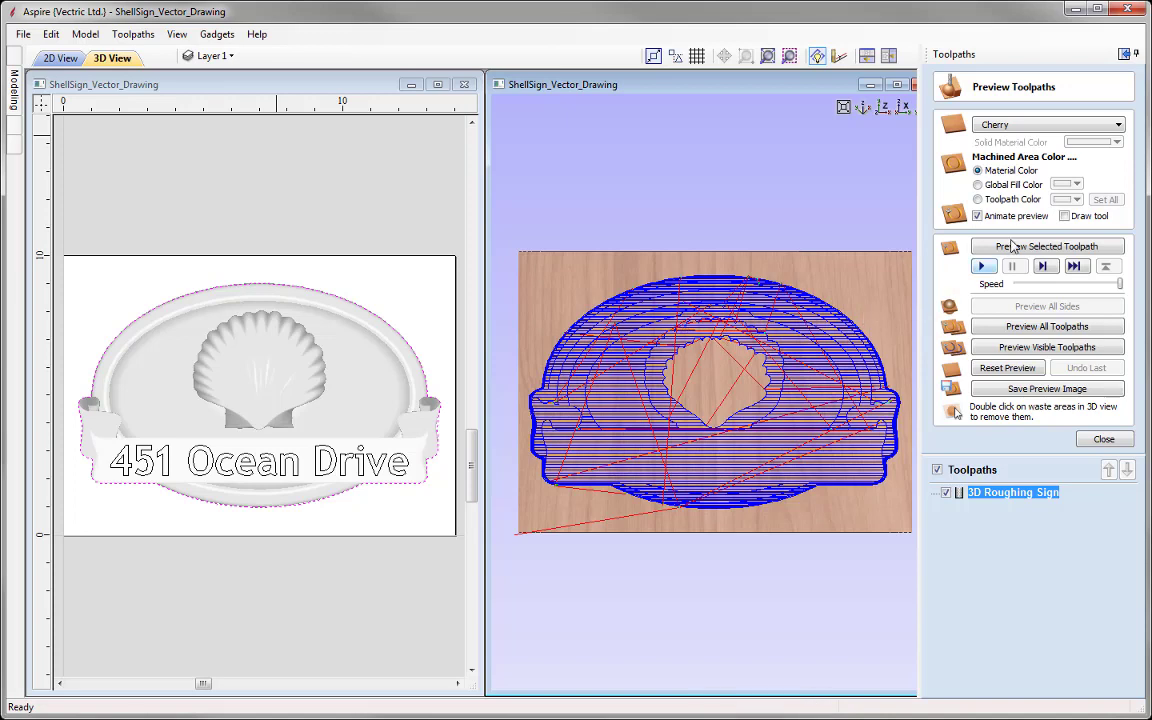
# Preview the roughing cut in cherry, inspect it enlarged and from an angle, restore the top-down view and close the preview.
pyautogui.click(1012, 246)
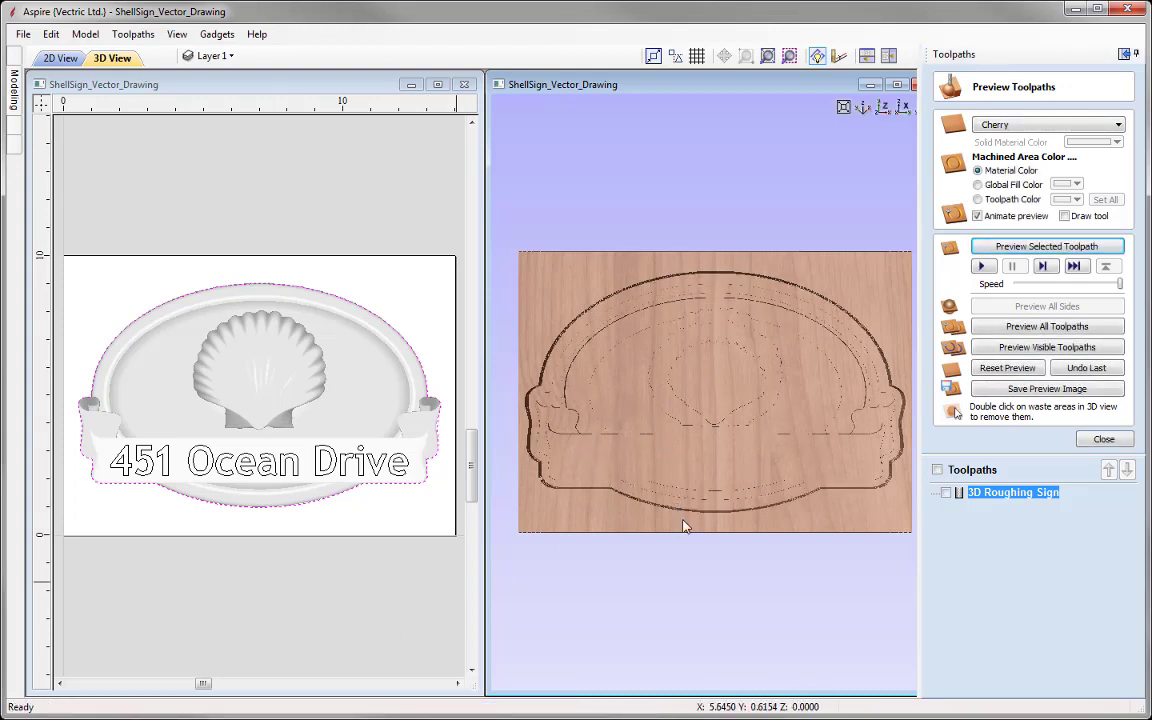
pyautogui.doubleClick(800, 84)
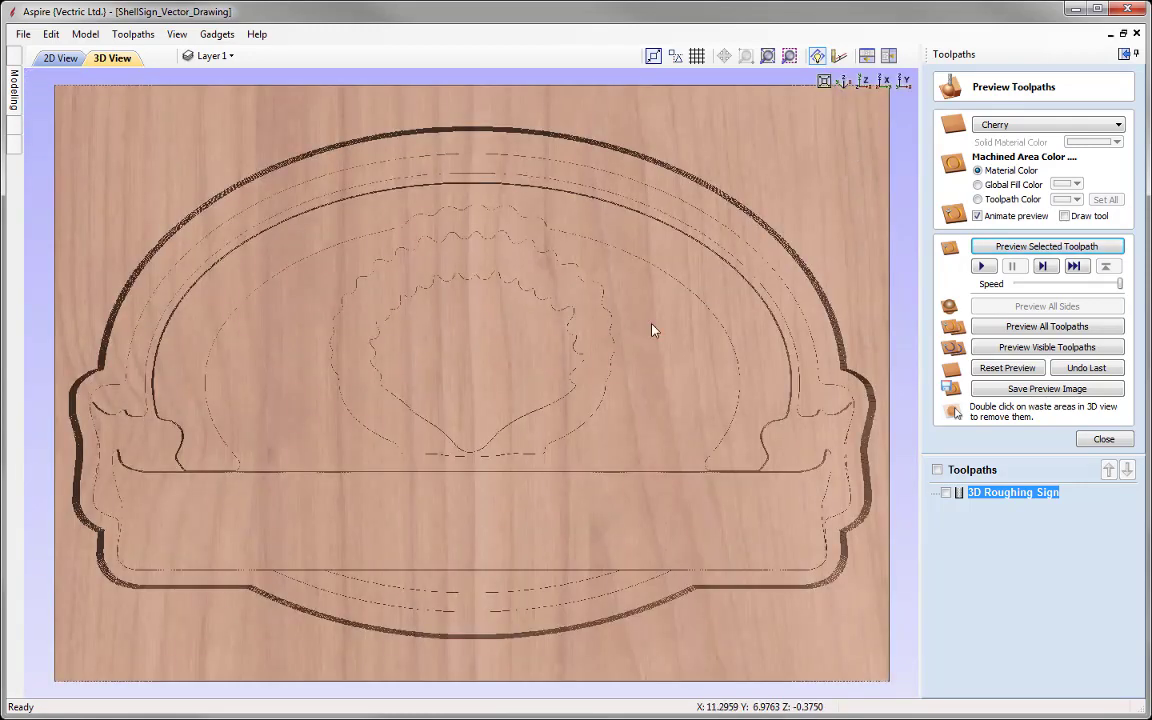
pyautogui.moveTo(381, 576); pyautogui.dragTo(514, 478)
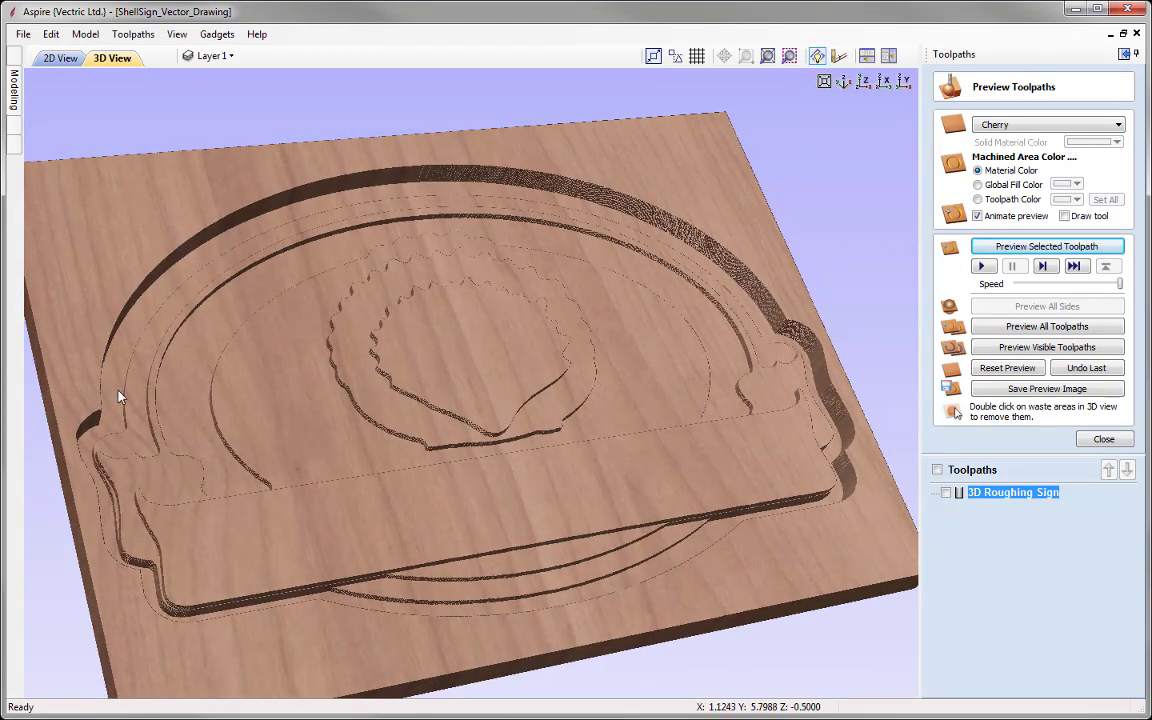
pyautogui.moveTo(515, 472); pyautogui.dragTo(420, 534)
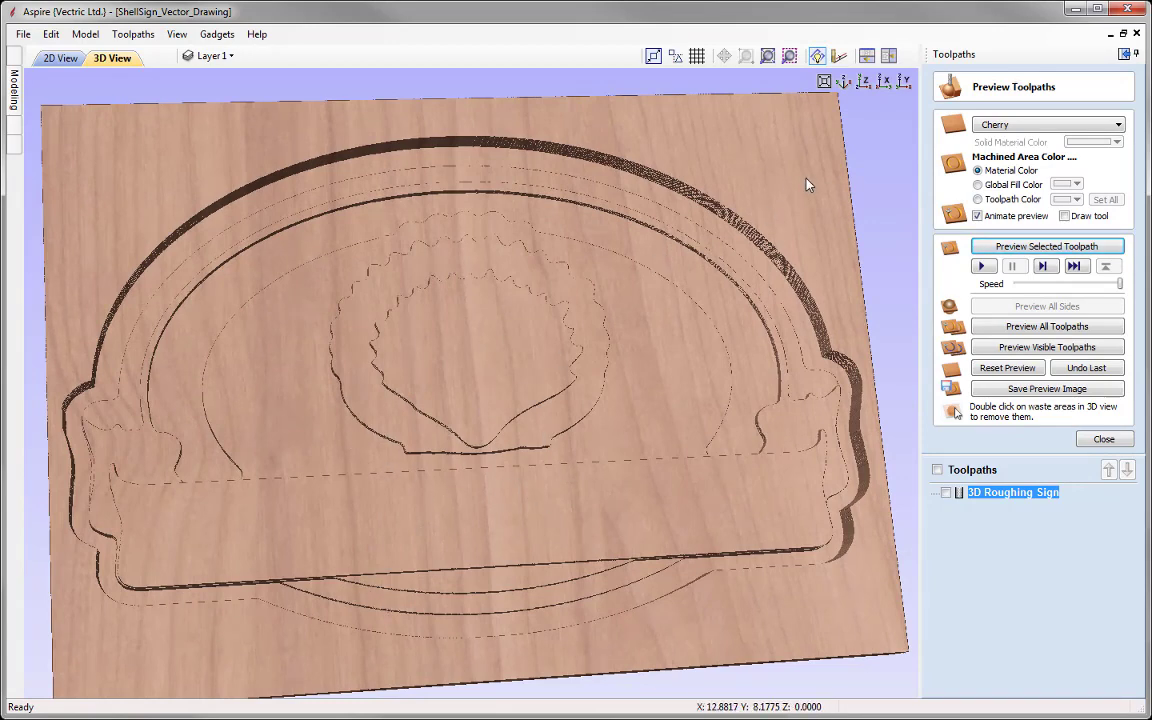
pyautogui.click(863, 81)
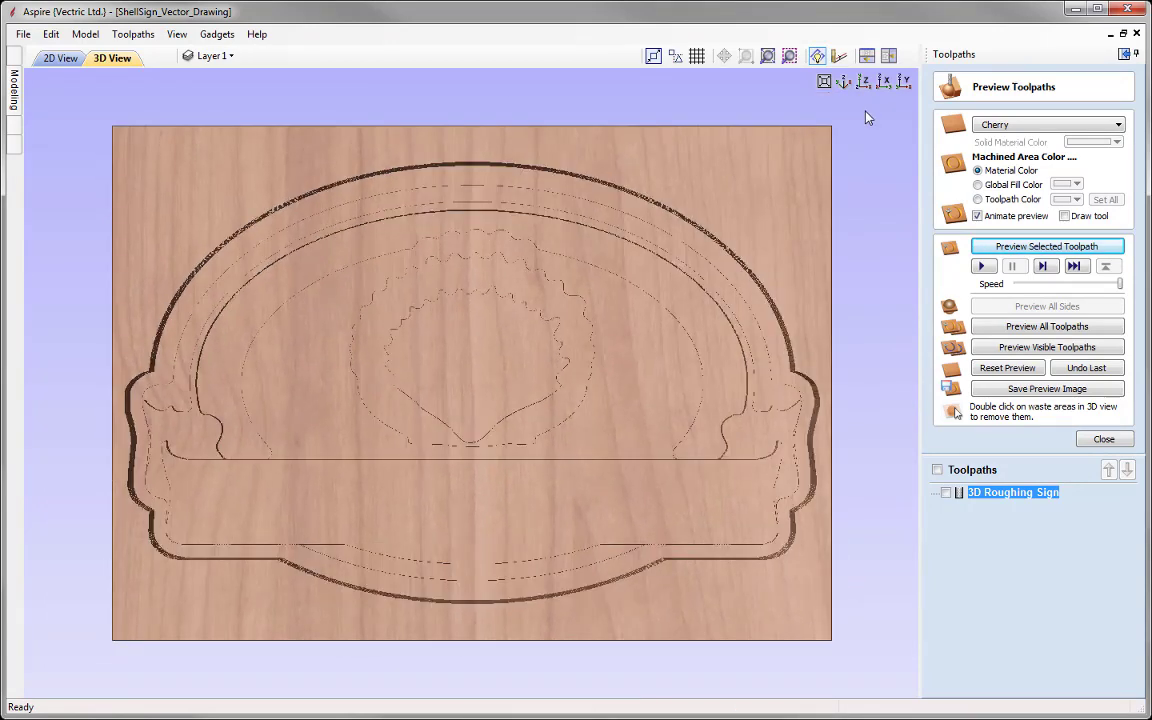
pyautogui.click(1103, 439)
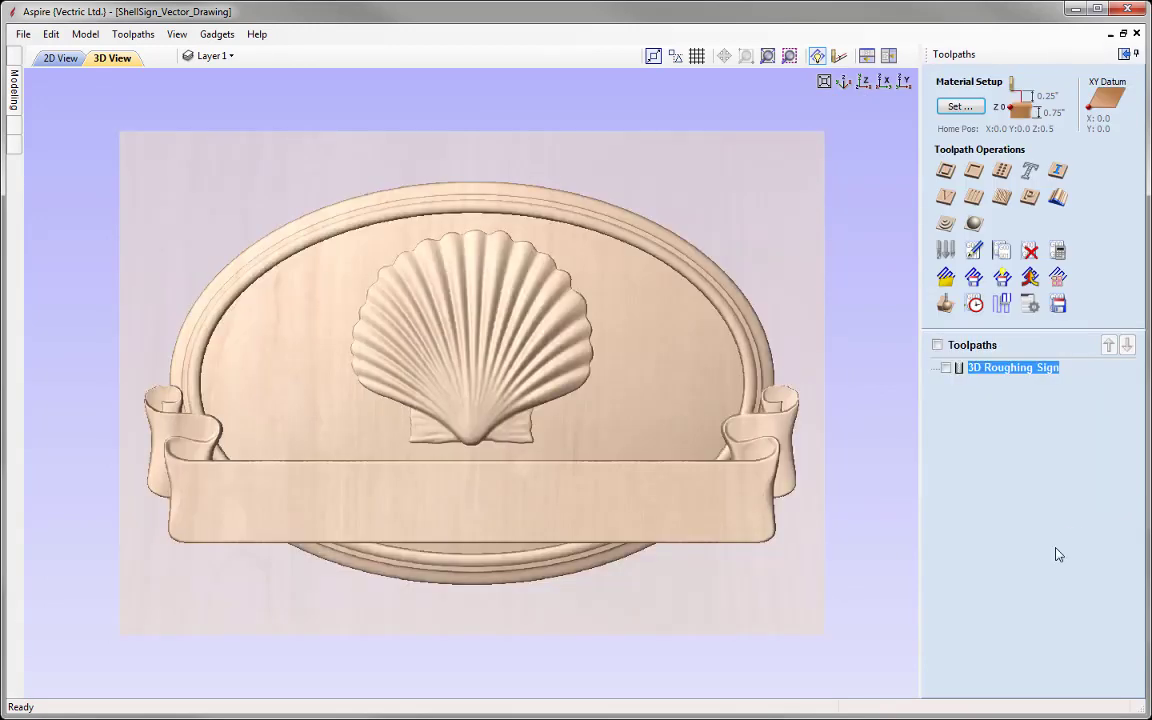
# Create a finish machining toolpath inside the sign's outer boundary with the Ball Nose (0.125 inch) and 0.08 inch boundary offset, named 3D Finish Sign, and calculate it.
pyautogui.click(888, 55)
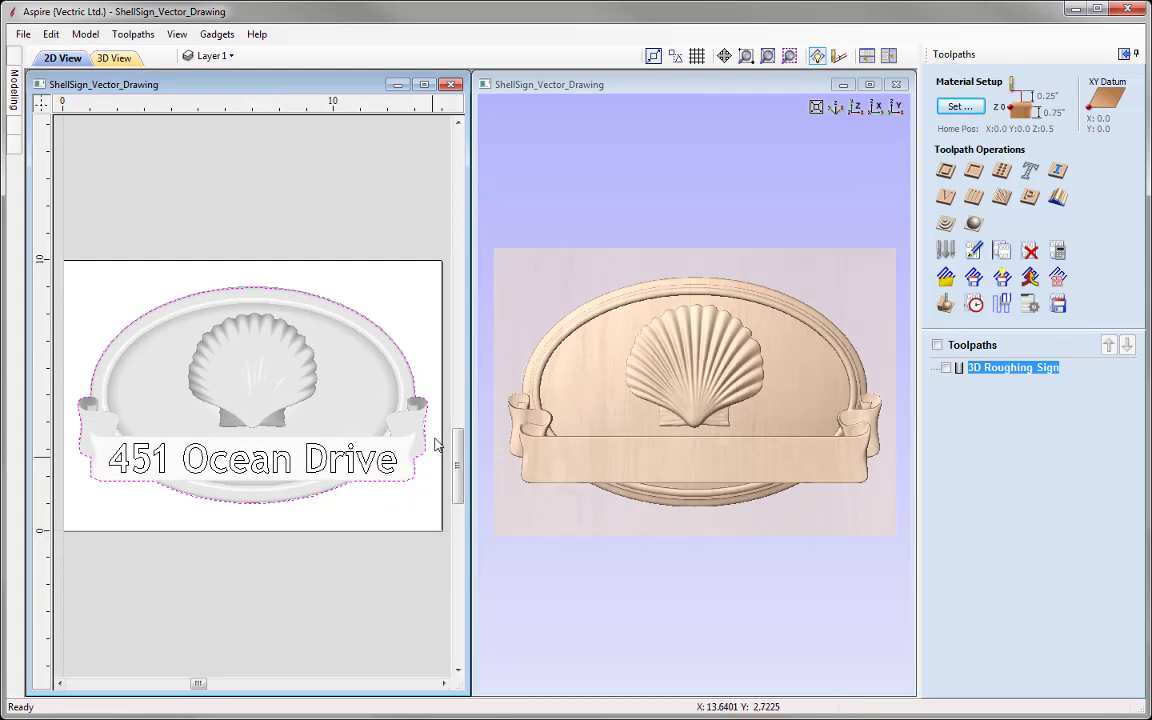
pyautogui.click(973, 224)
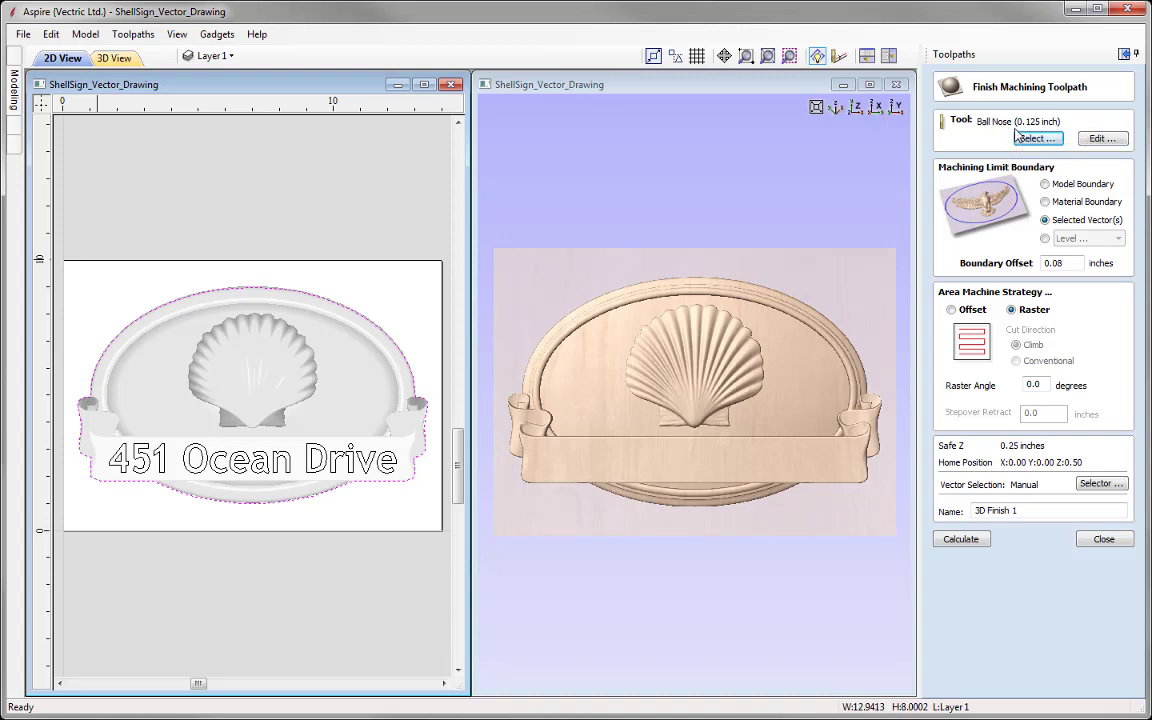
pyautogui.click(1102, 138)
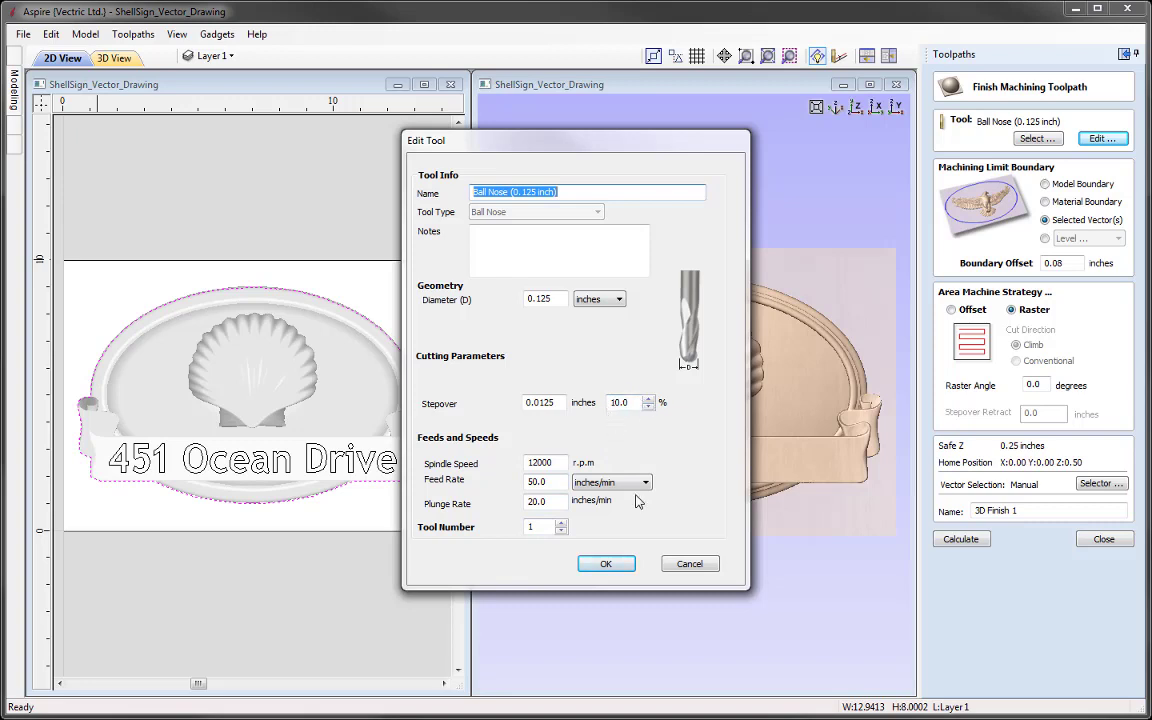
pyautogui.click(605, 566)
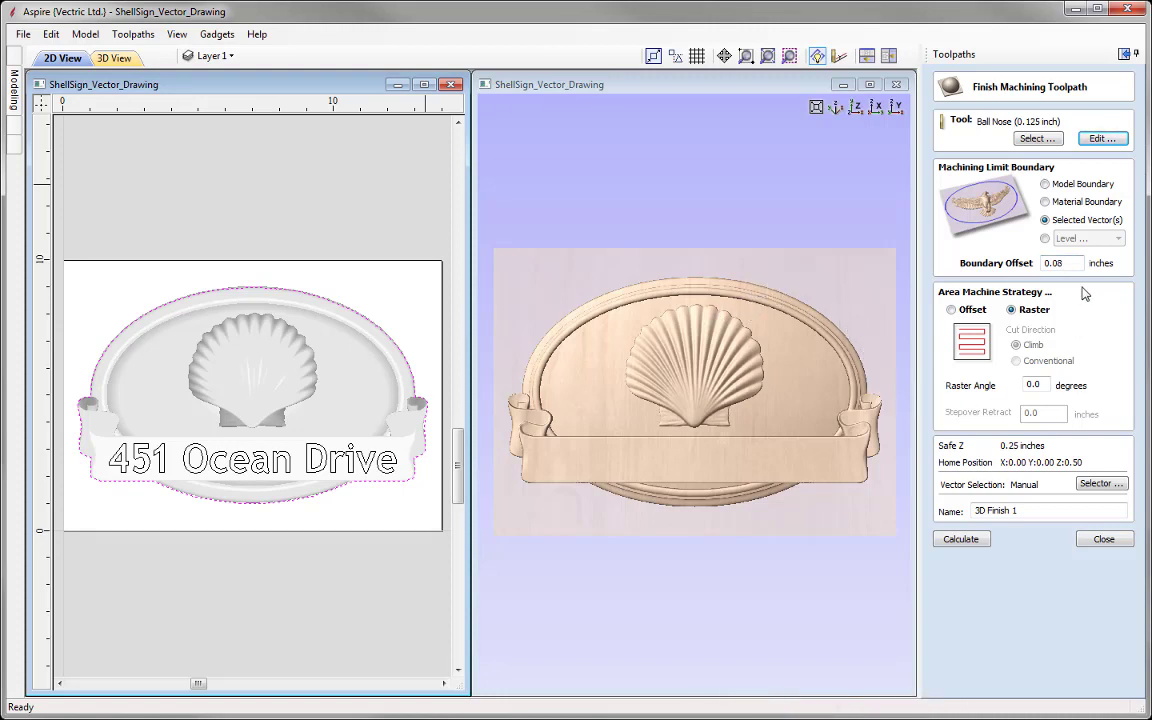
pyautogui.click(1062, 264)
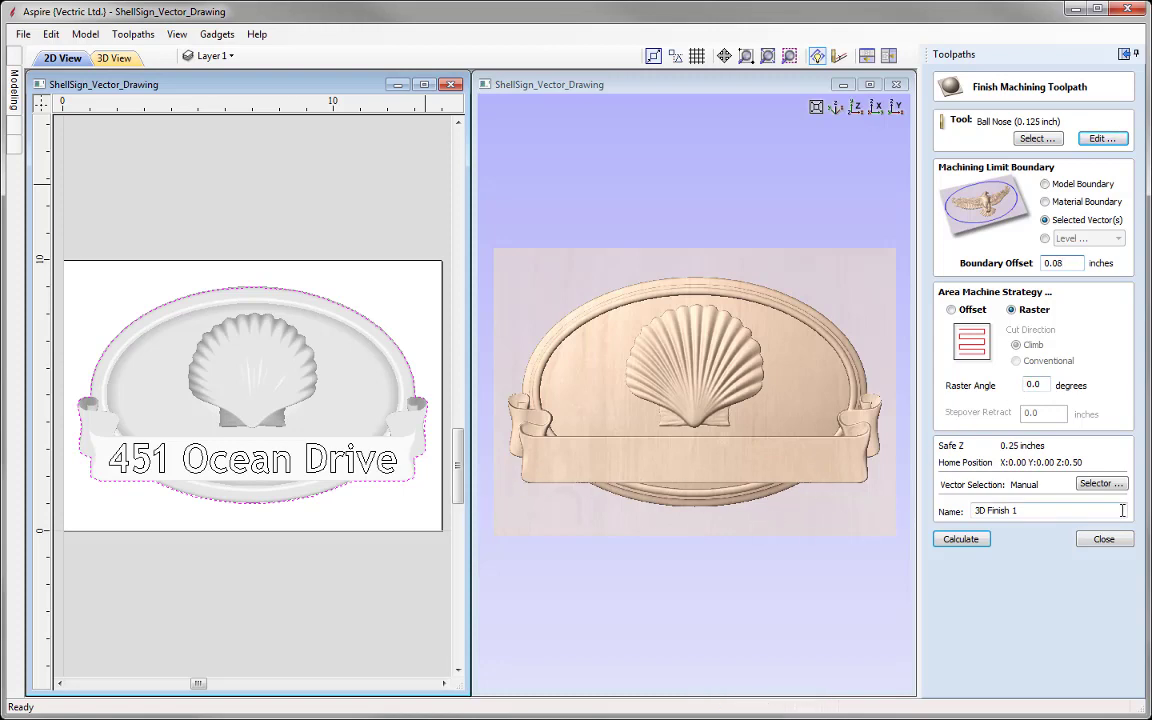
pyautogui.click(1027, 510)
pyautogui.click(955, 539)
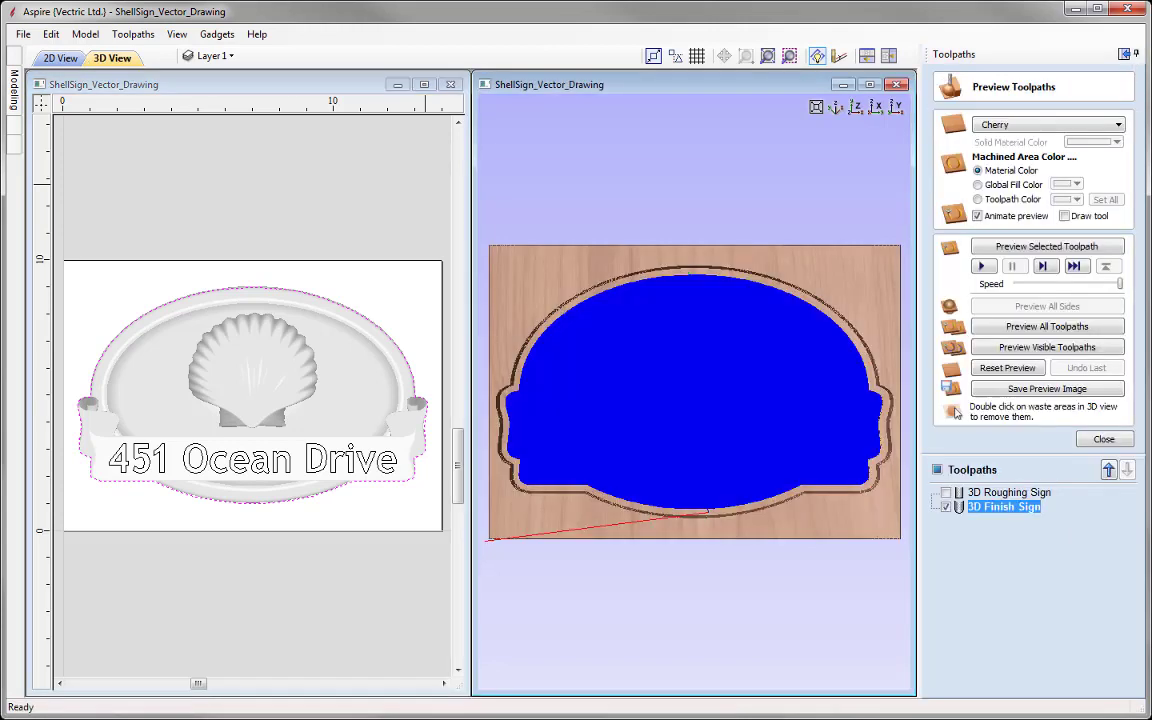
# Preview the finishing cut, inspect it enlarged and from an angle, restore the top-down view beside the 2D drawing and close the preview.
pyautogui.scroll(5, 743, 450)
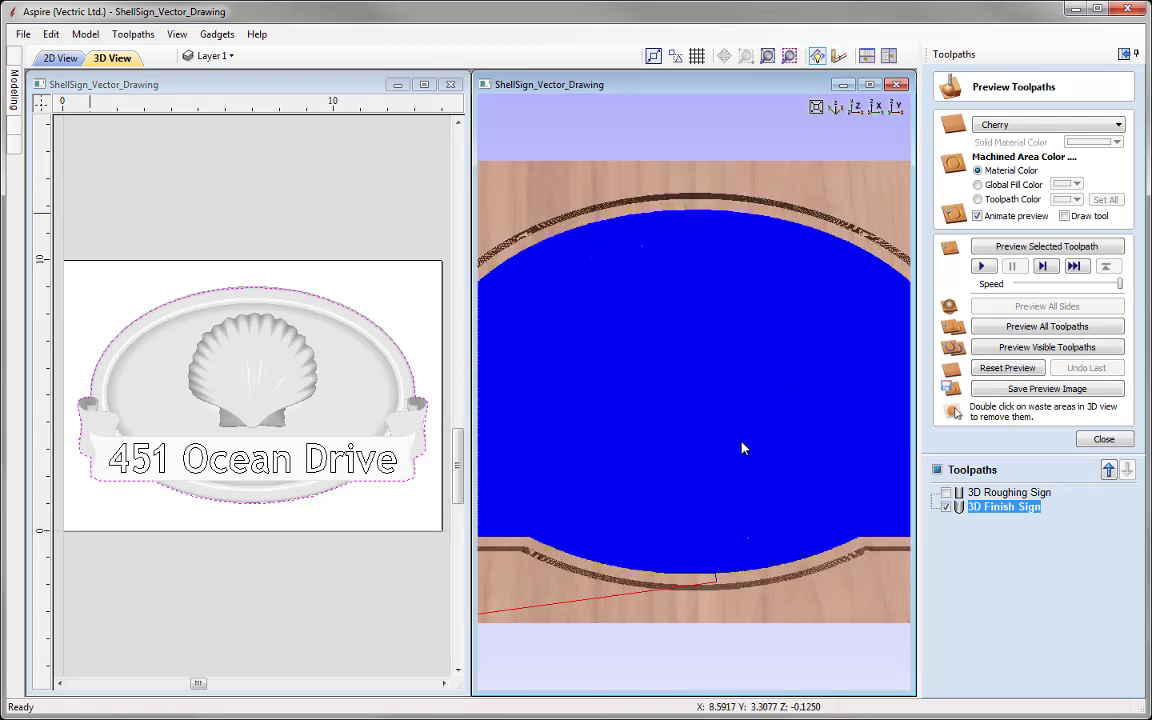
pyautogui.scroll(2, 743, 450)
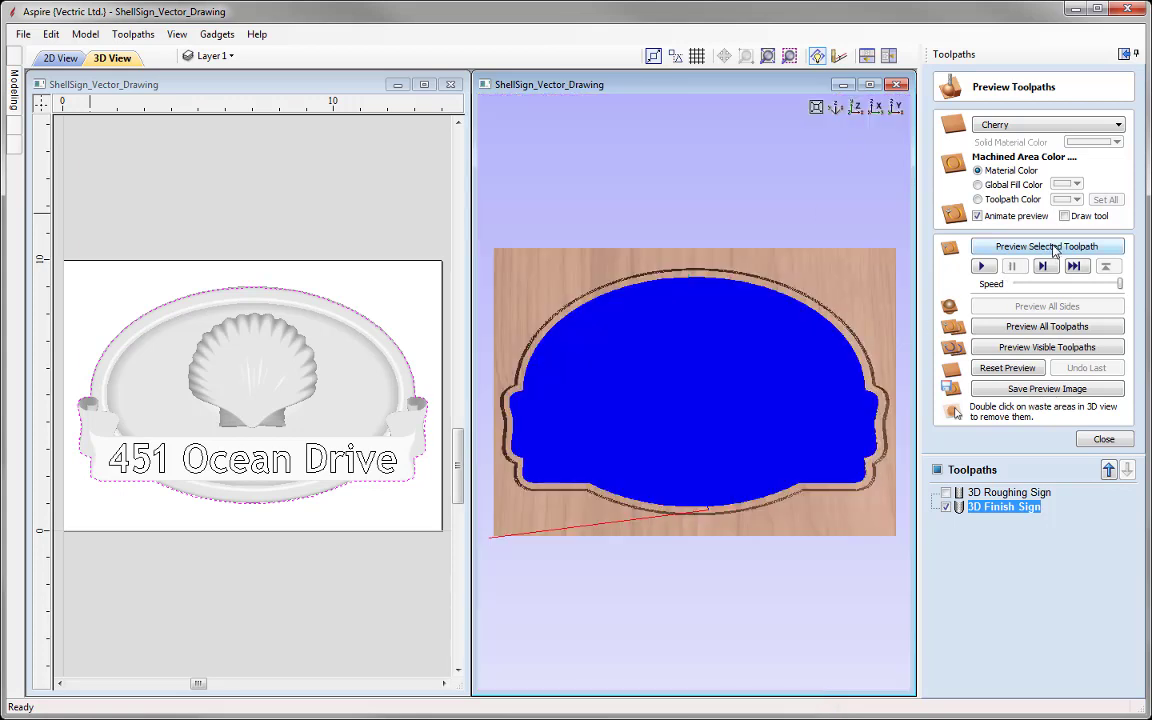
pyautogui.click(1050, 247)
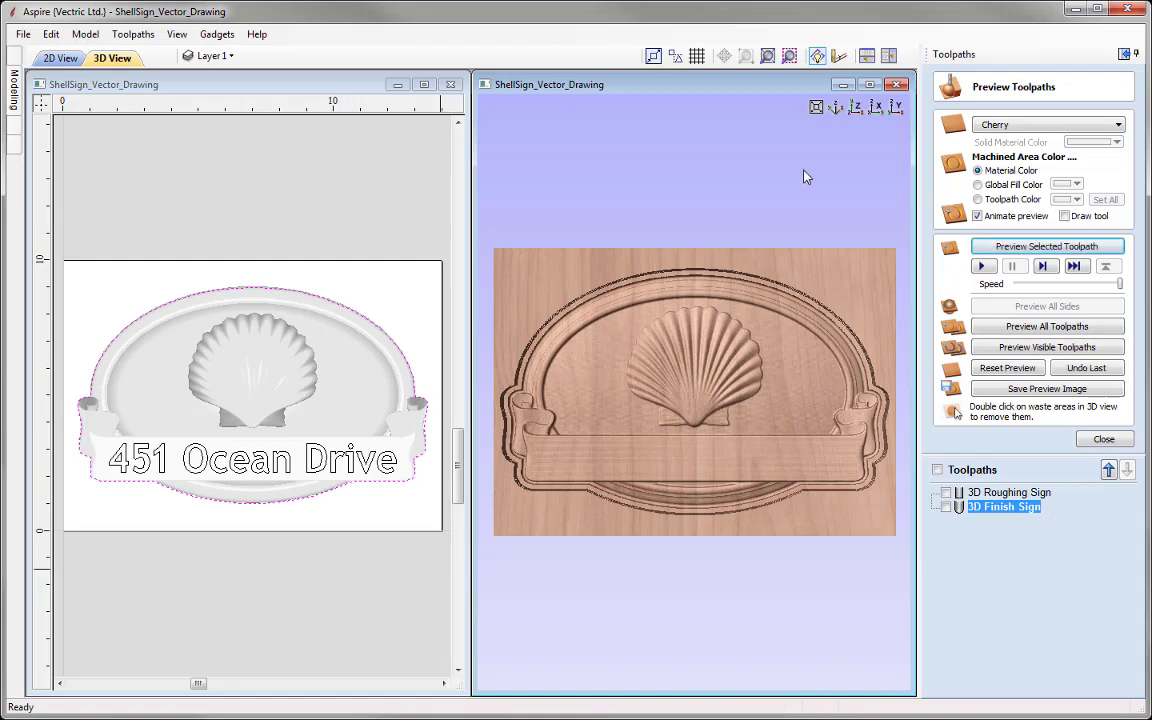
pyautogui.click(869, 84)
pyautogui.moveTo(686, 290); pyautogui.dragTo(520, 450)
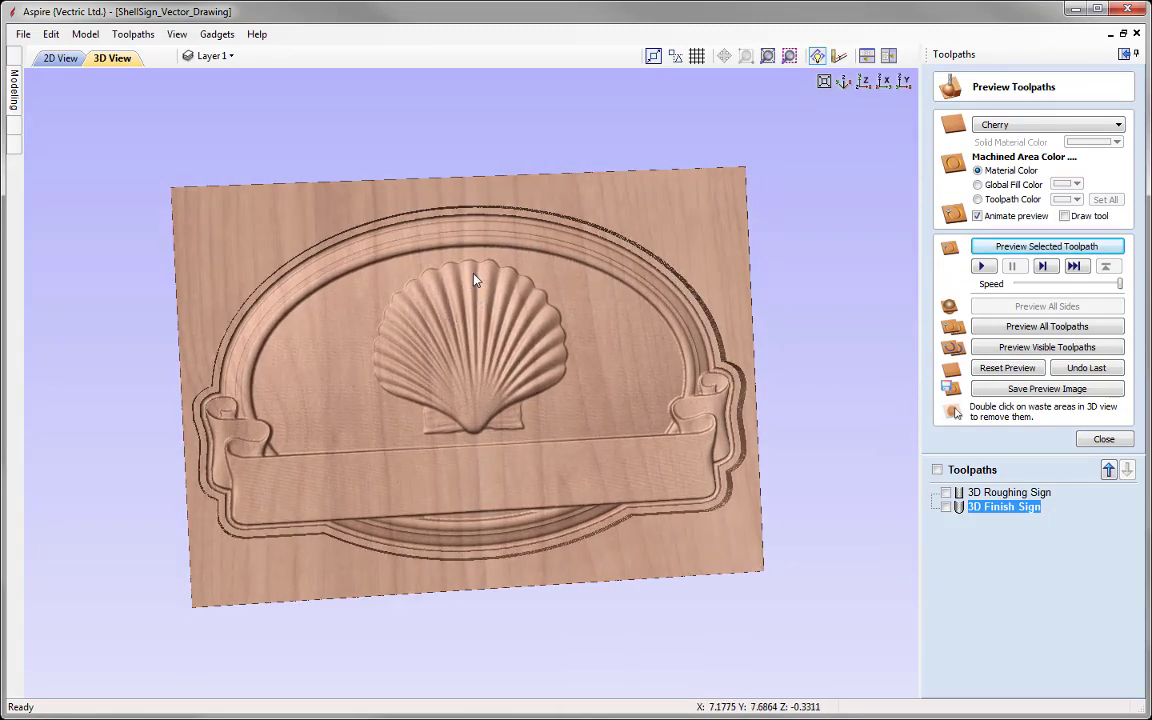
pyautogui.moveTo(463, 386); pyautogui.dragTo(494, 463)
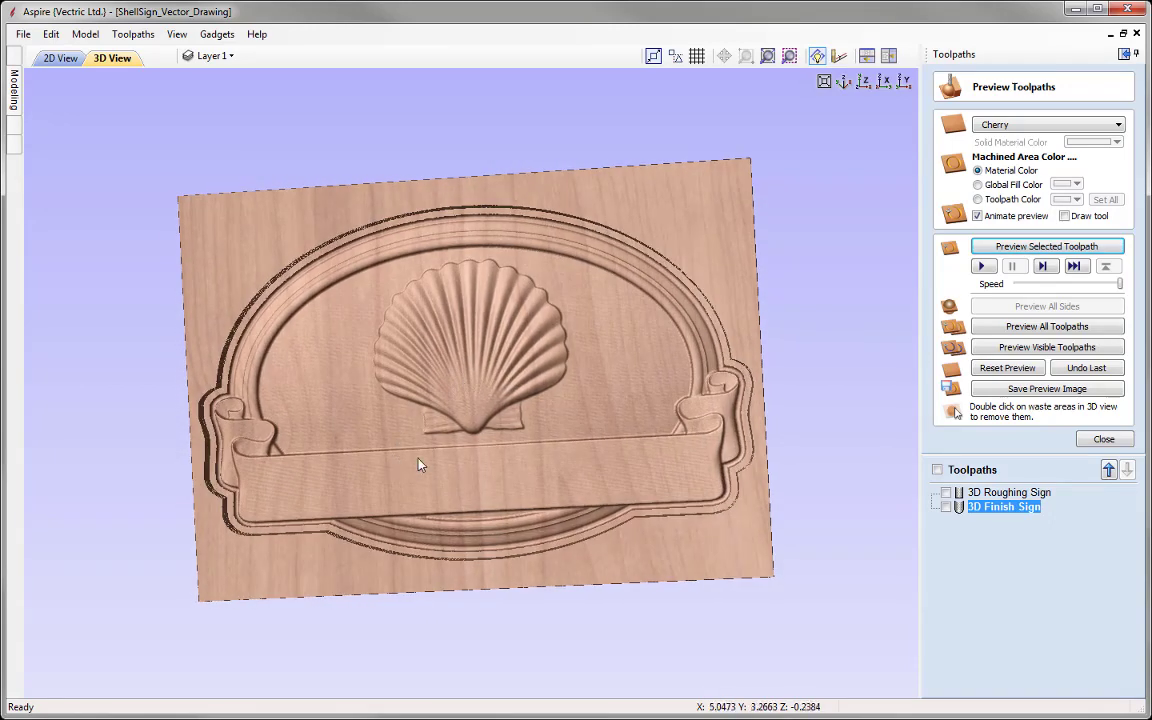
pyautogui.click(863, 82)
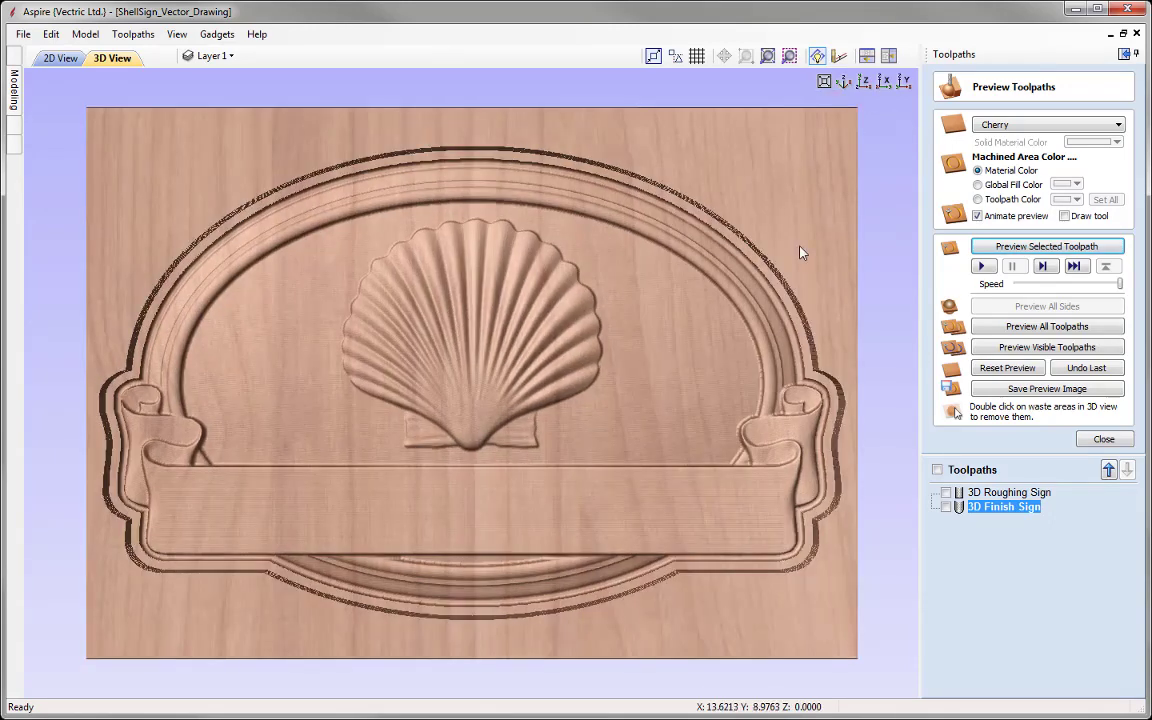
pyautogui.click(889, 55)
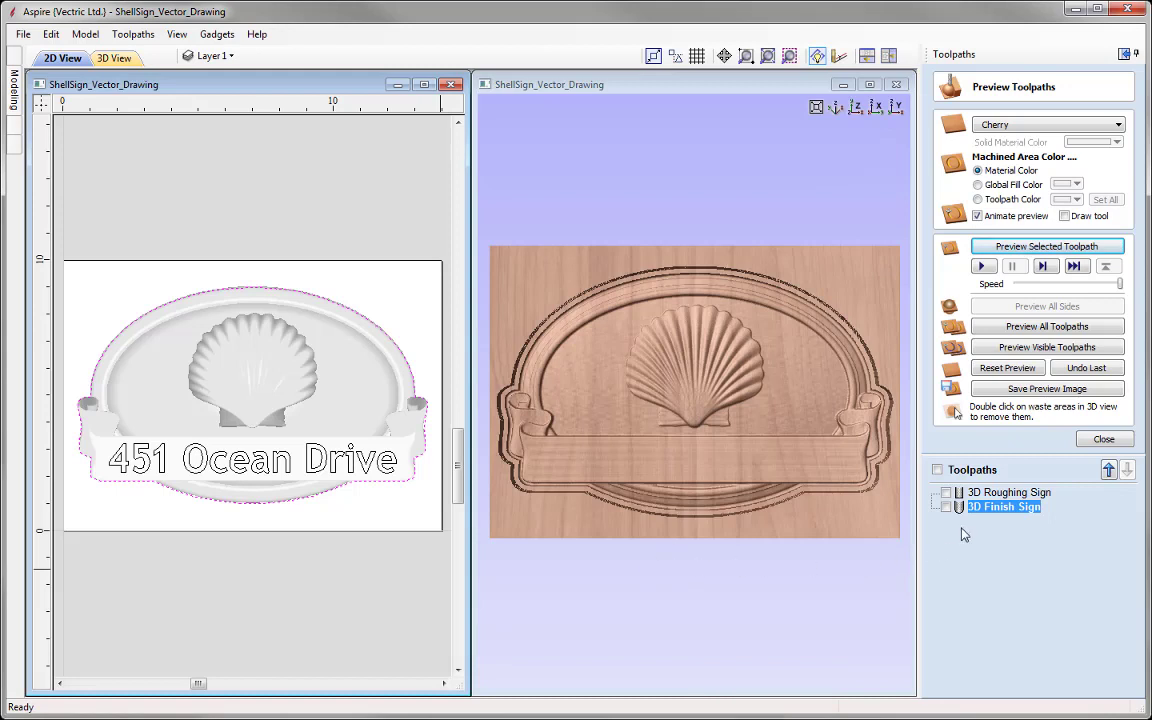
pyautogui.click(1104, 440)
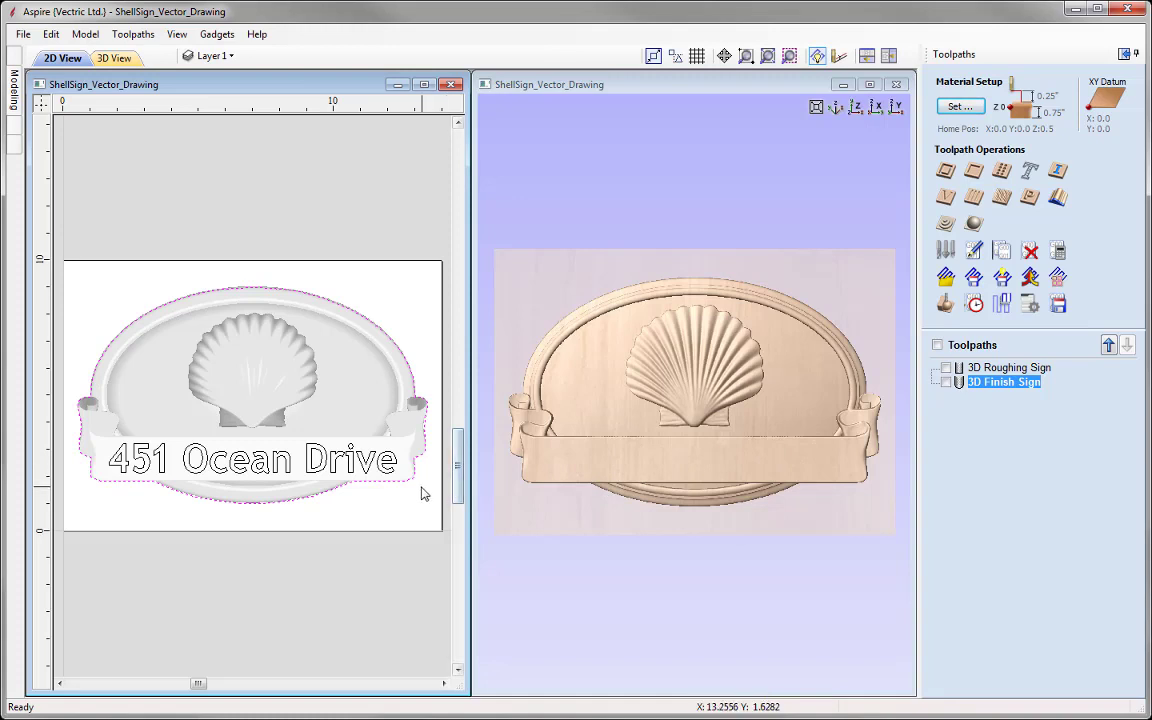
# Set up a V-carve toolpath for the banner lettering with a start depth of 0.0 inches, using the V-Bit (90 deg 0.5").
pyautogui.click(393, 470)
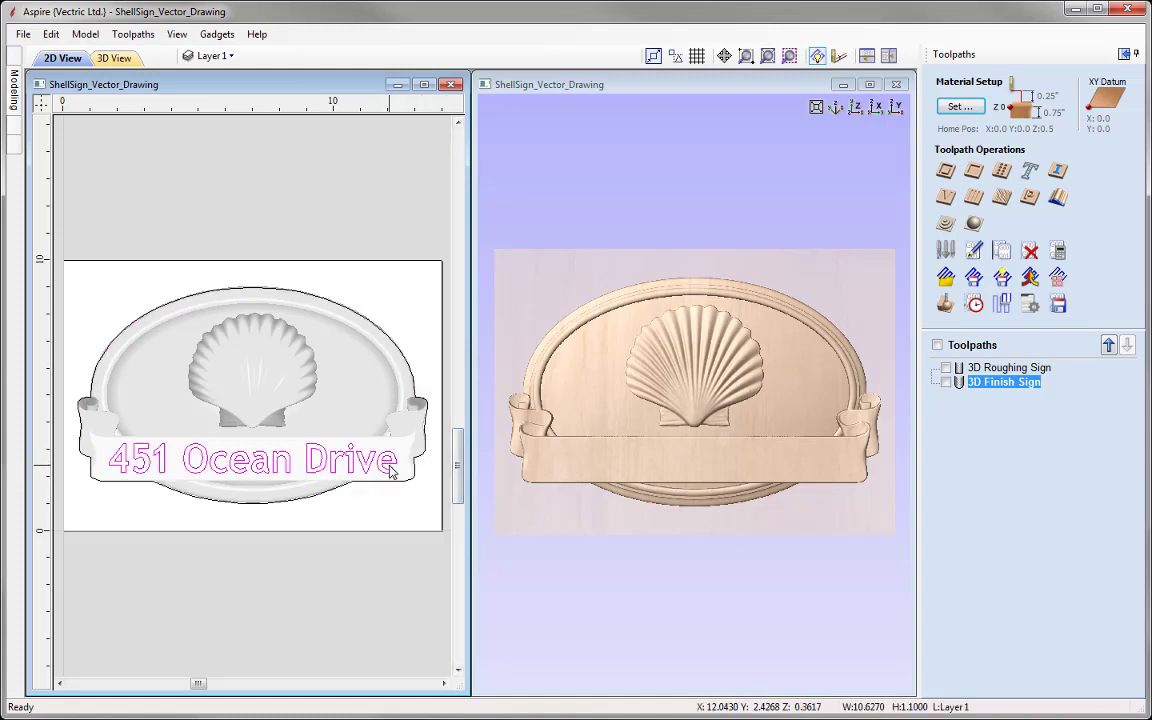
pyautogui.click(945, 197)
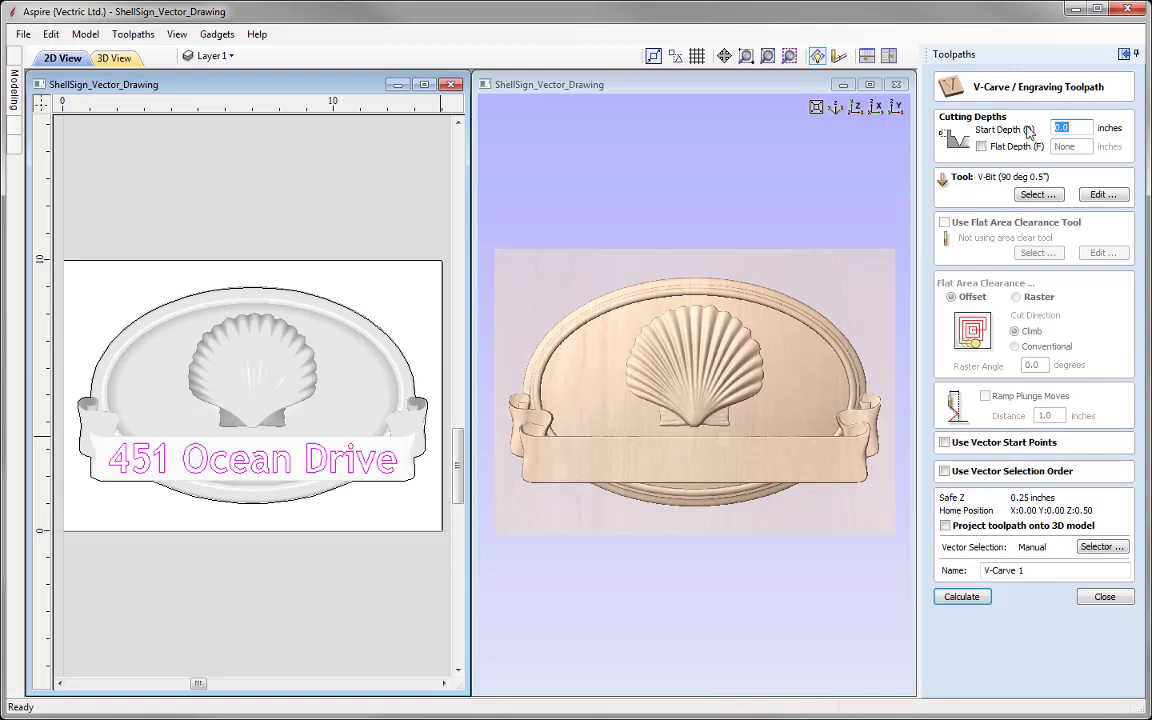
pyautogui.write('0.0')
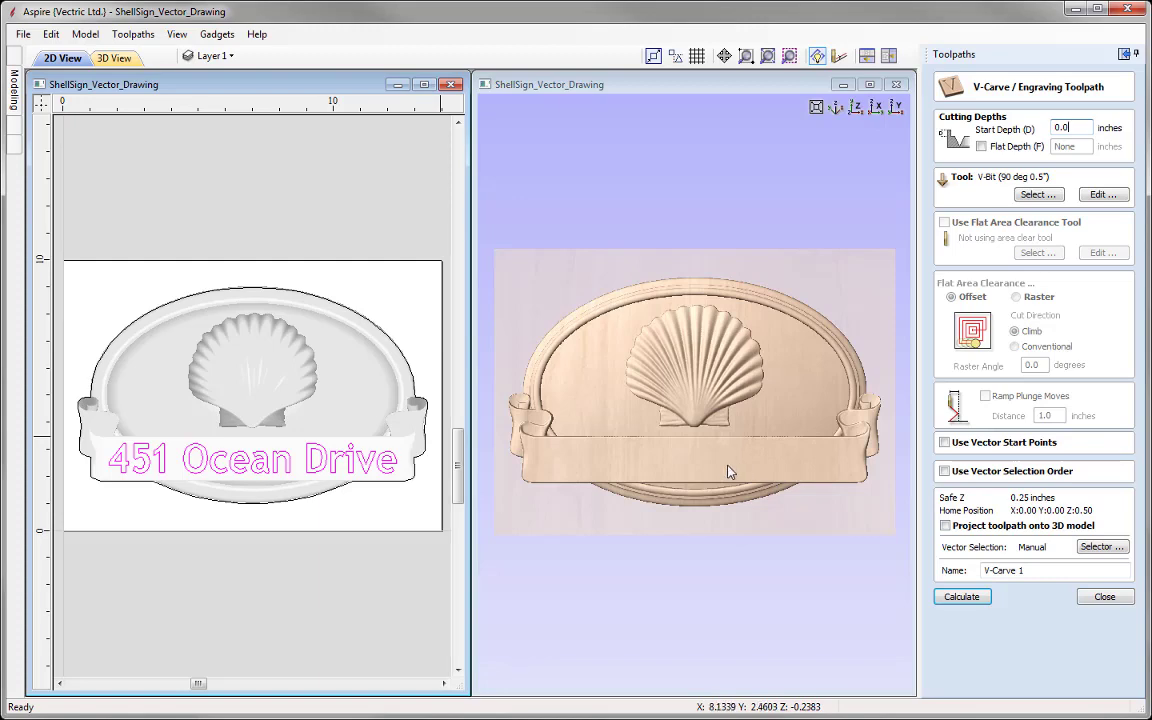
pyautogui.click(1037, 194)
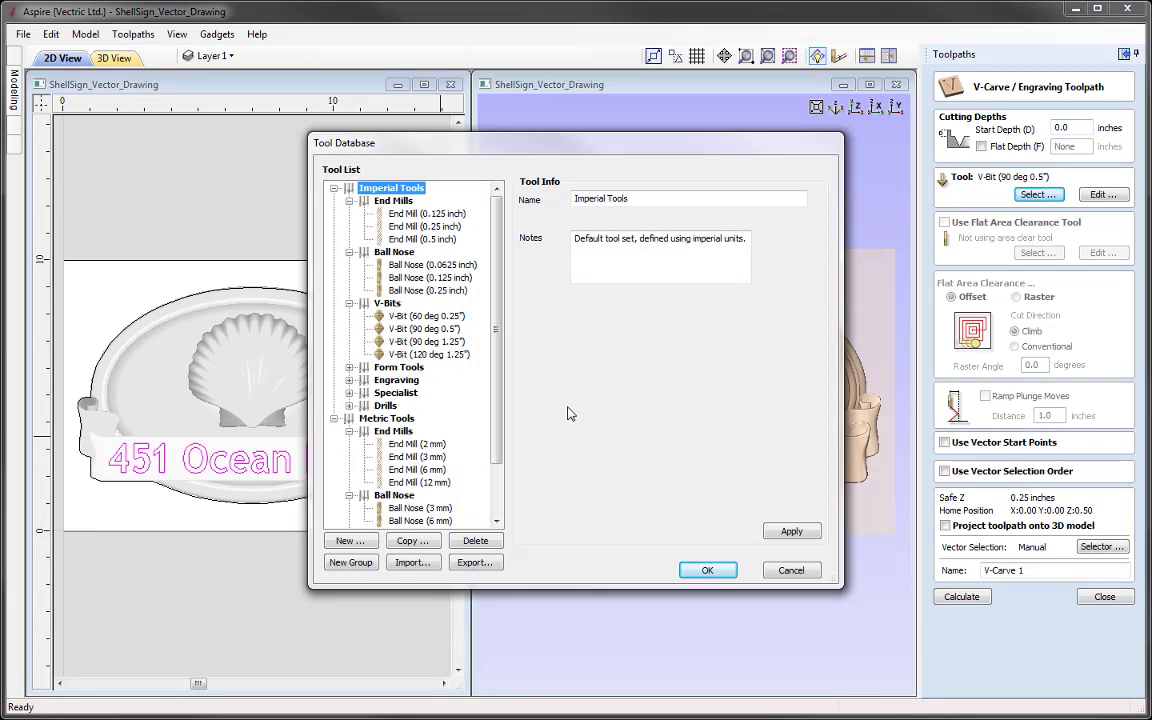
pyautogui.click(400, 329)
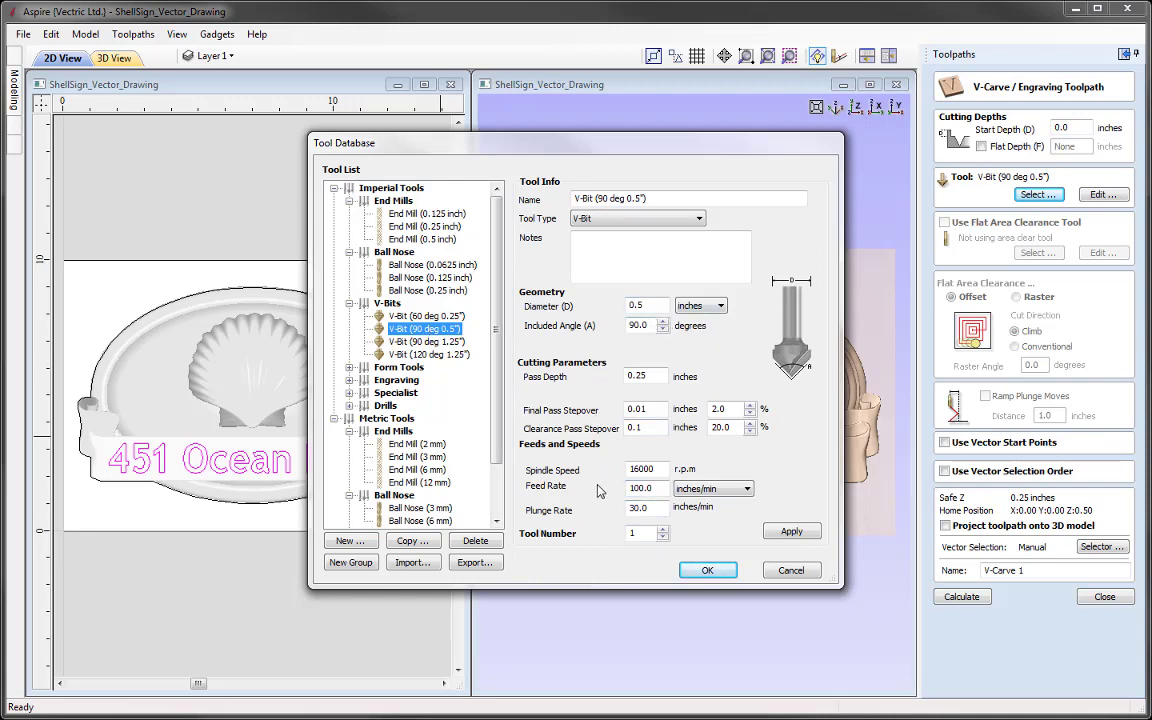
pyautogui.click(710, 571)
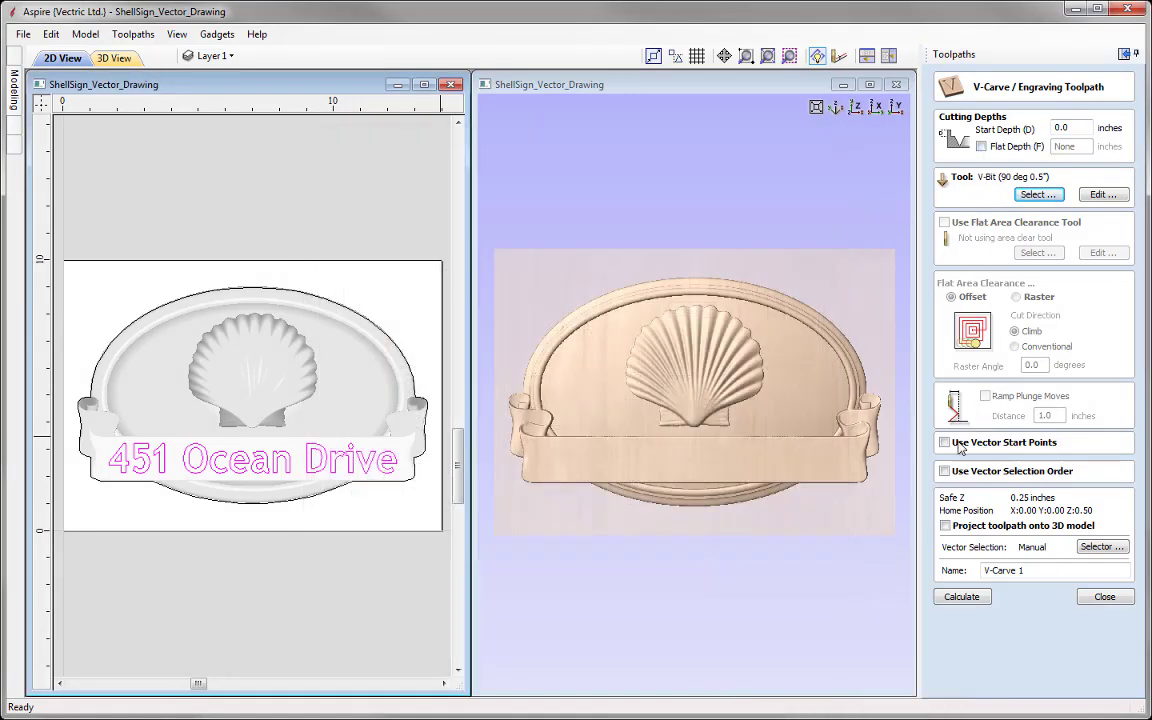
# Project the V-carve toolpath onto the 3D model, name it V-Carve Sign and calculate it.
pyautogui.click(945, 528)
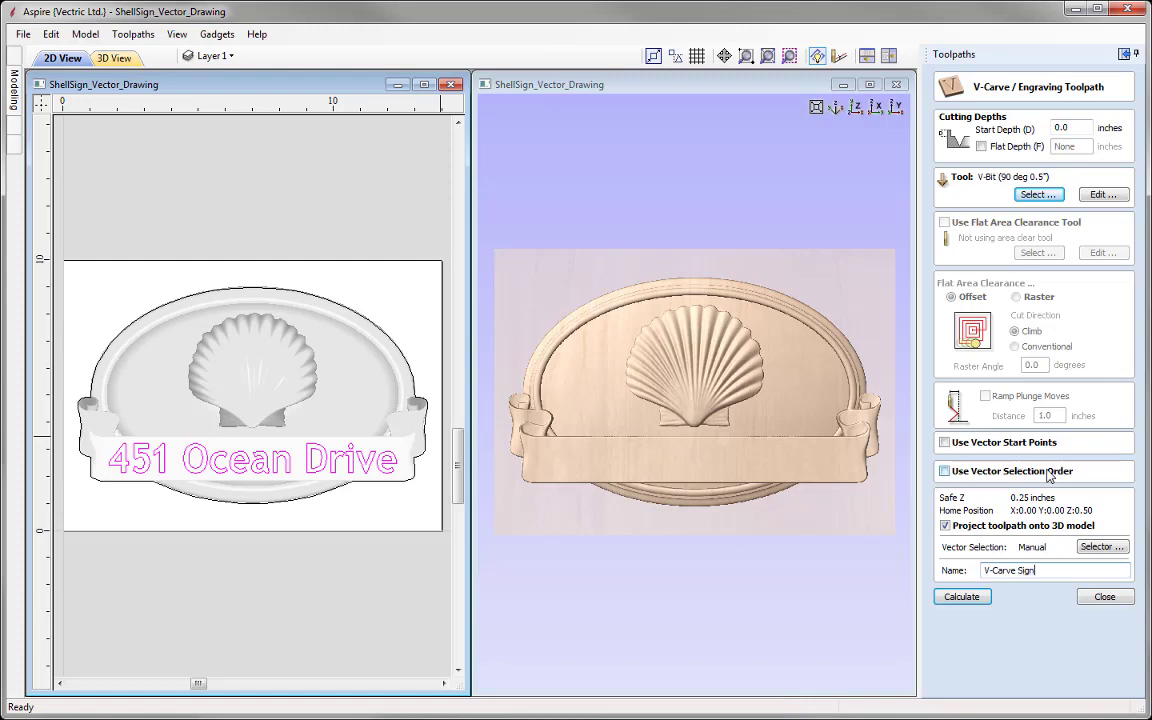
pyautogui.click(961, 596)
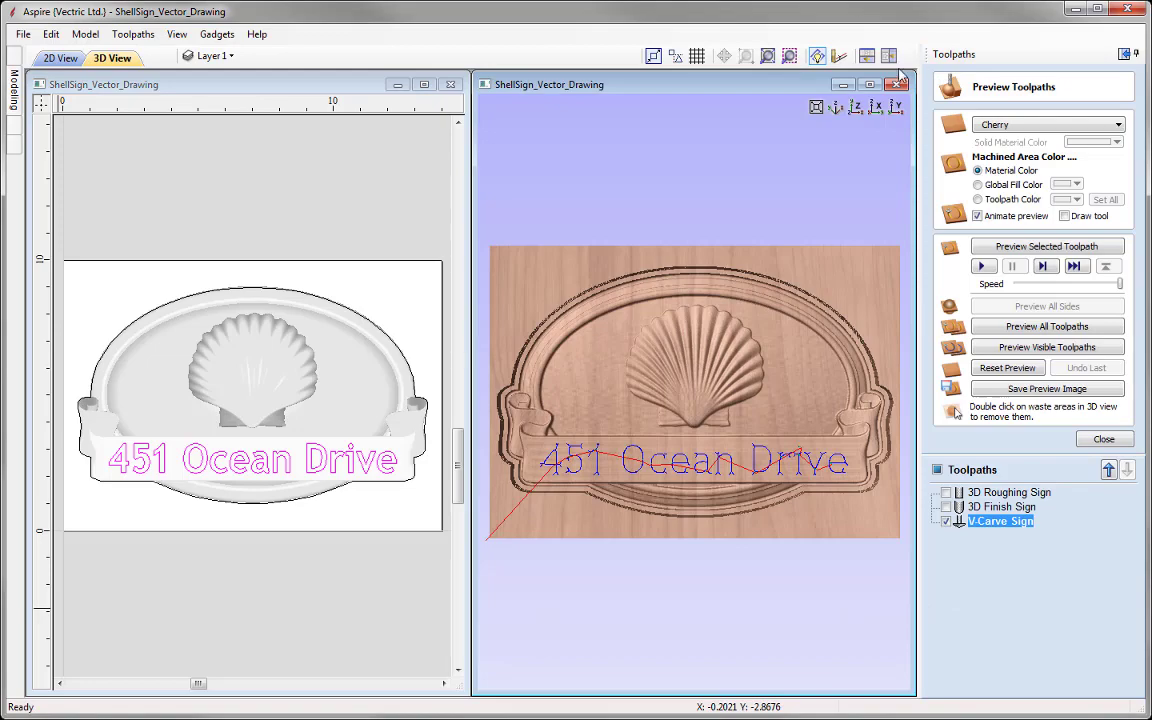
# Preview the V-carved lettering in the enlarged 3D view, inspect it from several angles, close the preview and show the 2D drawing alongside again.
pyautogui.doubleClick(781, 84)
pyautogui.moveTo(617, 323); pyautogui.dragTo(650, 420)
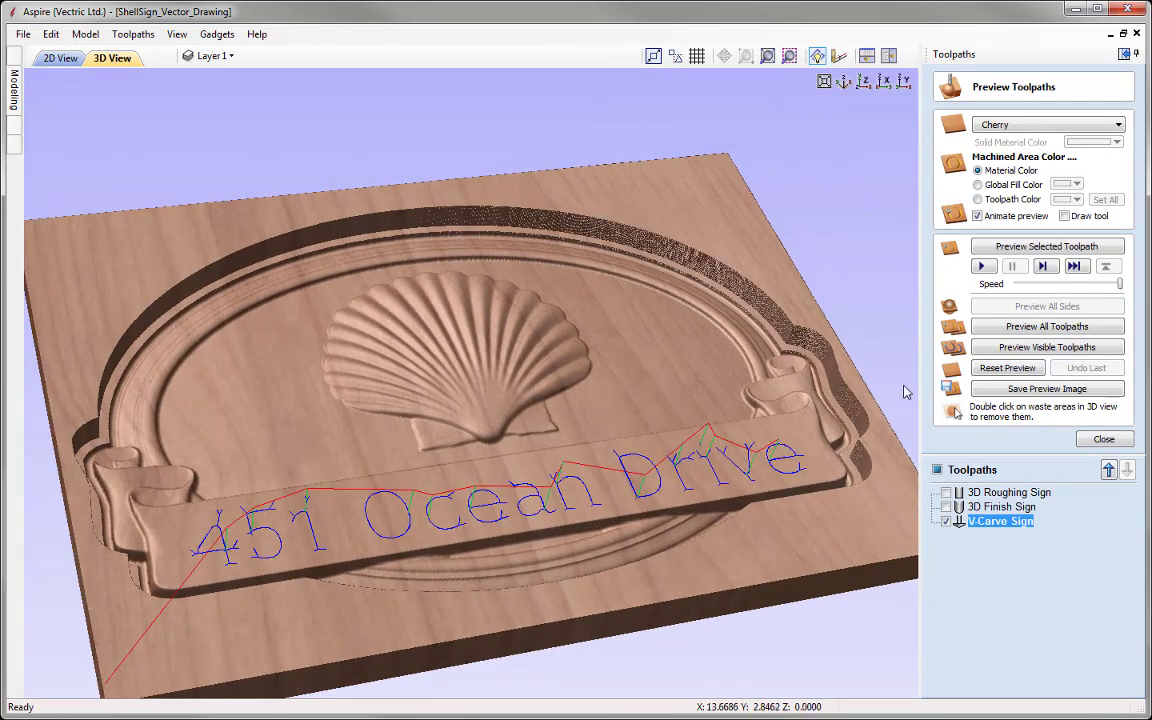
pyautogui.click(1053, 250)
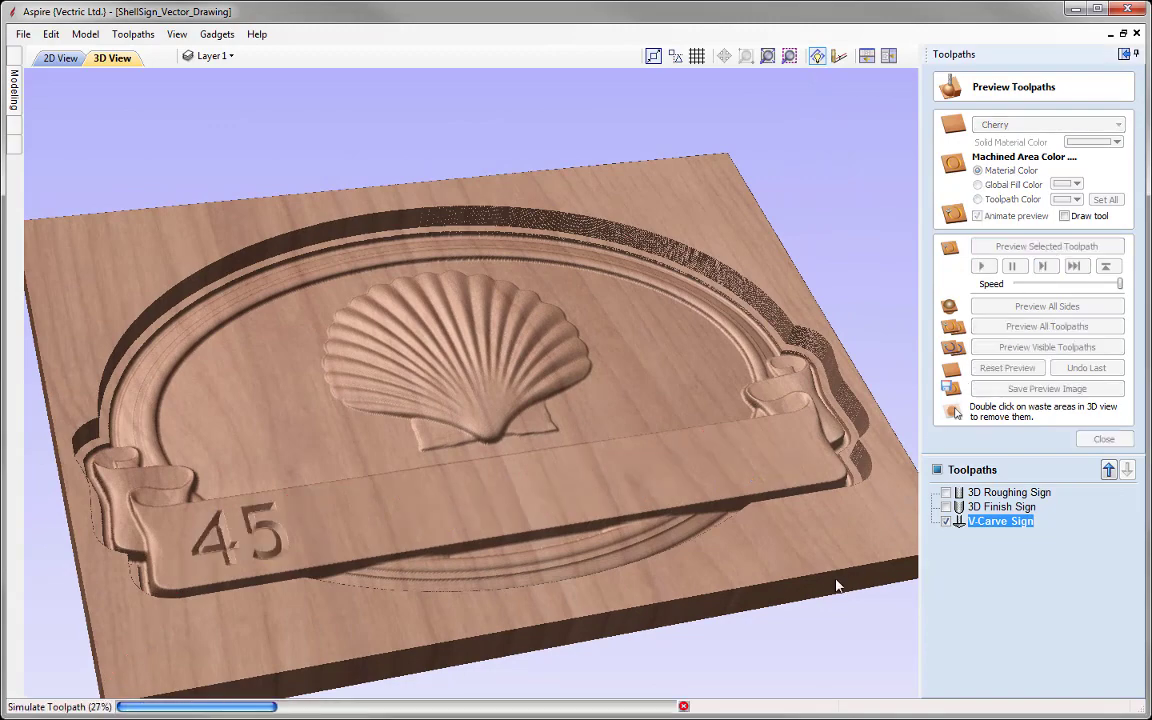
pyautogui.moveTo(548, 485); pyautogui.dragTo(330, 488)
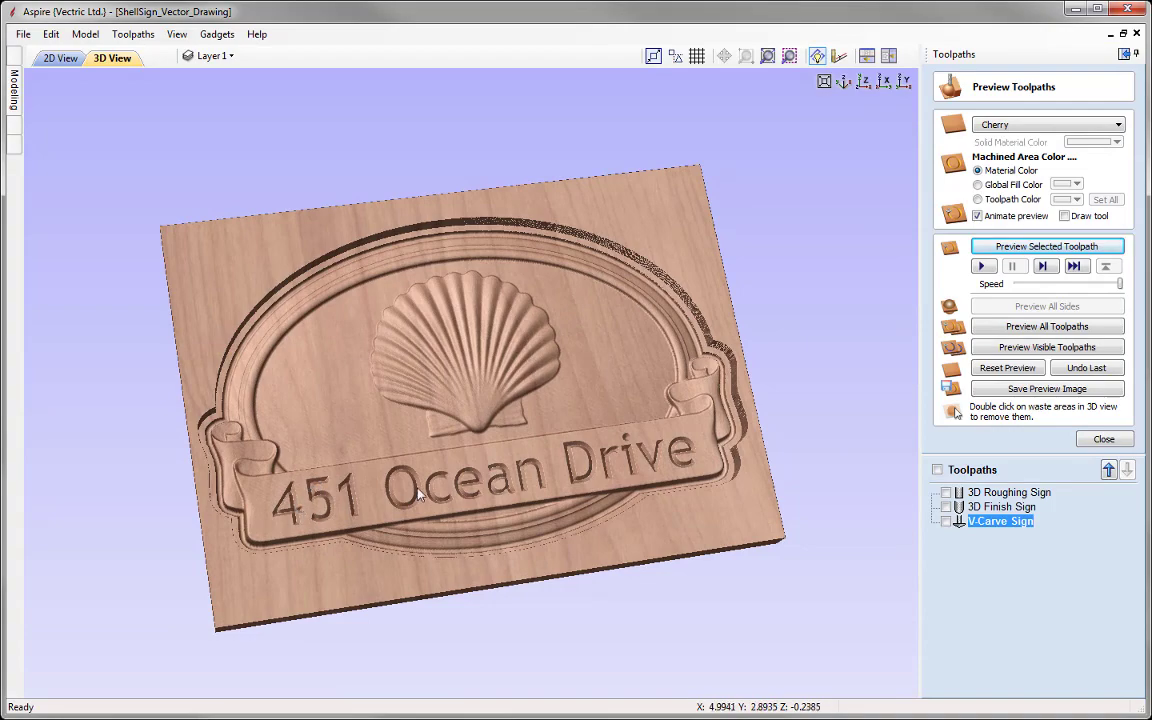
pyautogui.moveTo(650, 475); pyautogui.dragTo(622, 458)
pyautogui.moveTo(539, 407); pyautogui.dragTo(476, 538)
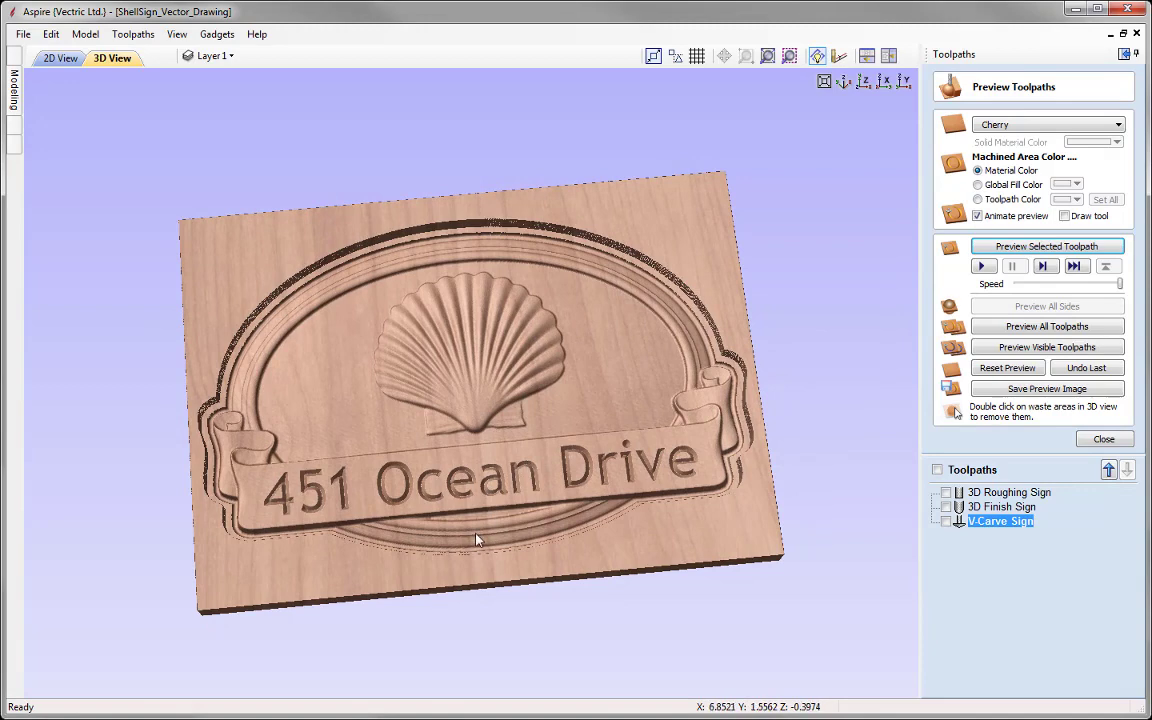
pyautogui.click(1104, 439)
pyautogui.click(889, 56)
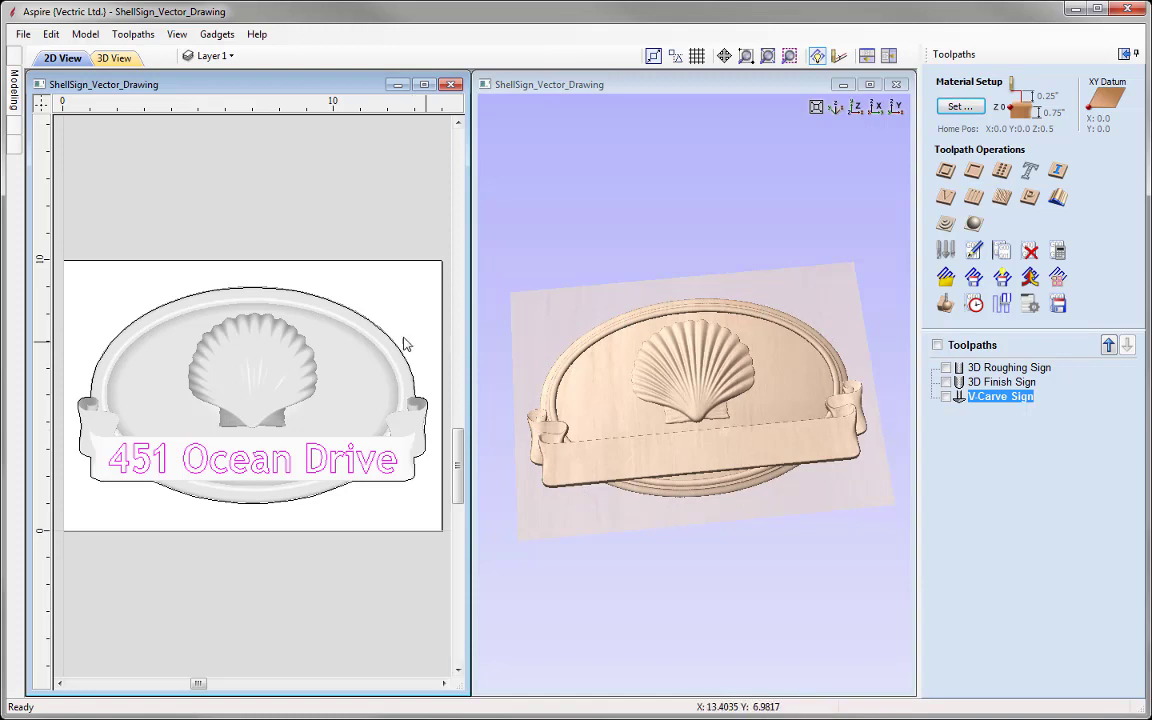
# Set up an outside profile toolpath on the sign's outer boundary, 0.75 inch deep, using the End Mill (0.25 inch) with a 0.25 inch pass depth.
pyautogui.click(181, 301)
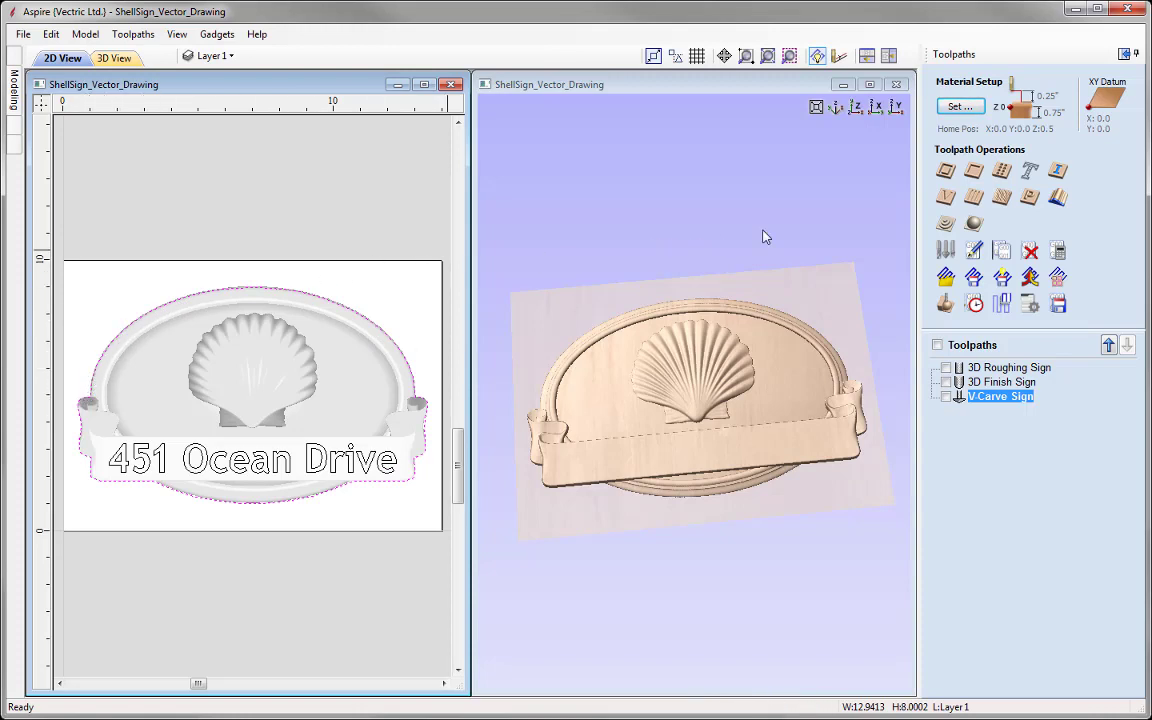
pyautogui.click(947, 172)
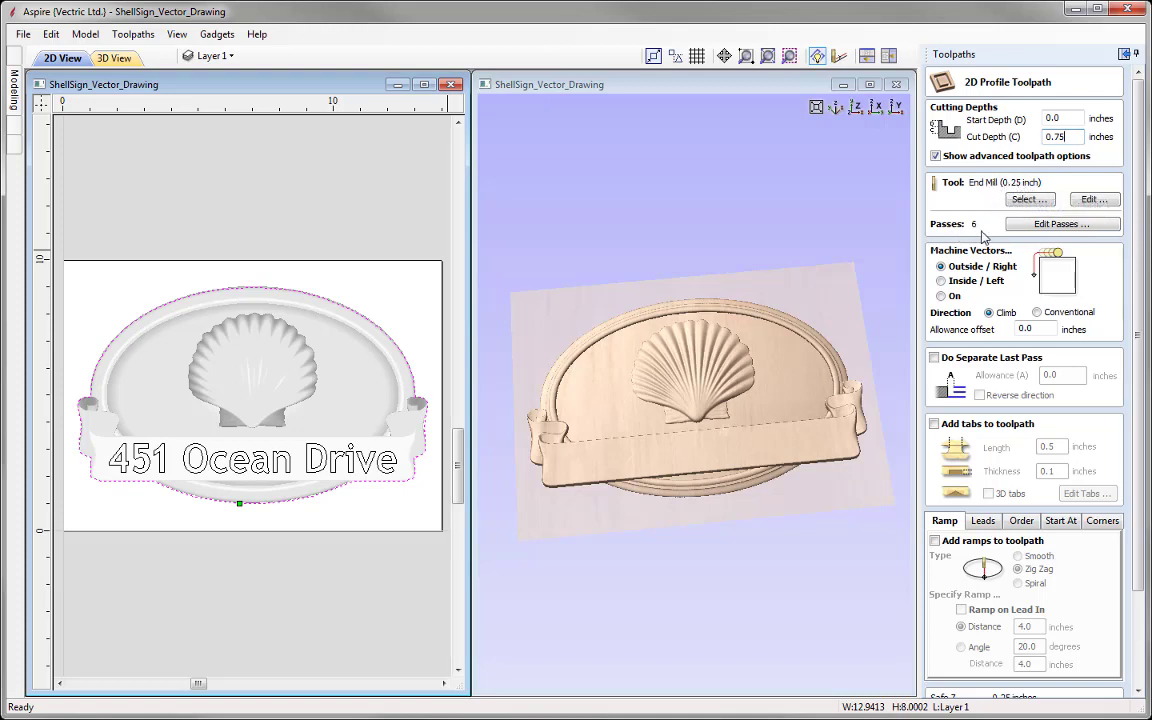
pyautogui.click(1094, 199)
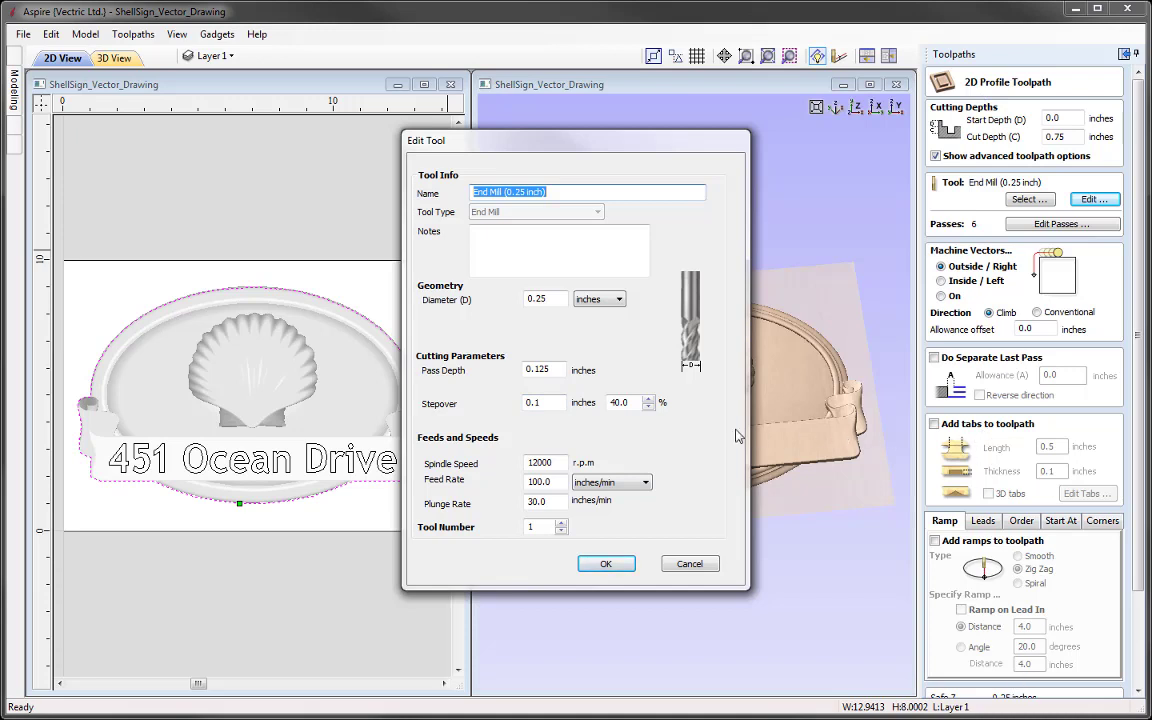
pyautogui.doubleClick(540, 370)
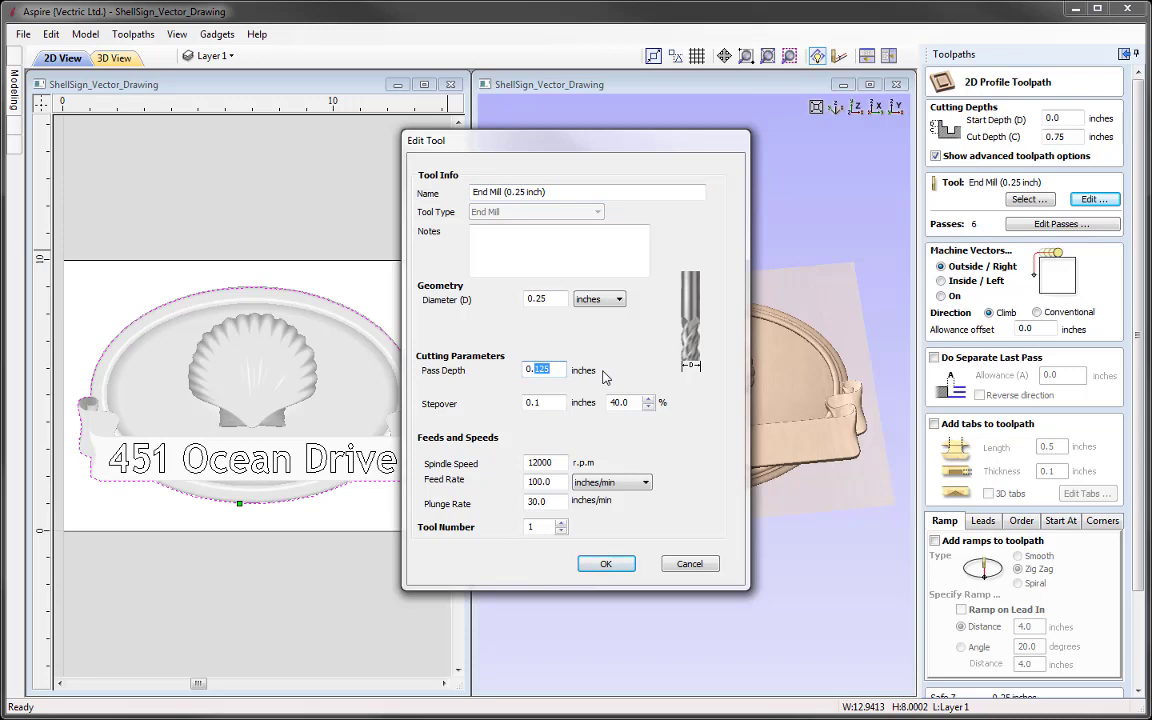
pyautogui.write('25')
pyautogui.click(606, 563)
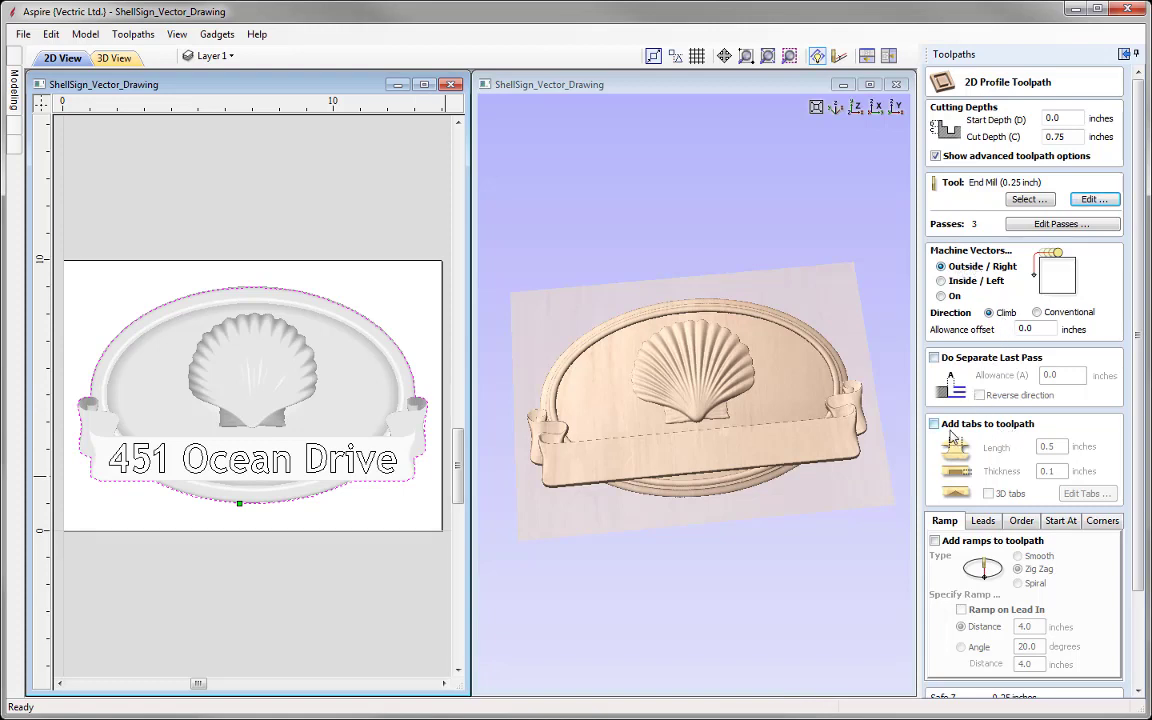
# Name the profile toolpath Profile Sign and calculate it without tabs or projection onto the 3D model.
pyautogui.scroll(-3, 1145, 320)
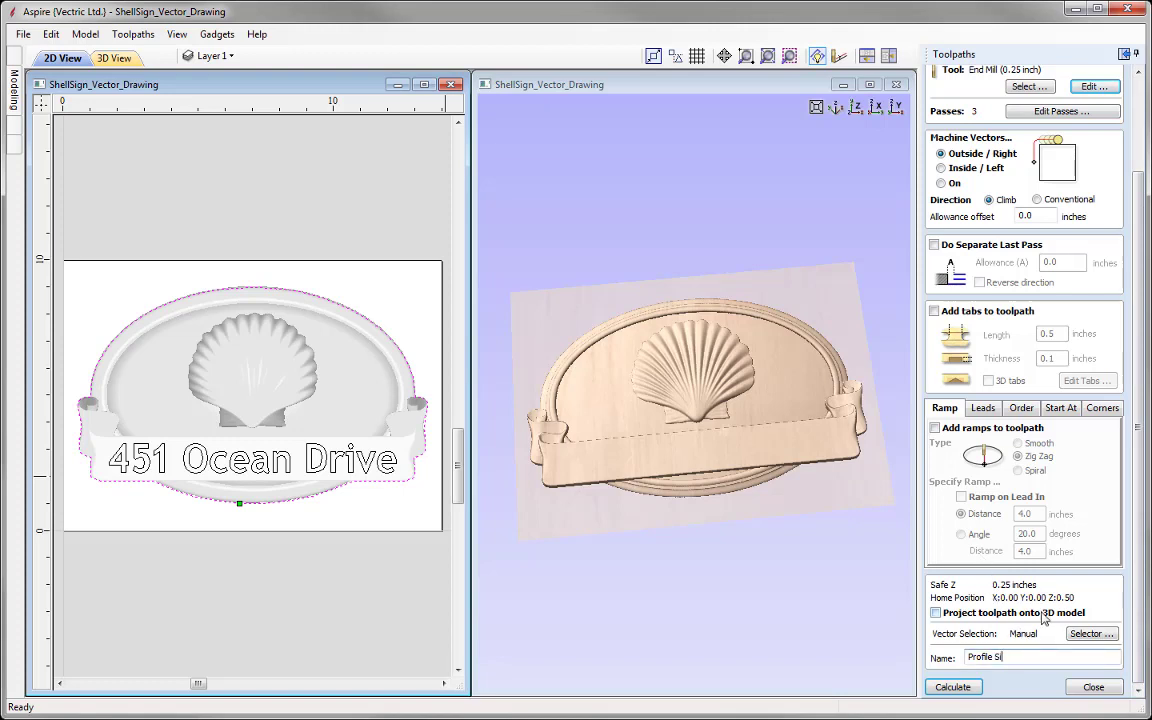
pyautogui.write('Sign')
pyautogui.press('Return')
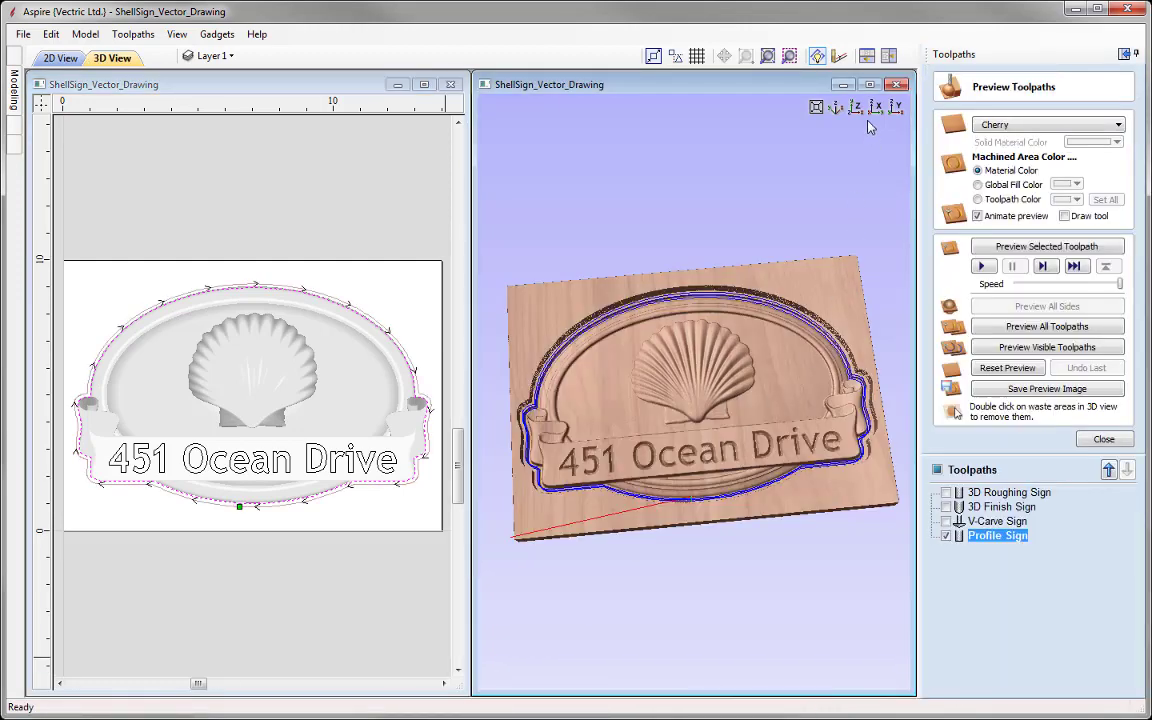
# Preview the Profile Sign toolpath in the maximized 3D view and remove the waste material around the sign.
pyautogui.click(870, 84)
pyautogui.moveTo(601, 418); pyautogui.dragTo(500, 388)
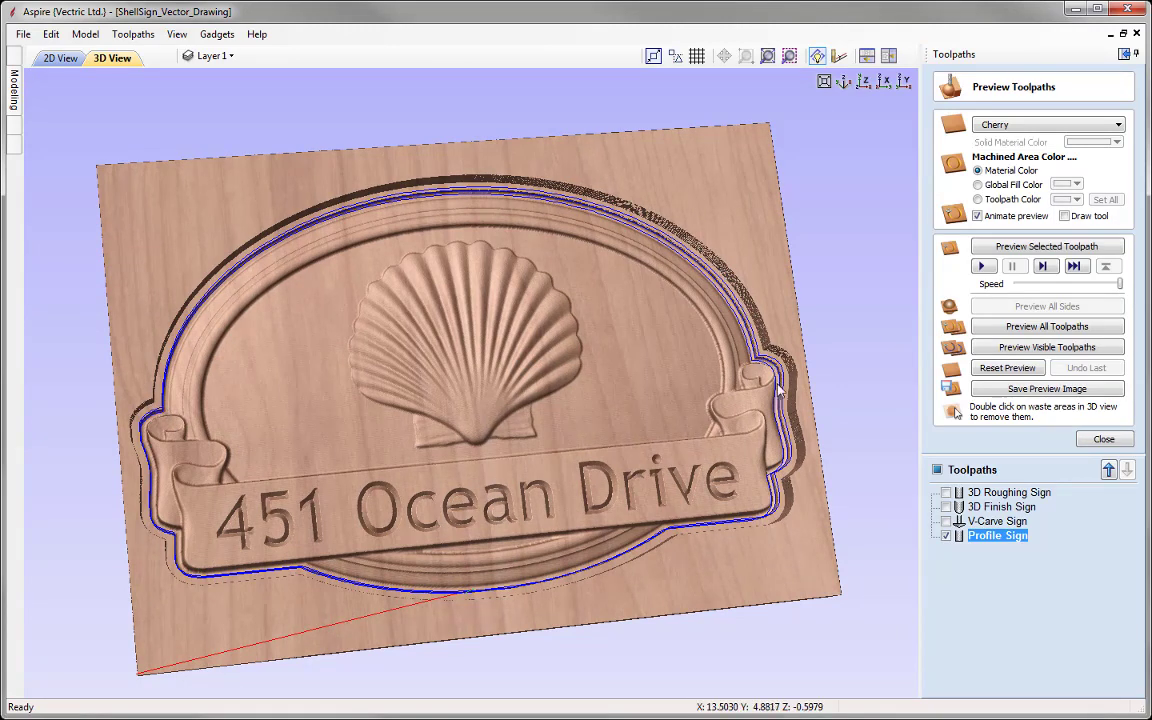
pyautogui.click(1066, 246)
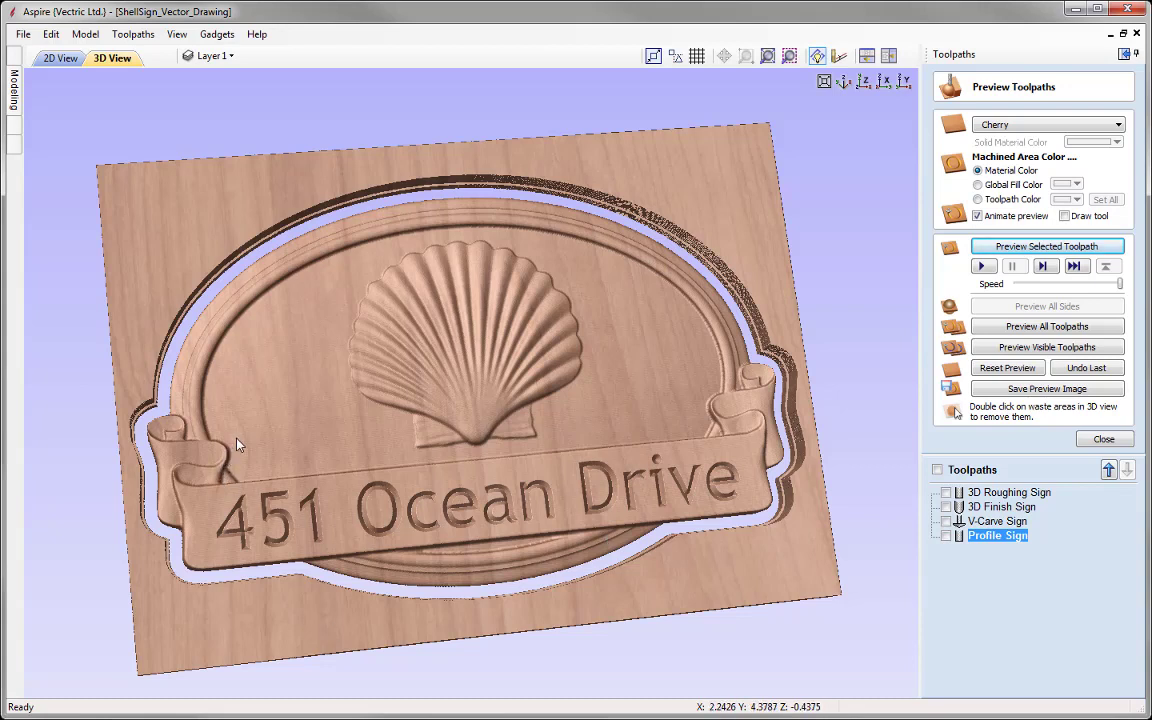
pyautogui.doubleClick(183, 246)
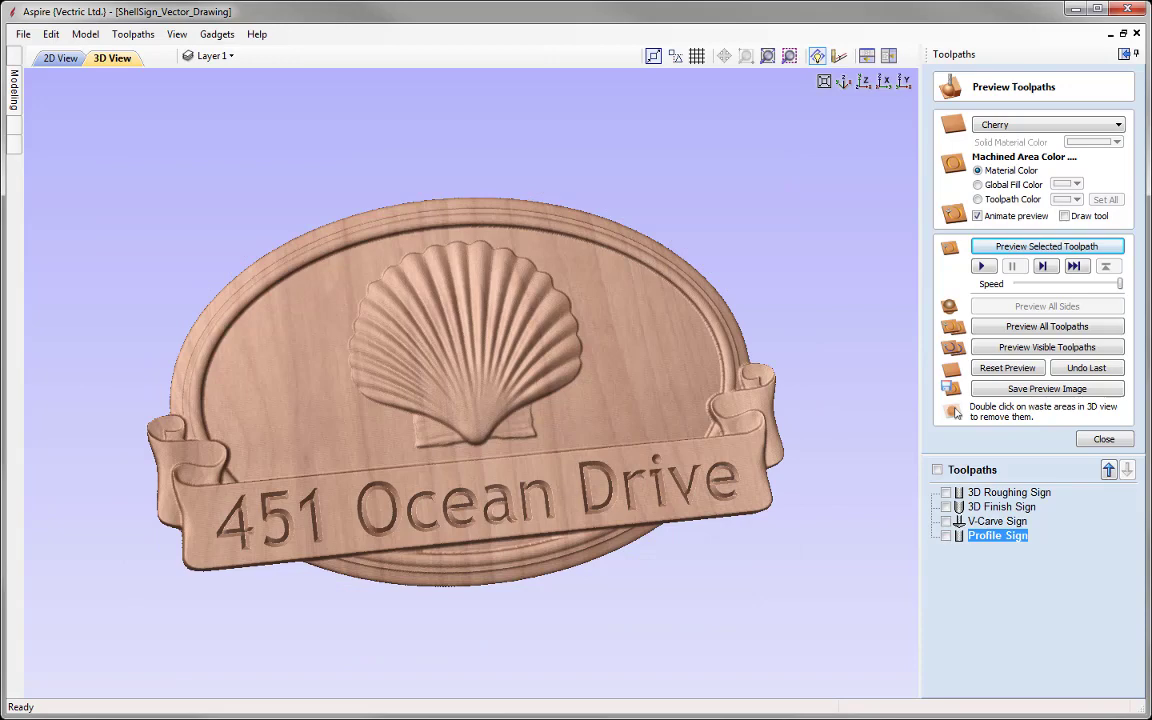
# Inspect the cut-out sign preview from different angles and close the toolpath preview.
pyautogui.moveTo(571, 584); pyautogui.dragTo(518, 430)
pyautogui.moveTo(406, 372); pyautogui.dragTo(600, 480)
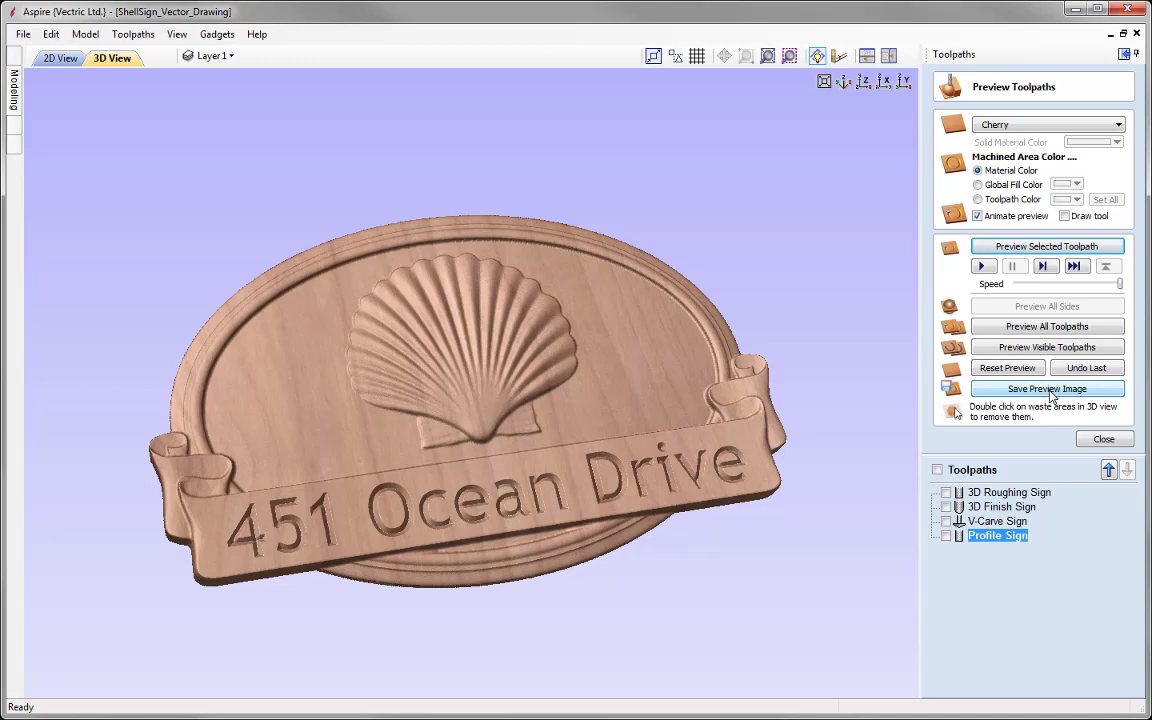
pyautogui.click(1102, 439)
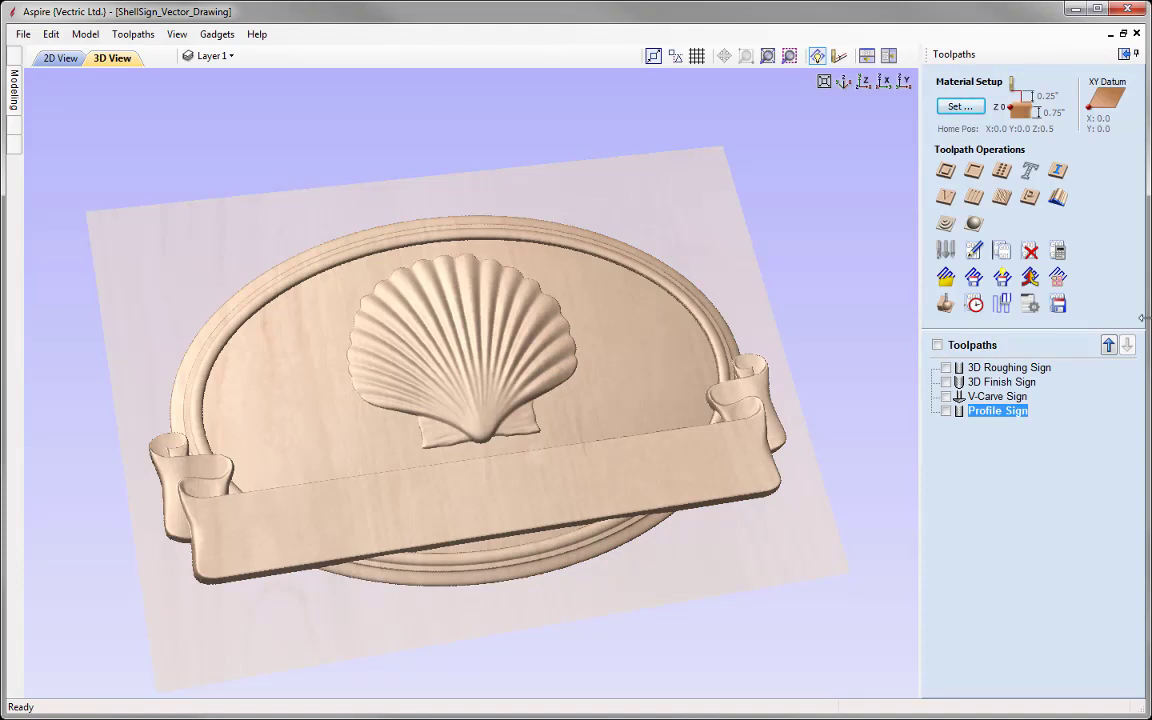
# Save the 3D Roughing Sign toolpath as 3D Roughing Sign.tap in Shell_Sign_FILES using the G Code (inch) (*.tap) post processor.
pyautogui.press('Home')
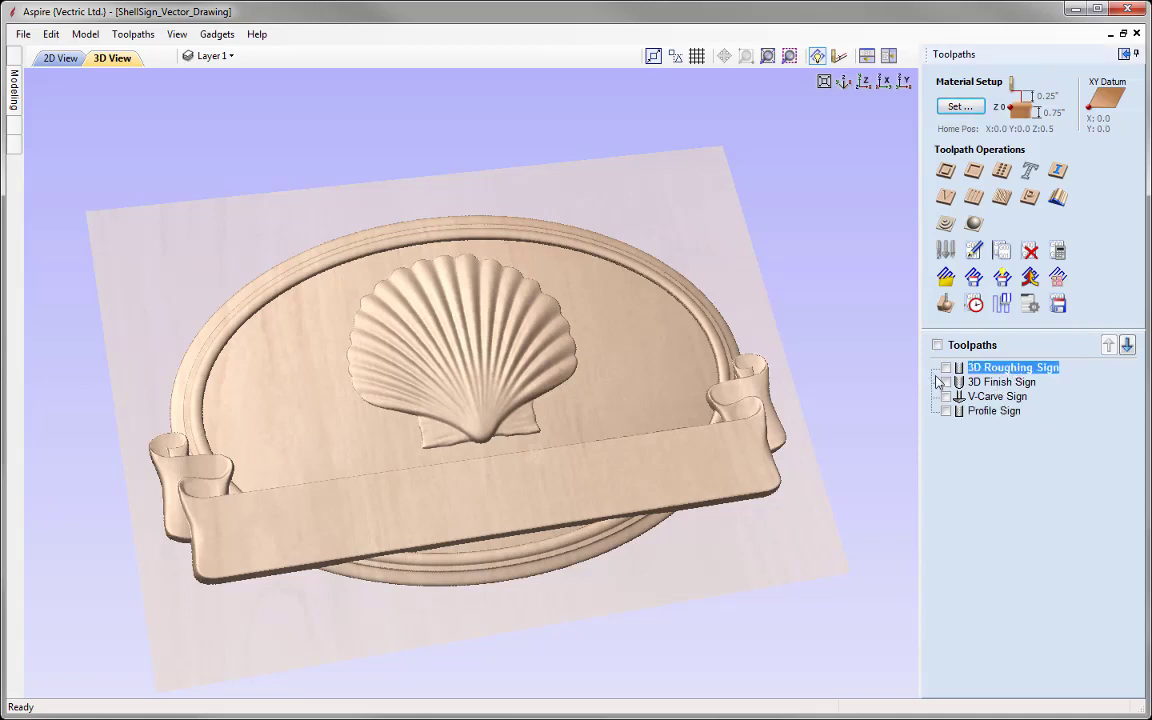
pyautogui.click(1059, 305)
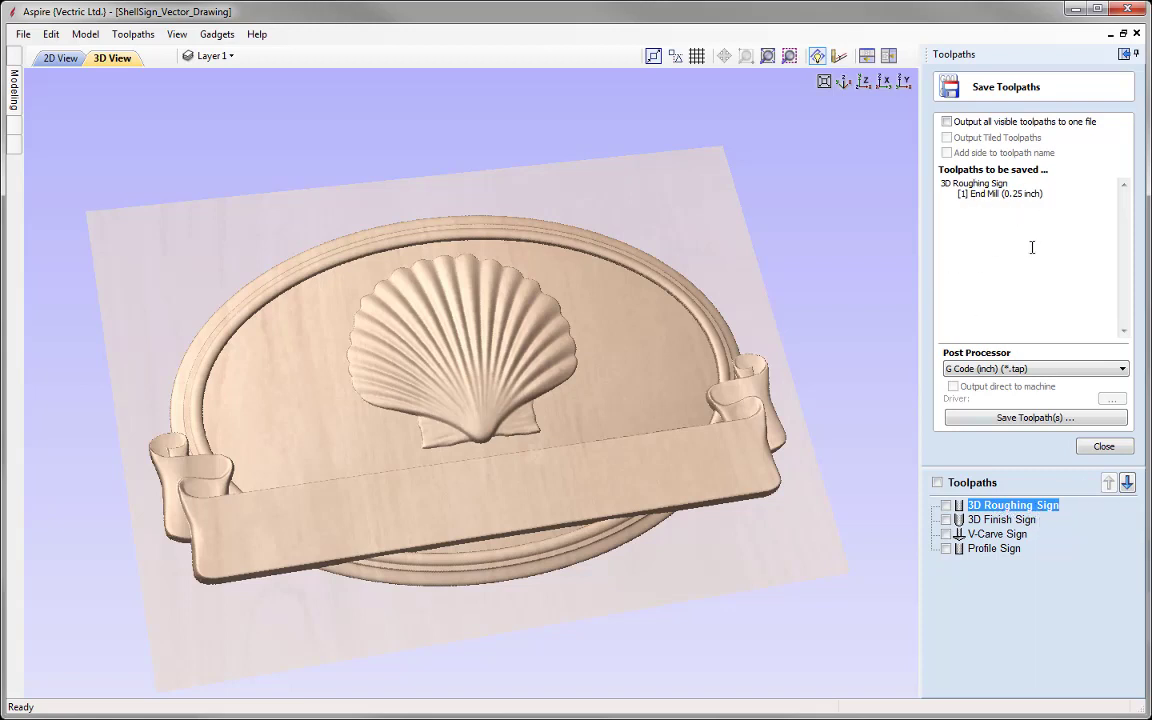
pyautogui.click(1040, 369)
pyautogui.click(1040, 369)
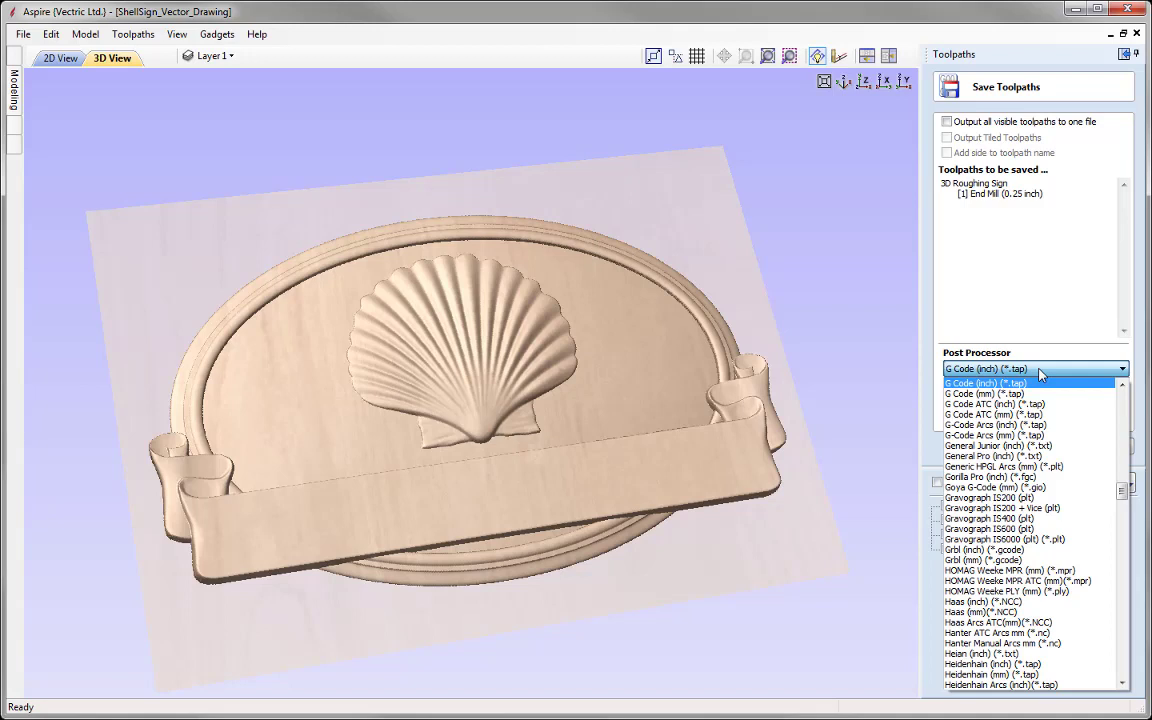
pyautogui.click(979, 381)
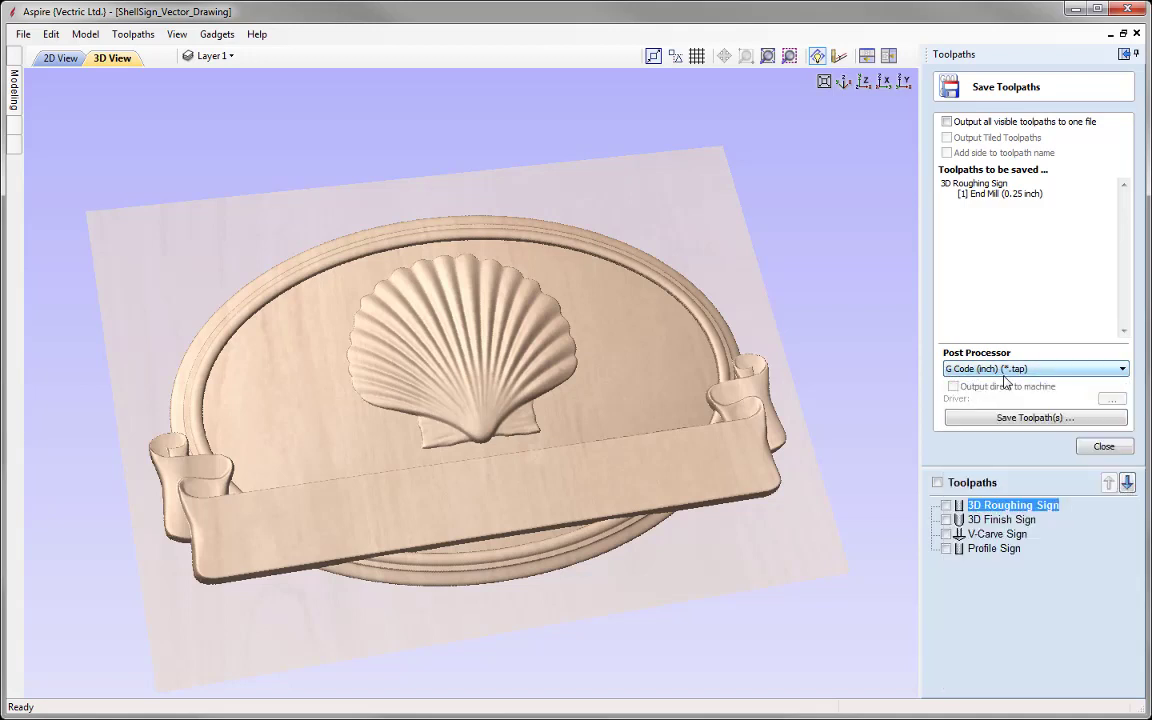
pyautogui.click(1036, 418)
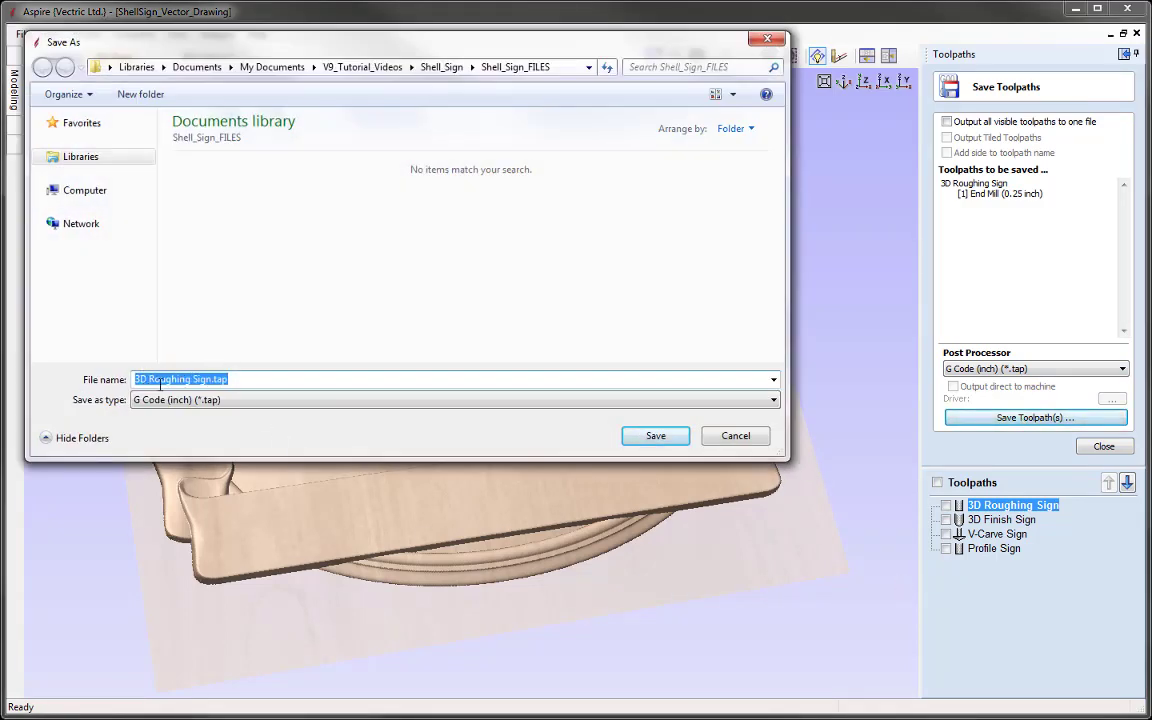
pyautogui.click(651, 437)
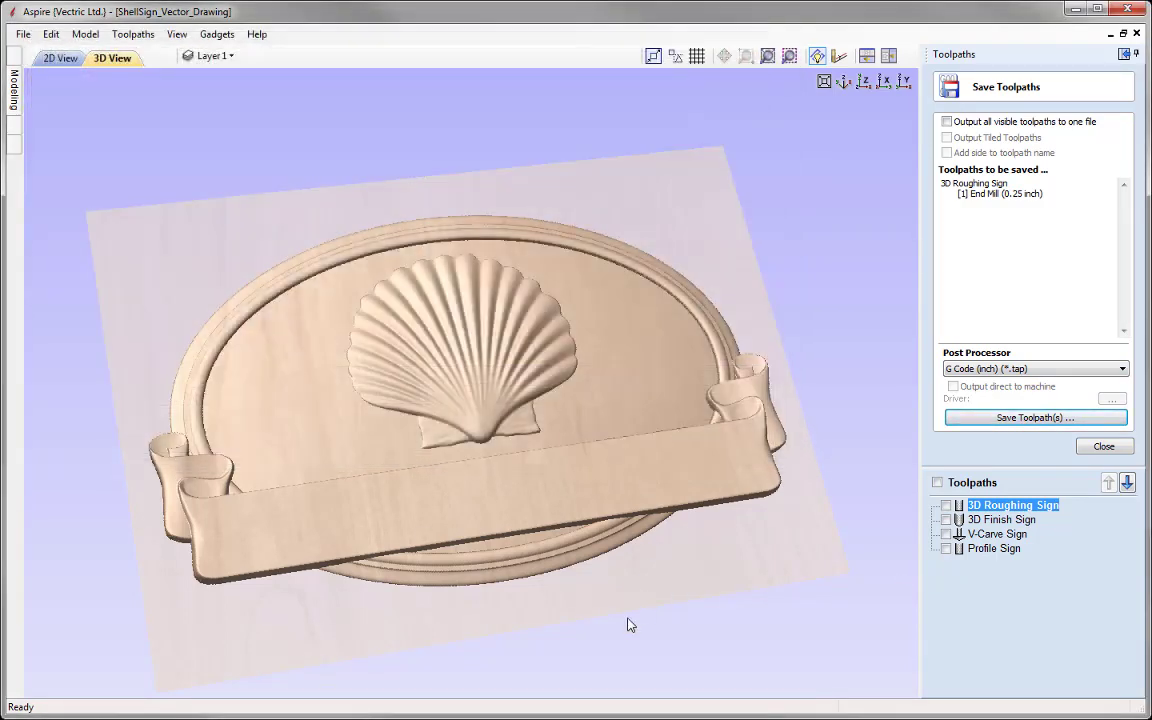
# Save the 3D Finish Sign toolpath as 3D Finish Sign.tap in the same folder and finish saving toolpaths.
pyautogui.click(996, 520)
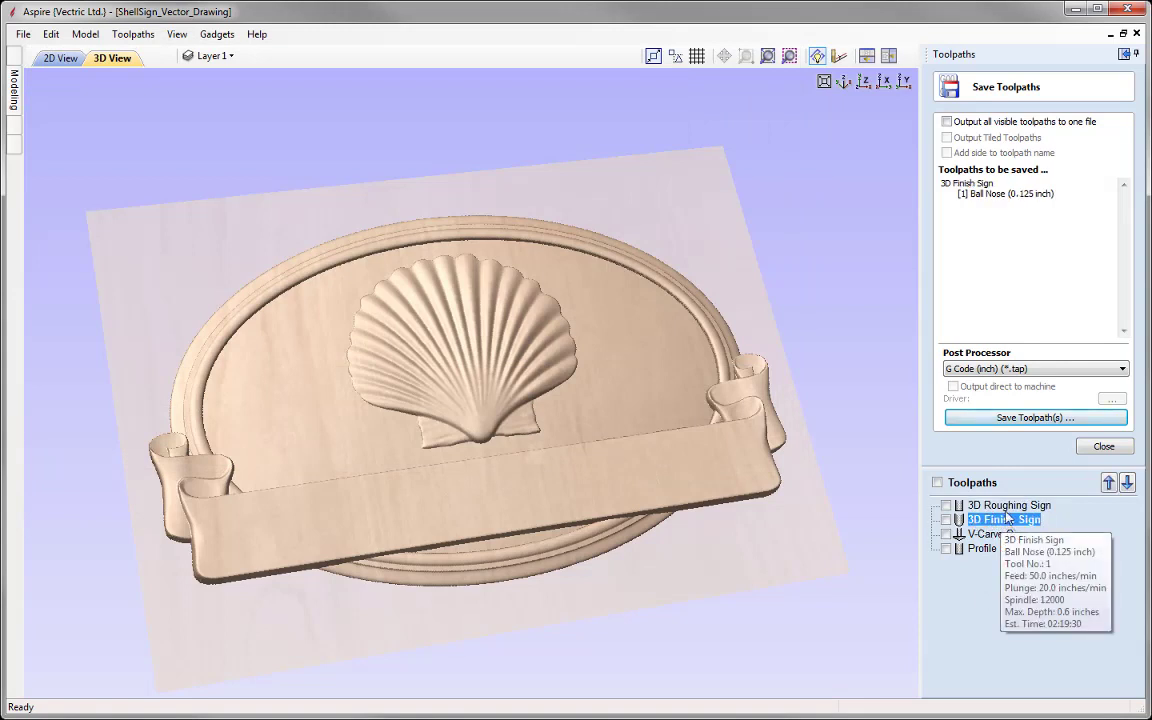
pyautogui.click(1040, 418)
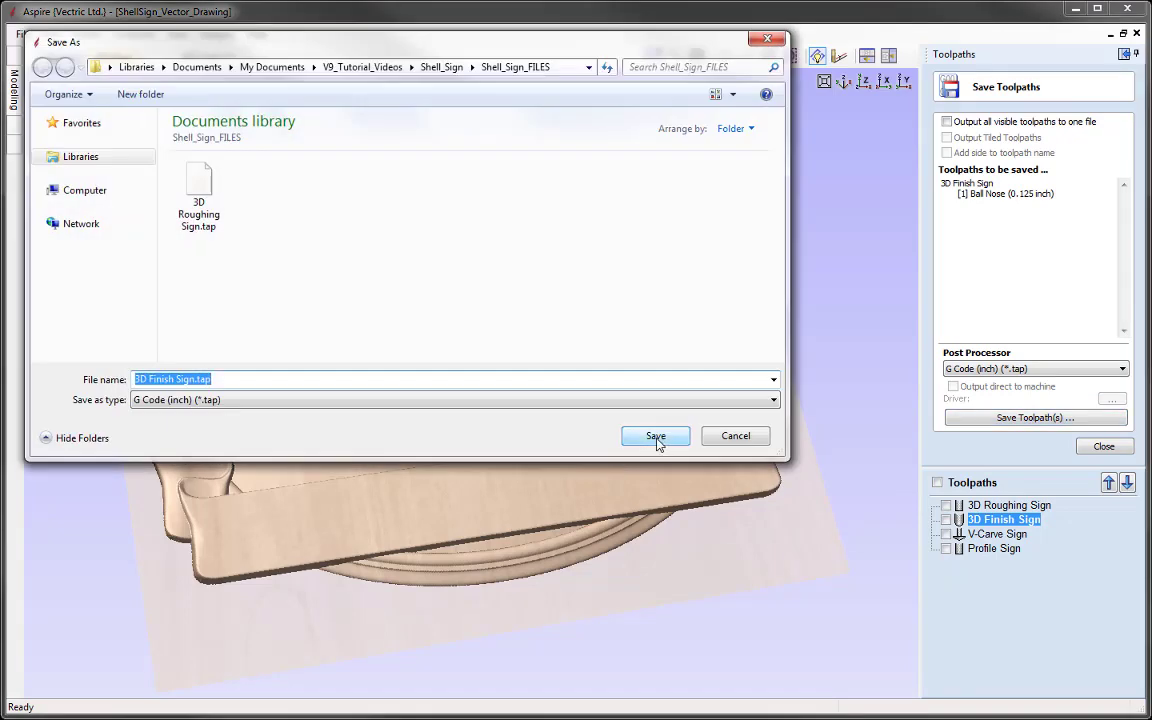
pyautogui.click(652, 438)
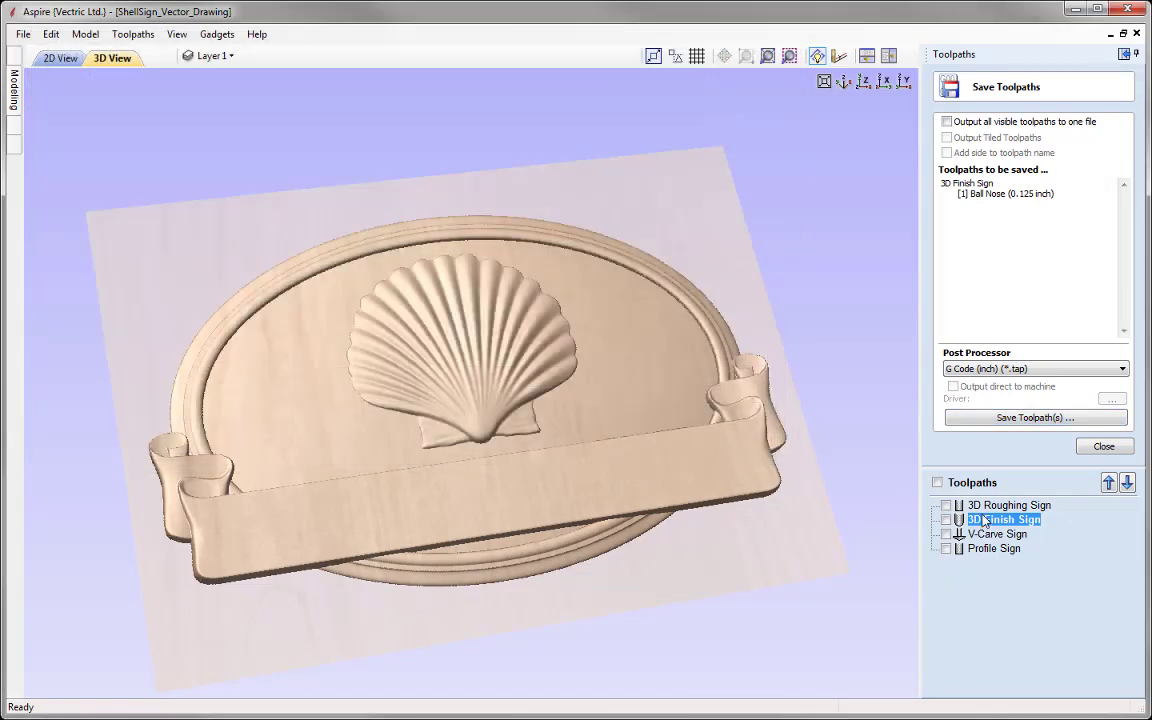
pyautogui.click(1104, 446)
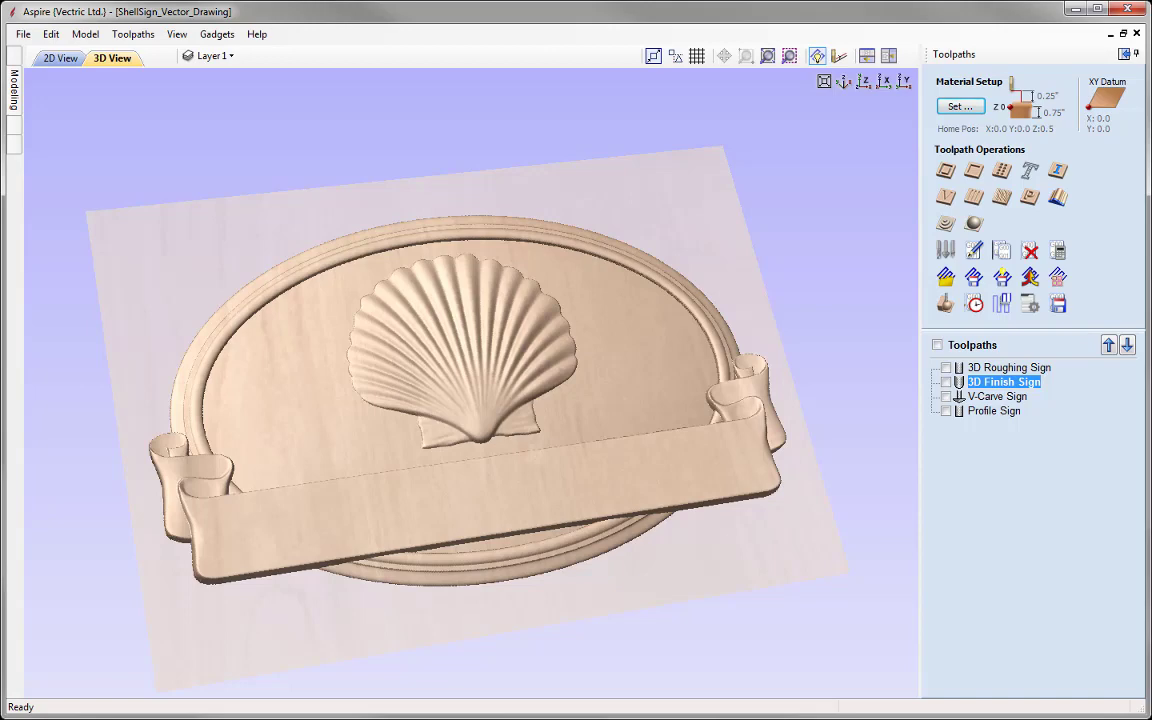
# Save the project under the new name Shell_Sign_Getting_Started as an Aspire file in the Shell_Sign_FILES folder.
pyautogui.click(22, 34)
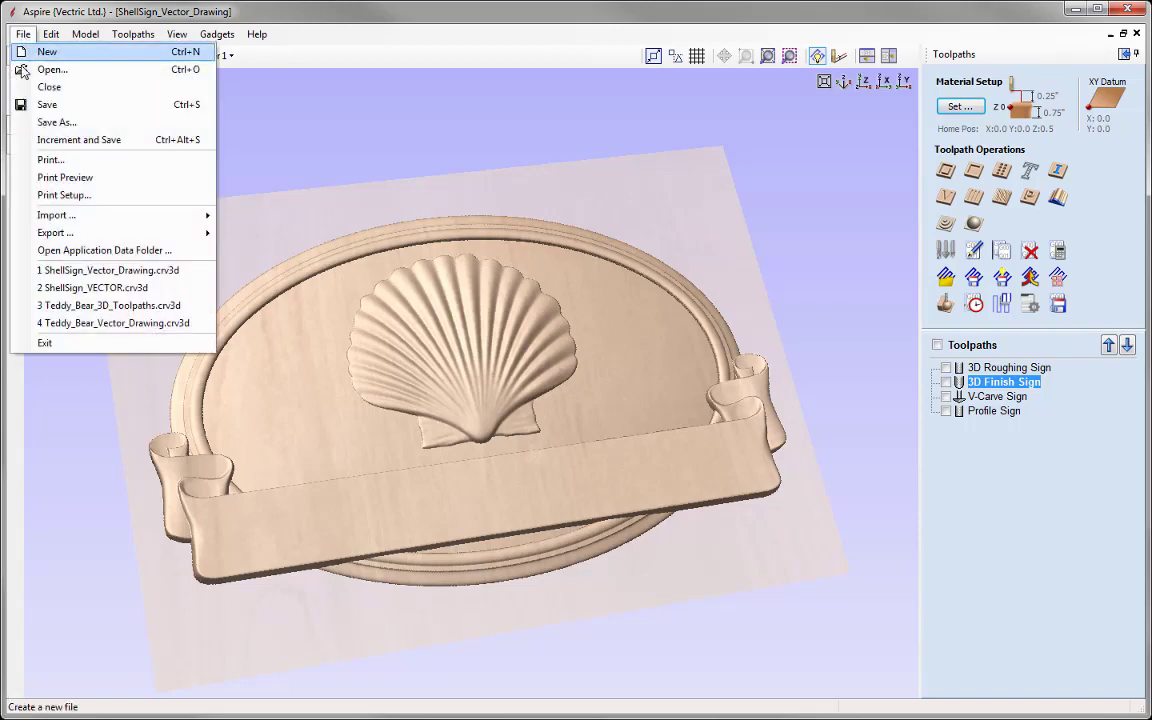
pyautogui.click(78, 124)
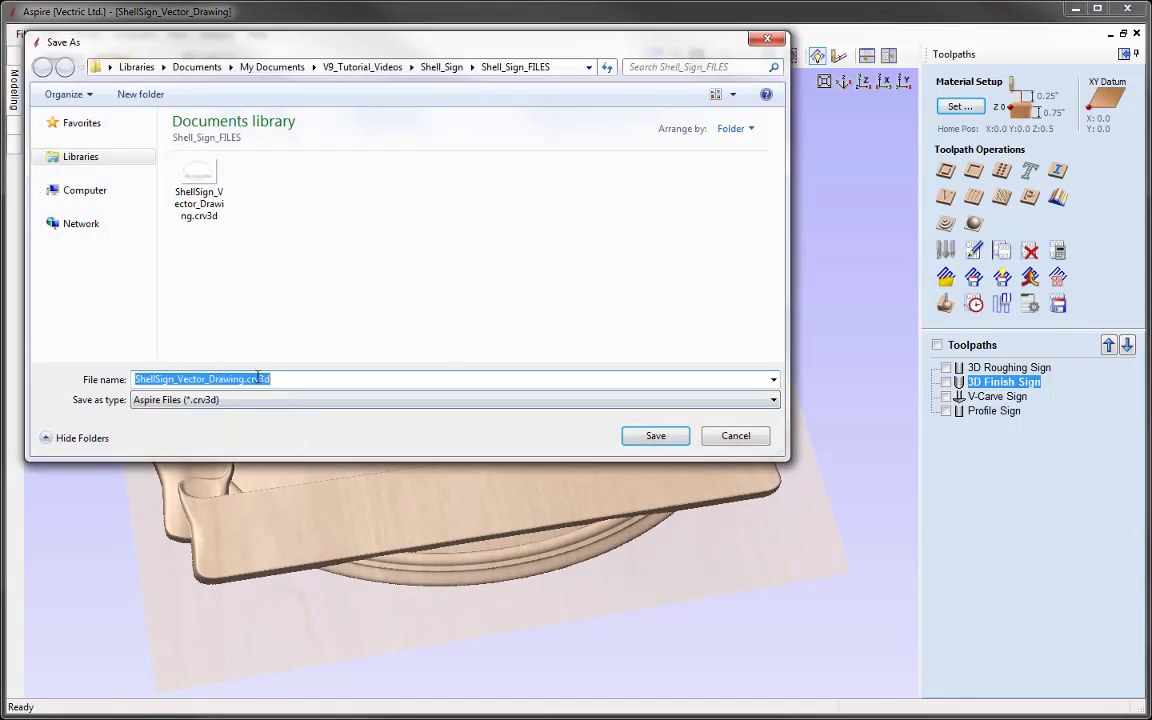
pyautogui.rightClick(258, 378)
pyautogui.click(292, 443)
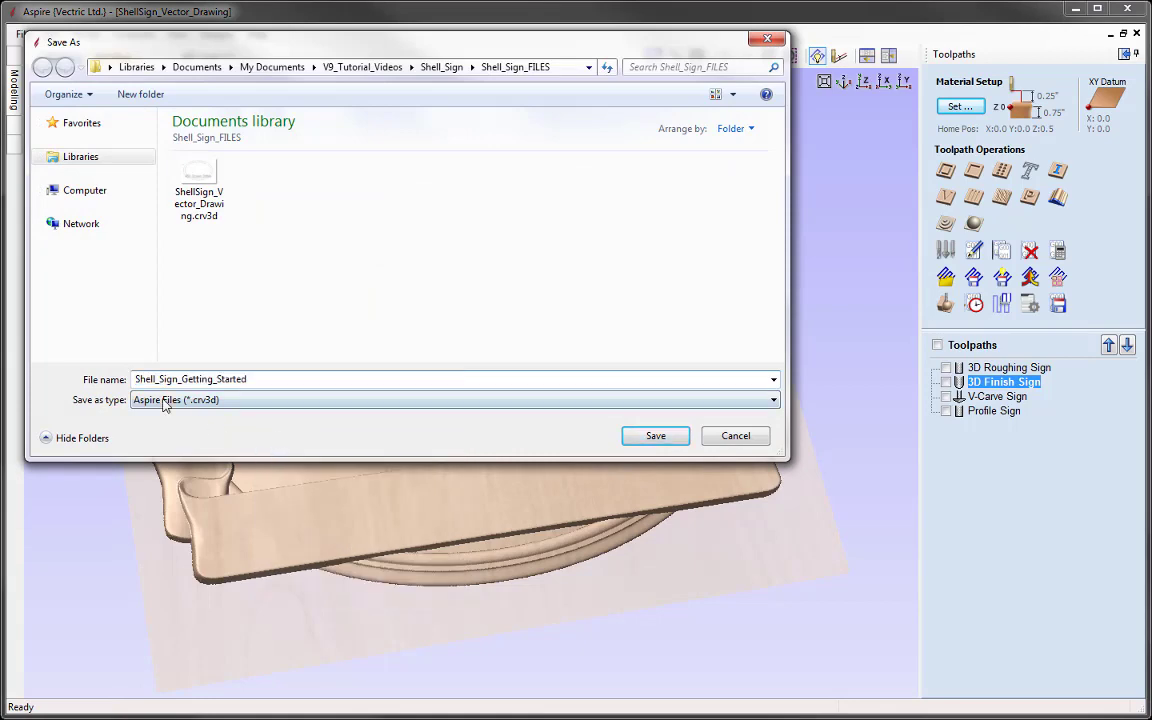
pyautogui.click(655, 437)
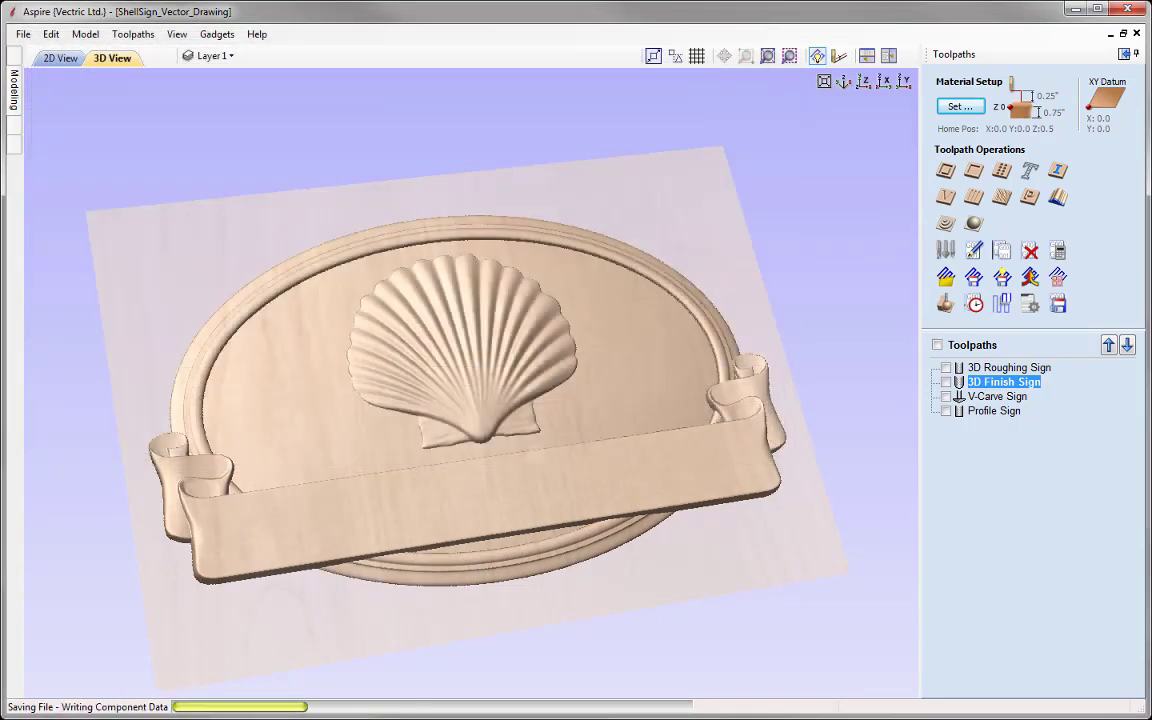